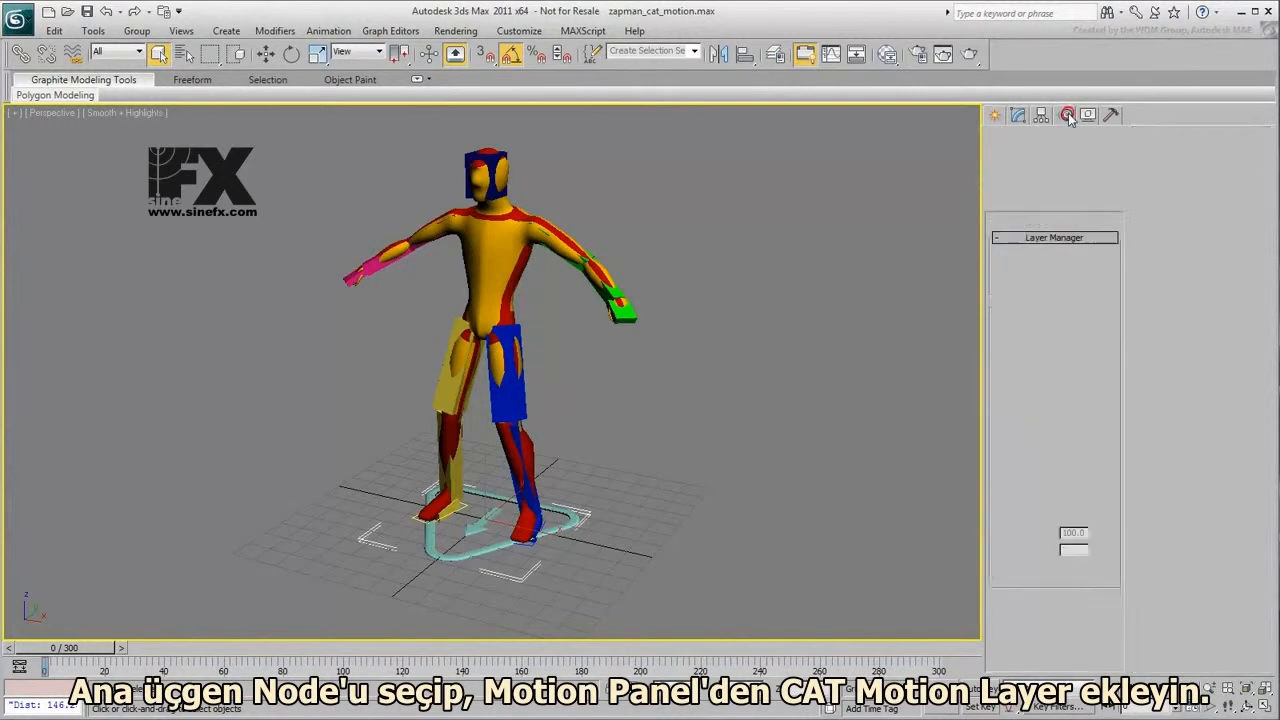
# - Add a CATMotion layer to the Base Human rig and preview its walk in animation mode
pyautogui.click(1012, 447)
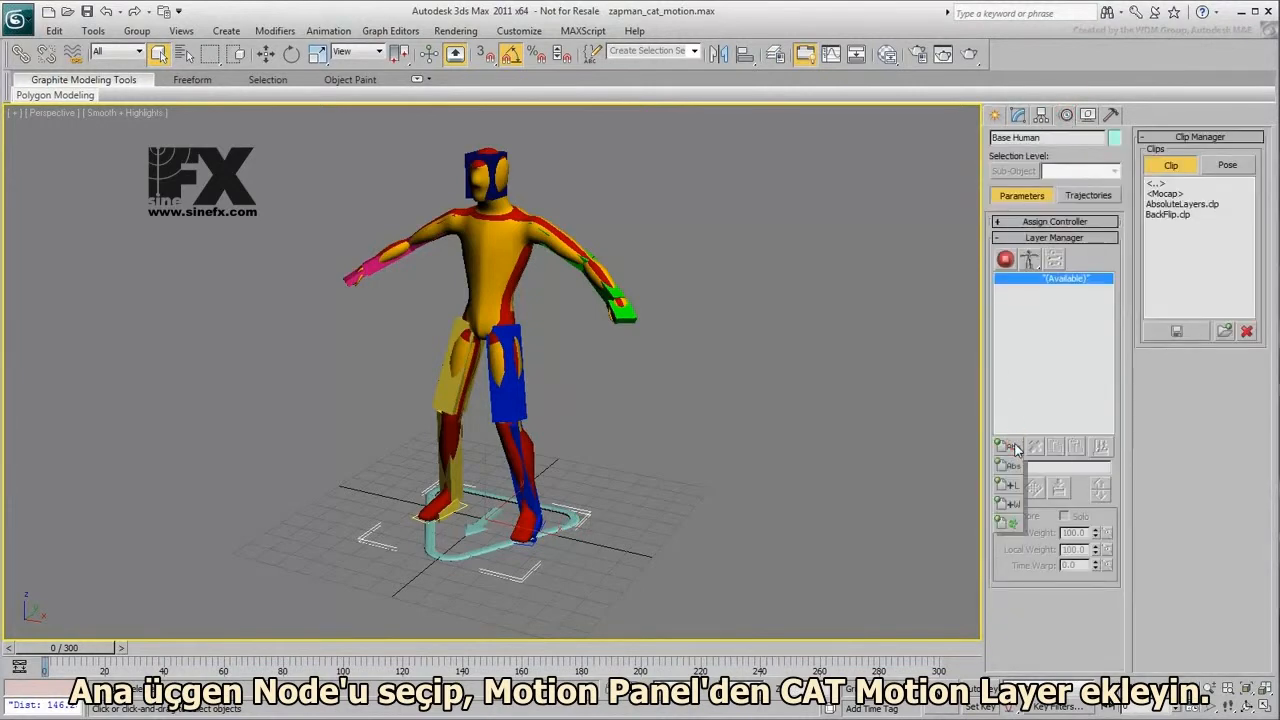
pyautogui.moveTo(1012, 465); pyautogui.dragTo(1012, 526)
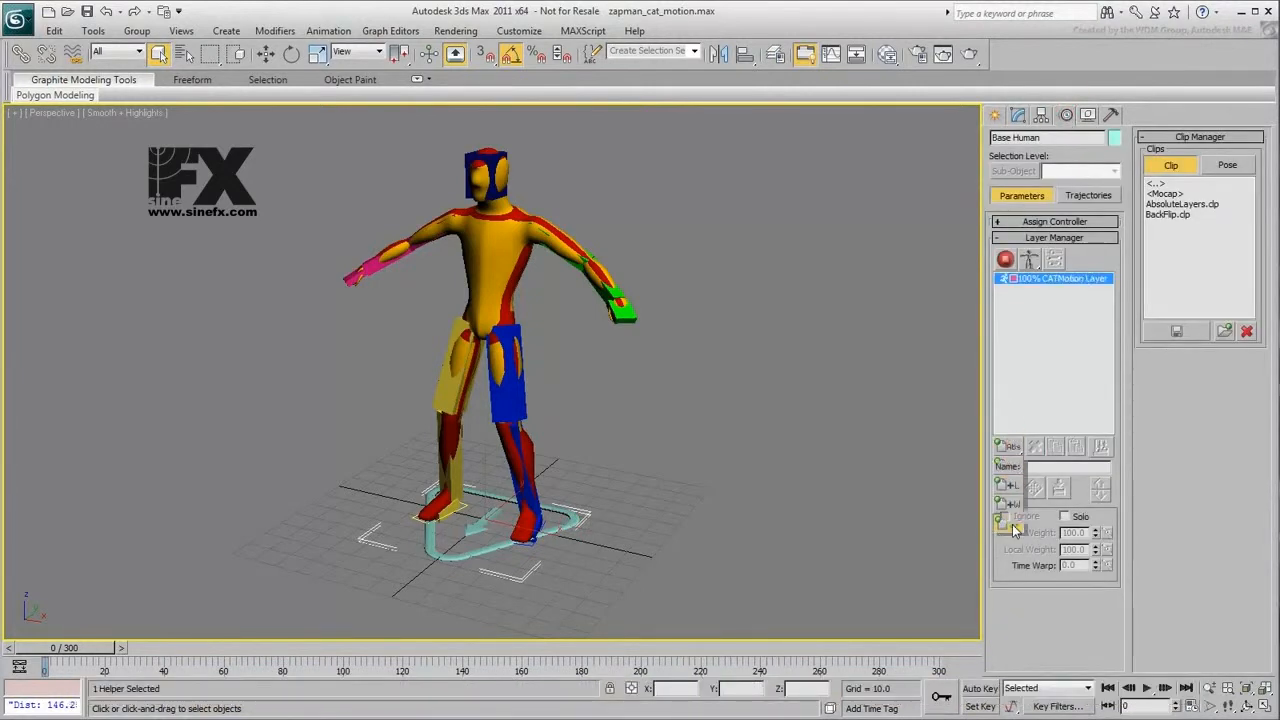
pyautogui.click(1006, 259)
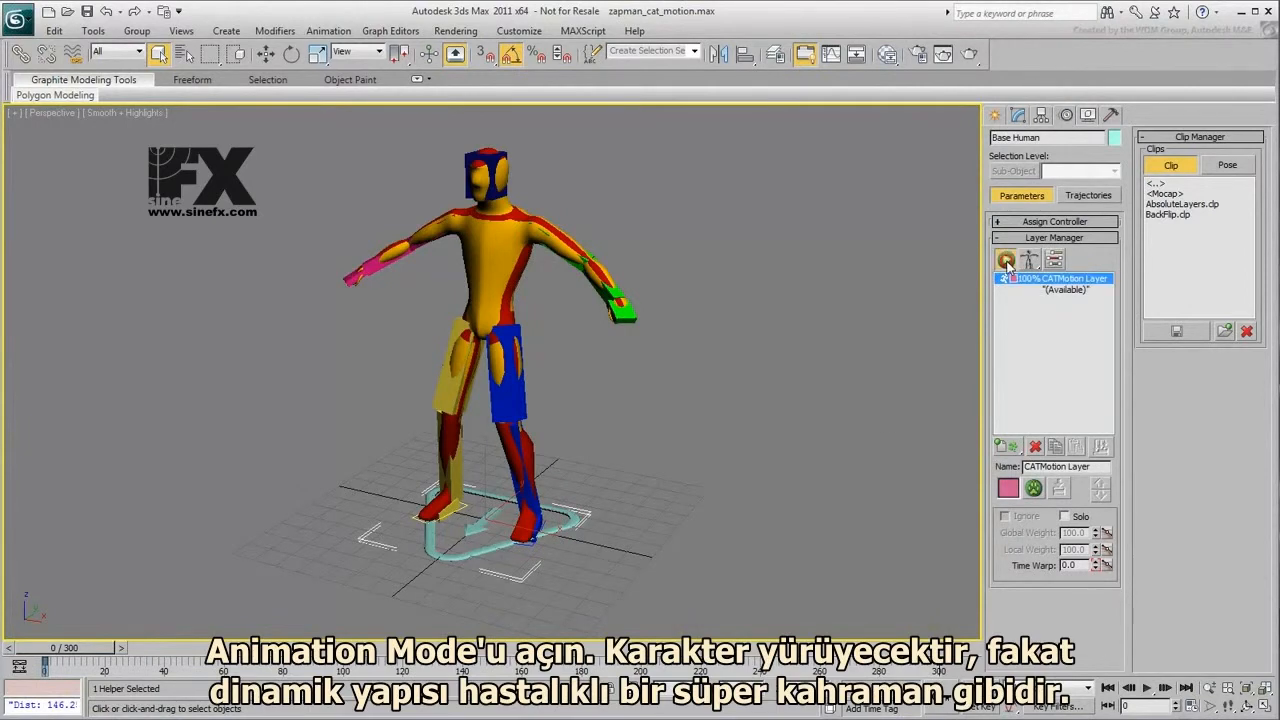
pyautogui.click(1146, 688)
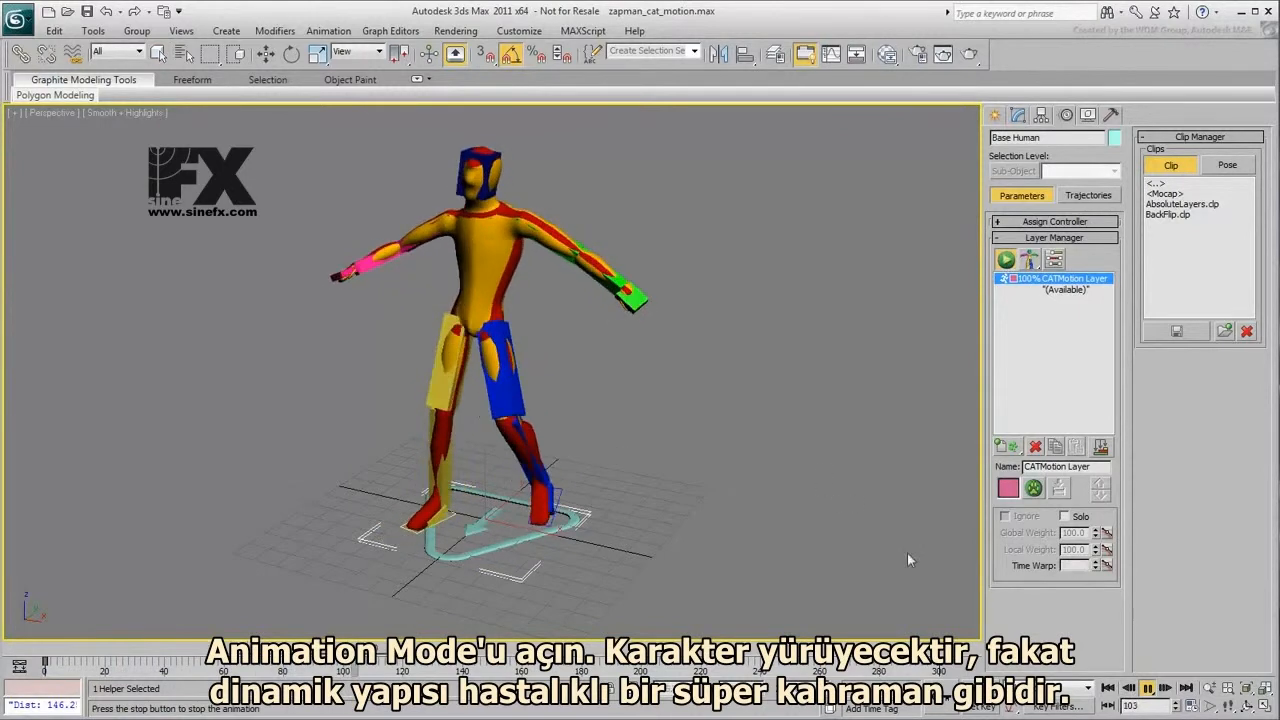
pyautogui.click(1075, 663)
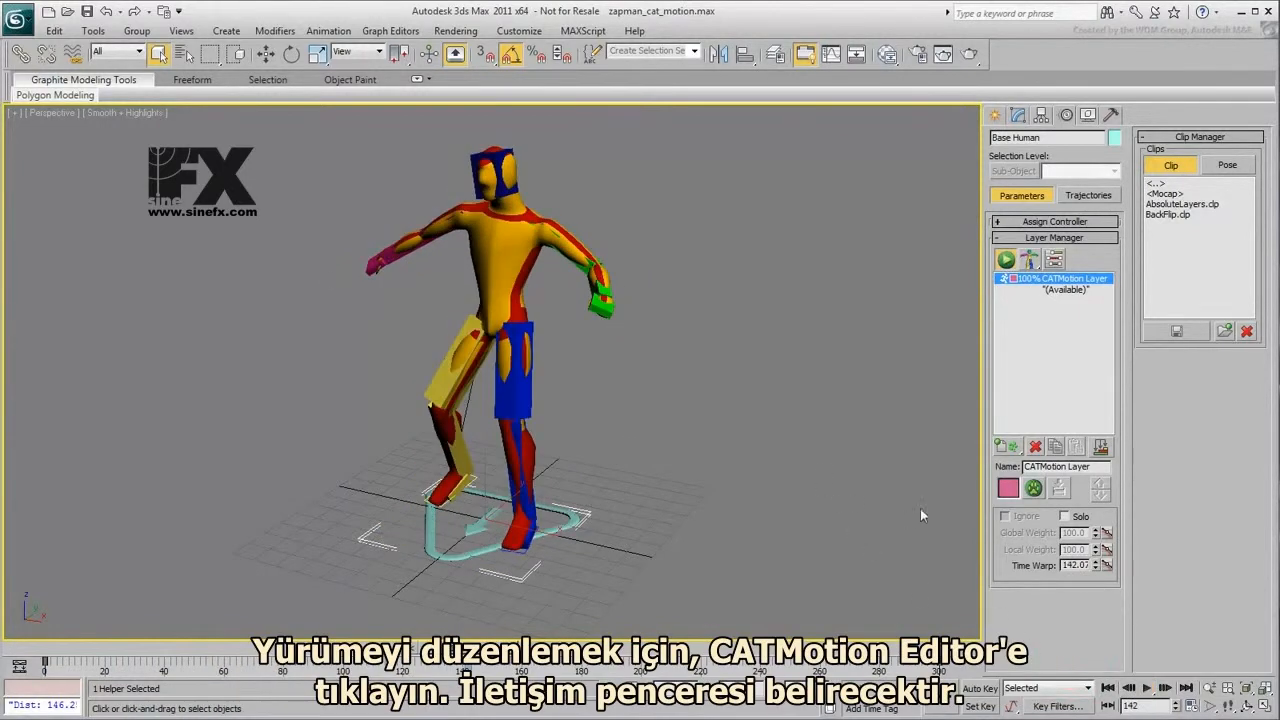
# - Open the CATMotion editor beside the character and look through its pelvis, ribcage and head groups
pyautogui.click(1034, 488)
pyautogui.moveTo(711, 383); pyautogui.dragTo(821, 142)
pyautogui.moveTo(647, 401); pyautogui.dragTo(469, 476, button='middle')
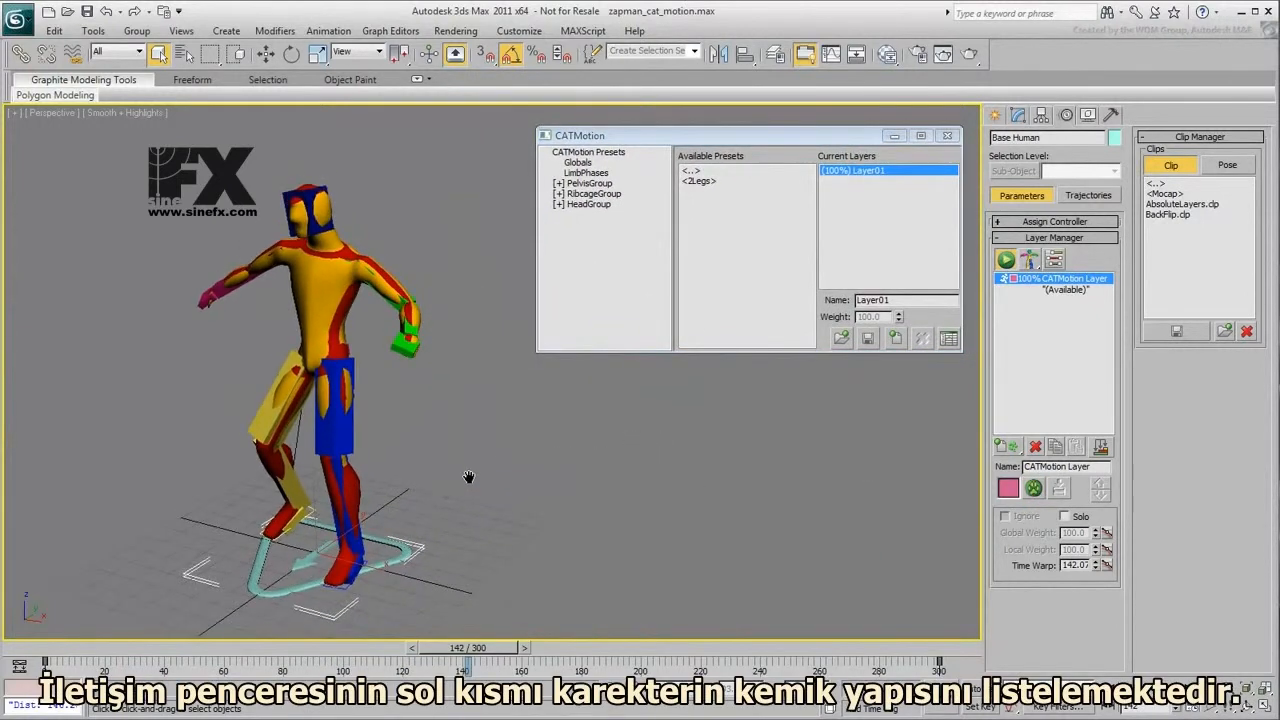
pyautogui.click(560, 184)
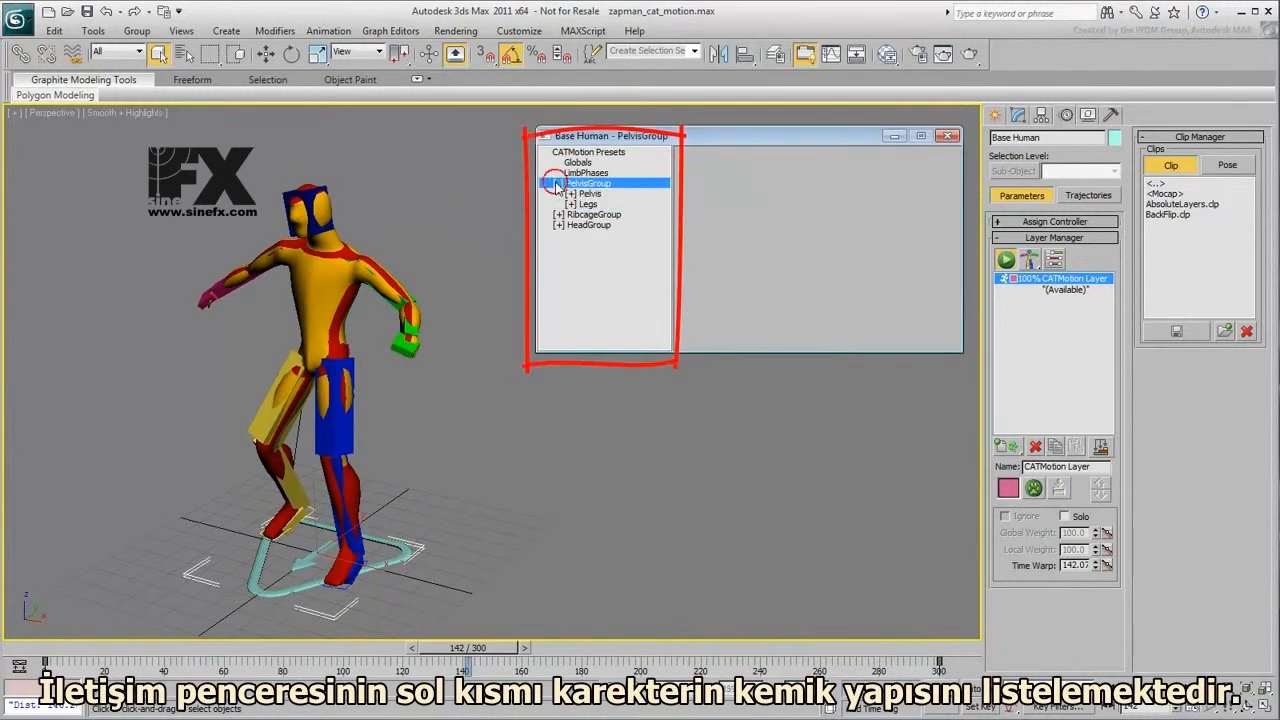
pyautogui.click(560, 184)
pyautogui.click(558, 195)
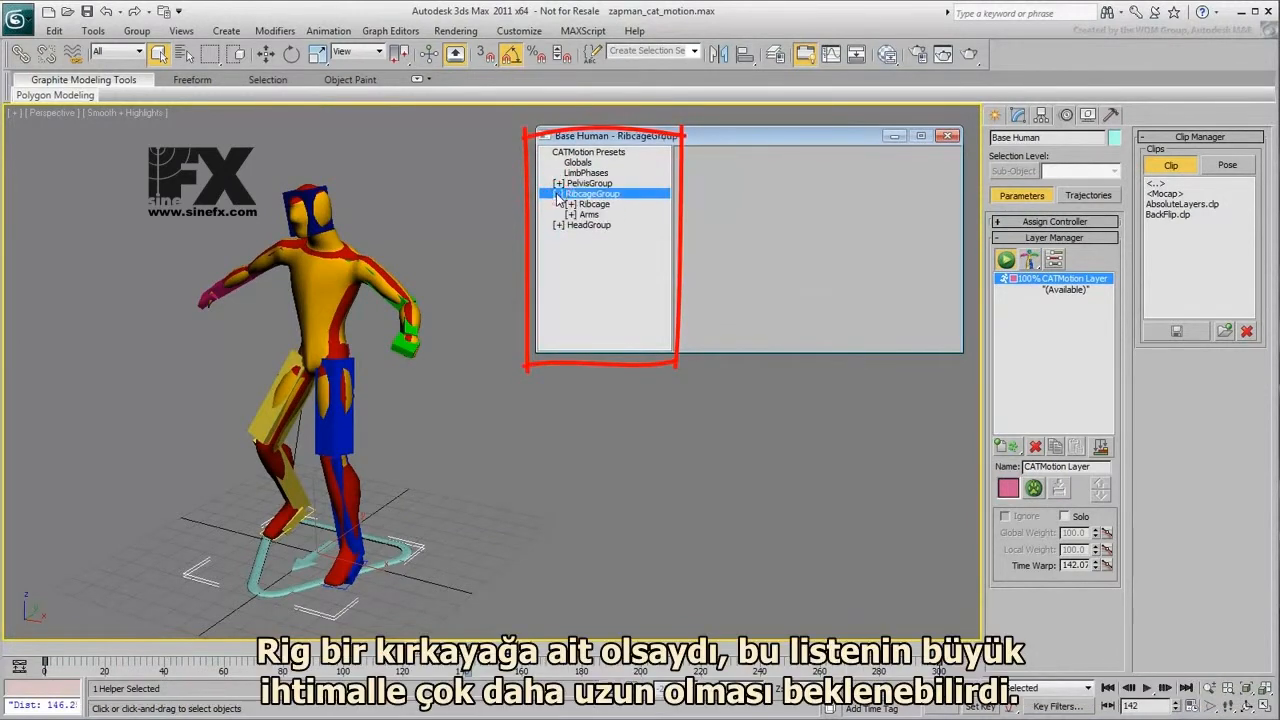
pyautogui.click(559, 205)
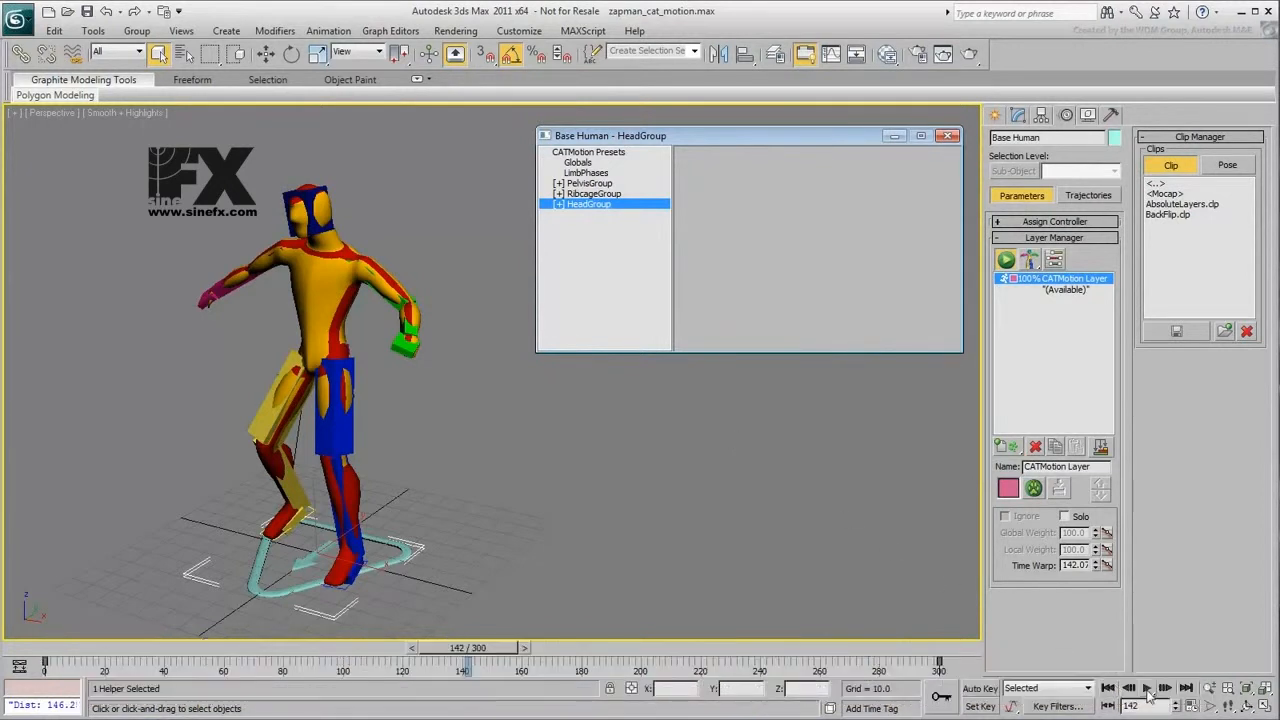
# - With the walk playing, scale the head's Twist and Roll curves down to about 20 percent
pyautogui.click(1147, 690)
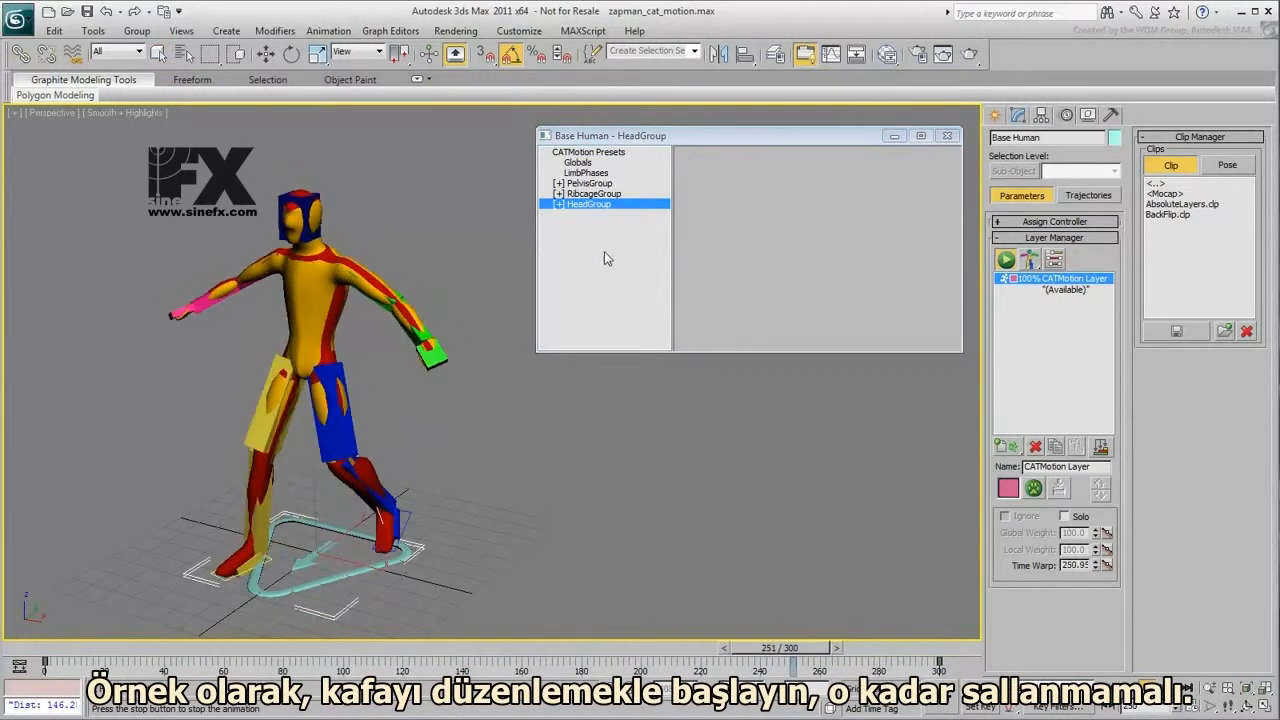
pyautogui.doubleClick(560, 206)
pyautogui.click(591, 215)
pyautogui.click(593, 218)
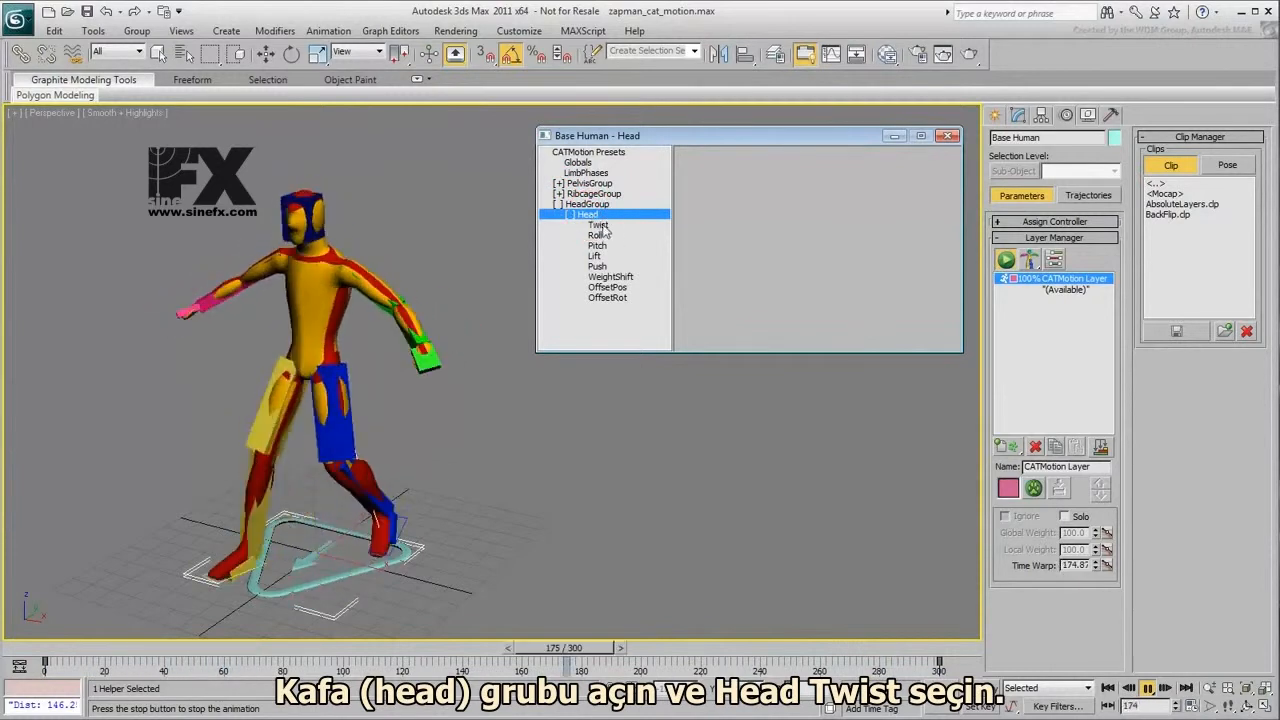
pyautogui.click(603, 225)
pyautogui.moveTo(858, 318); pyautogui.dragTo(857, 680)
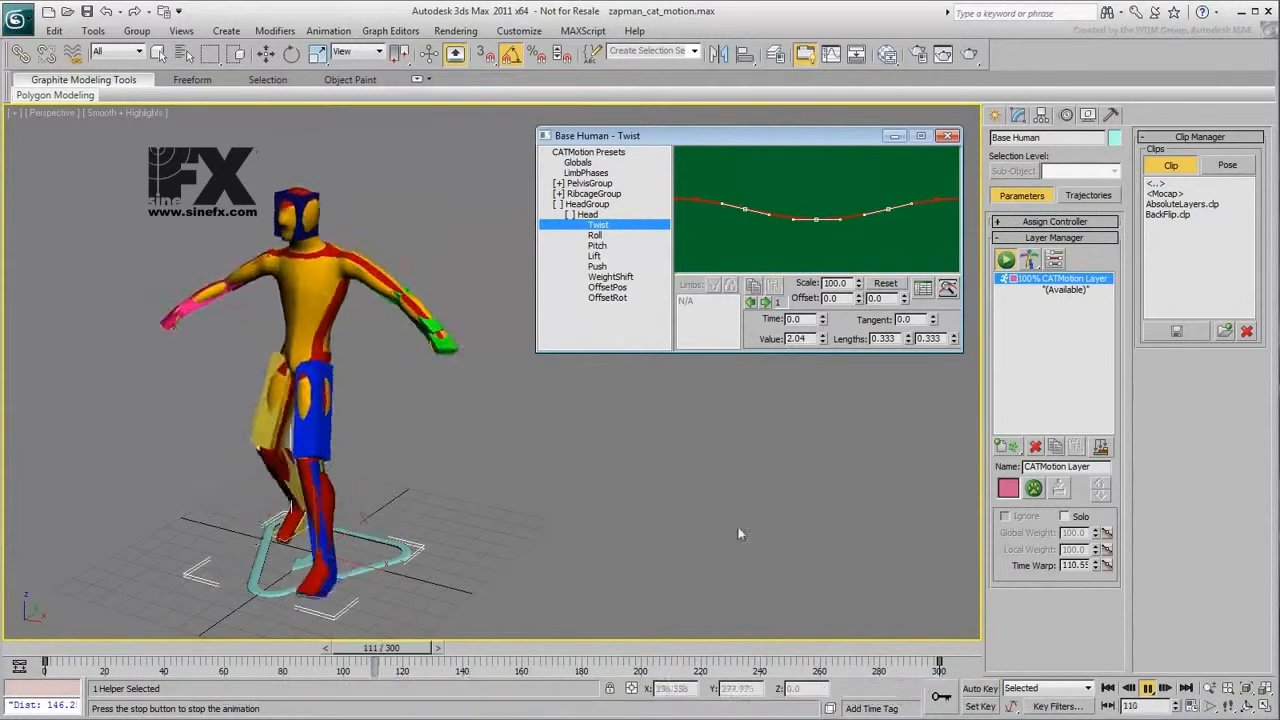
pyautogui.click(595, 235)
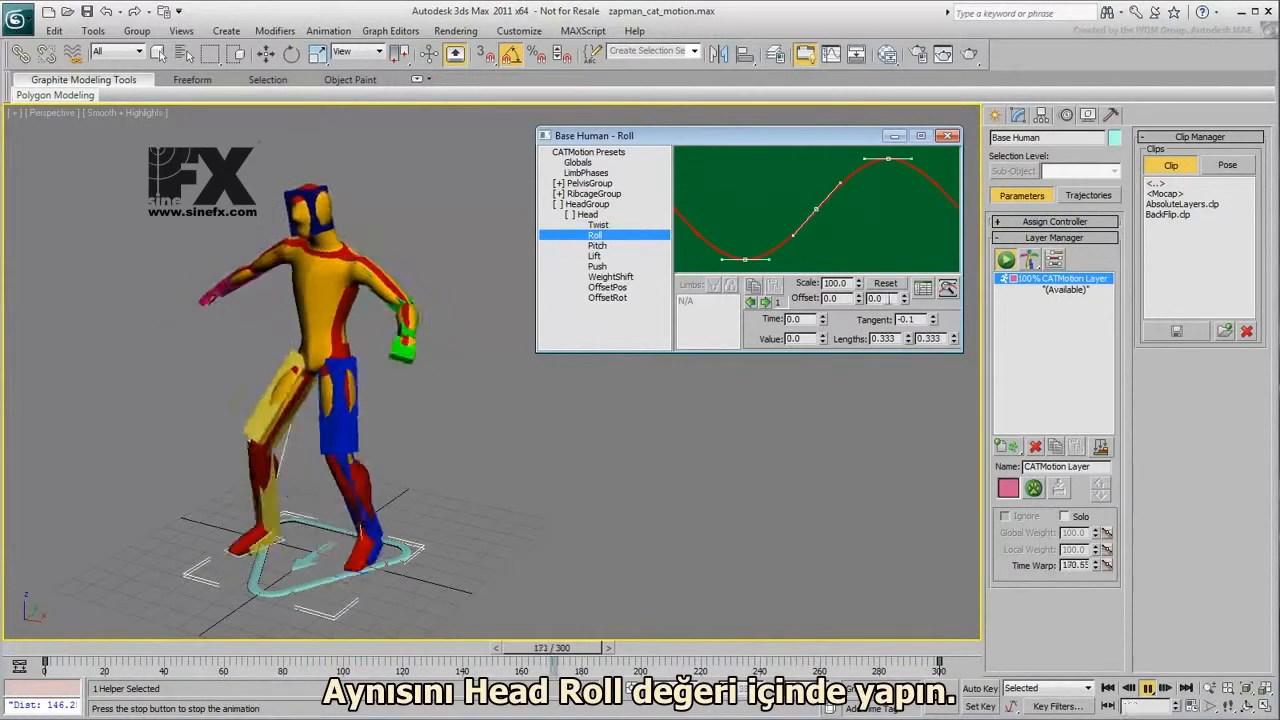
pyautogui.moveTo(858, 286); pyautogui.dragTo(862, 680)
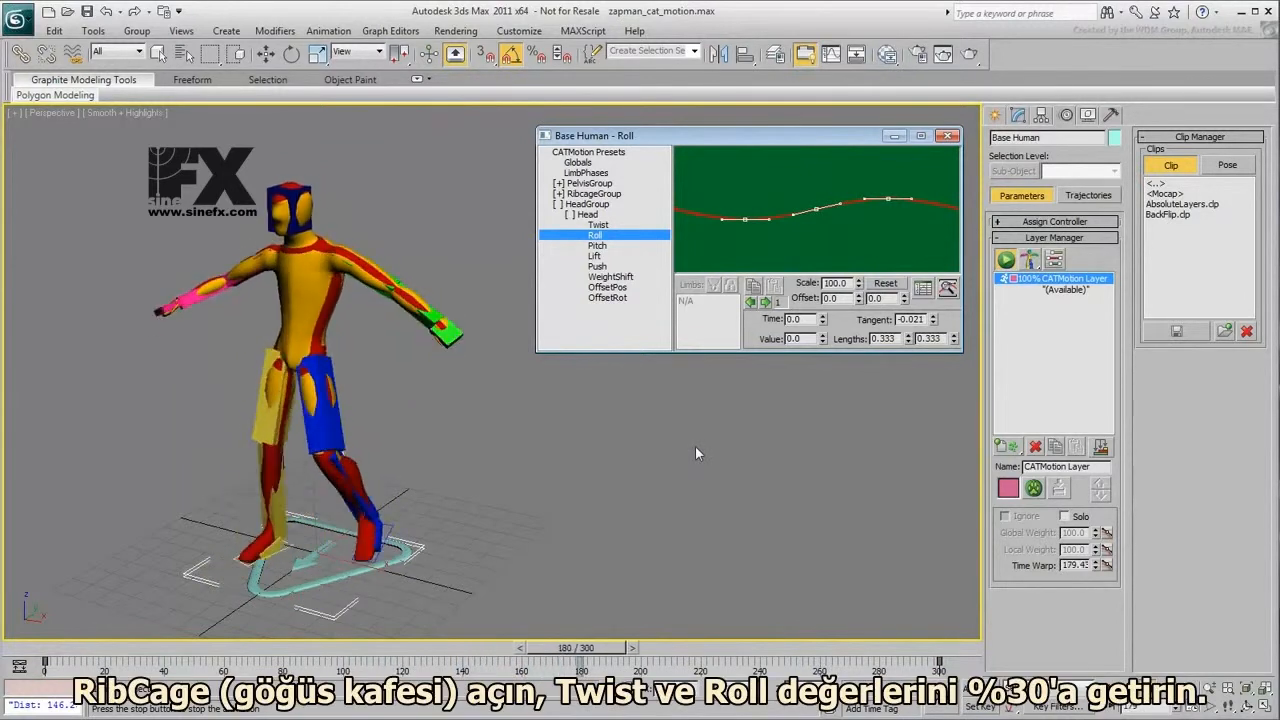
# - Scale the ribcage's Twist curve down to about 30 percent
pyautogui.click(560, 194)
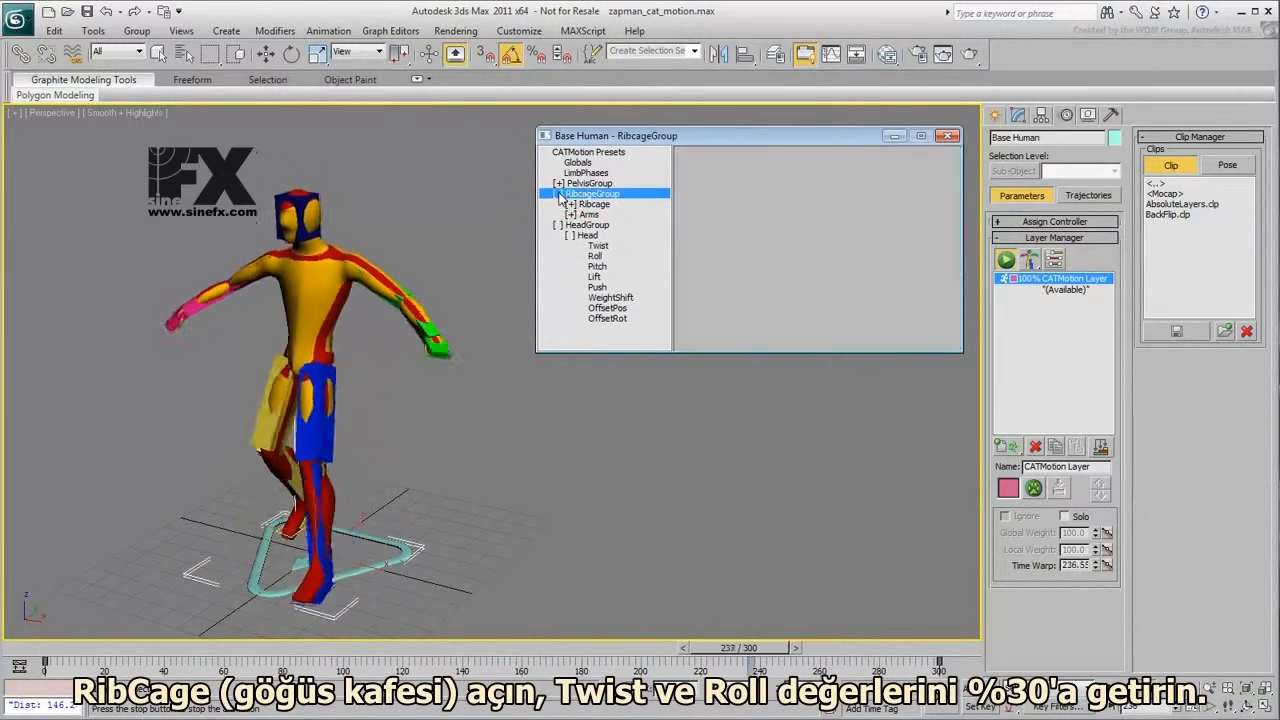
pyautogui.click(570, 205)
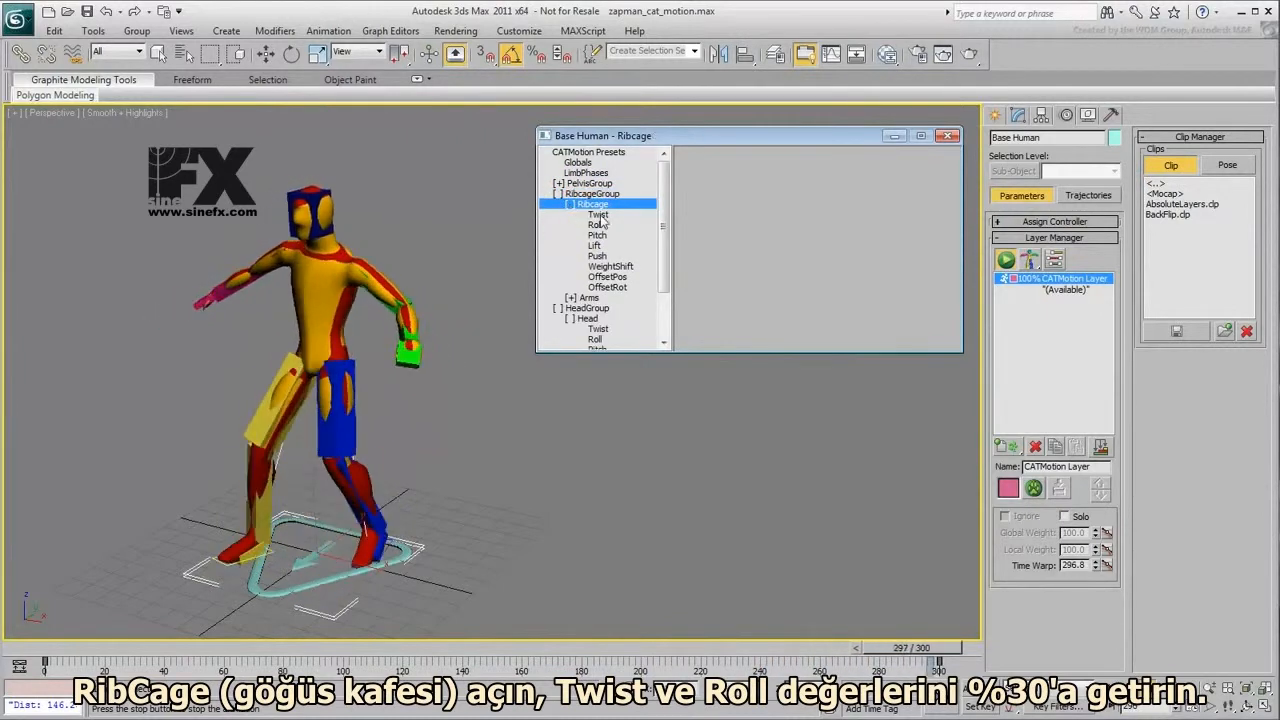
pyautogui.click(598, 215)
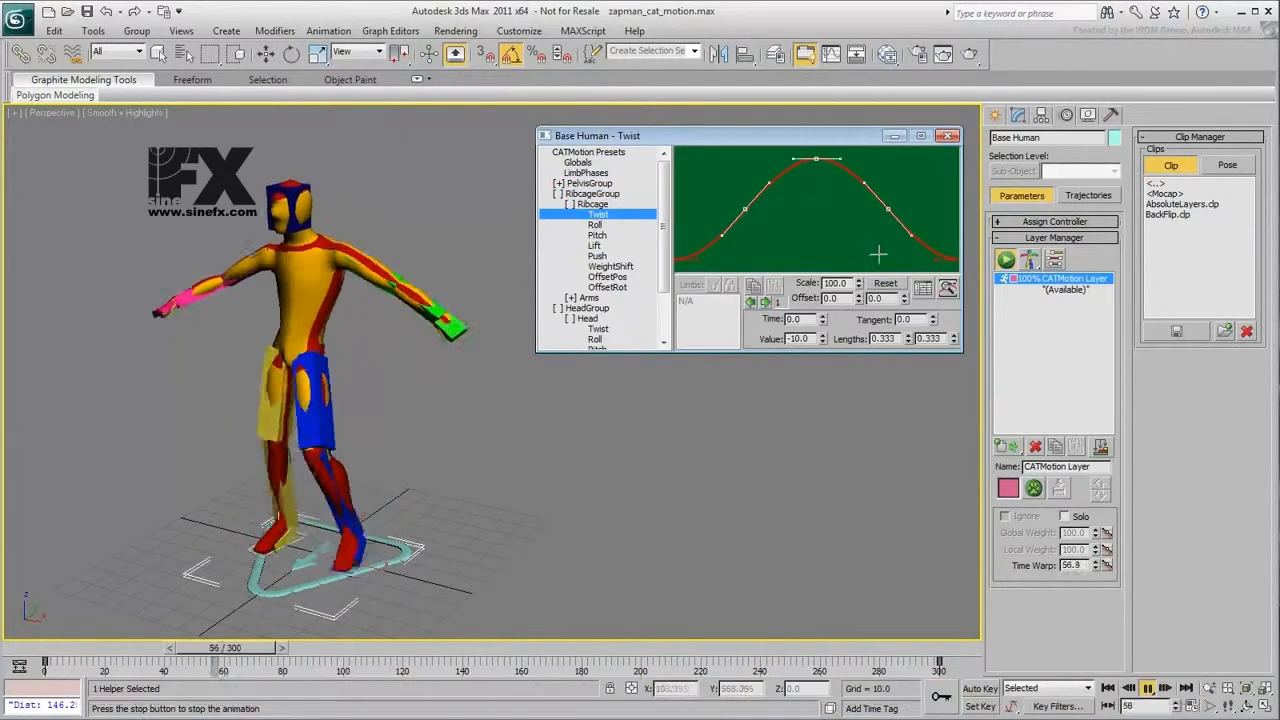
pyautogui.moveTo(859, 286); pyautogui.dragTo(850, 715)
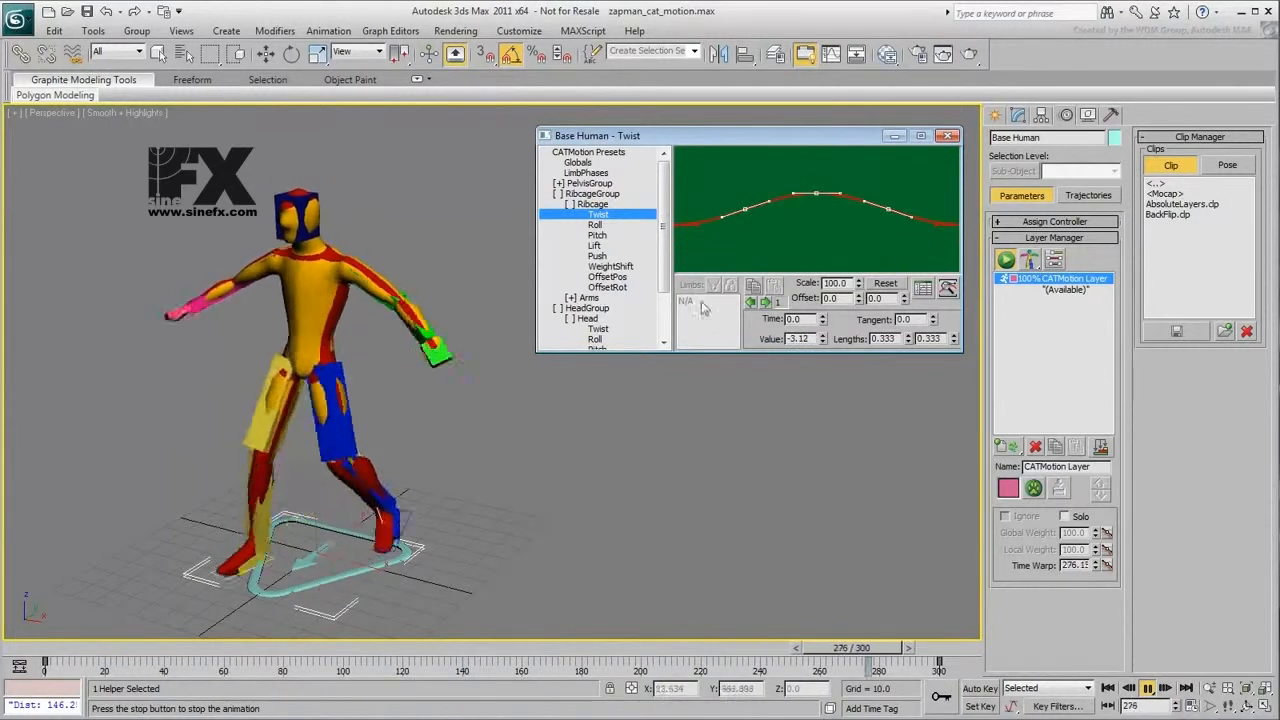
# - Scale the ribcage's Roll curve down to about 30 percent and set its OffsetPos Y to about 9.8
pyautogui.click(598, 225)
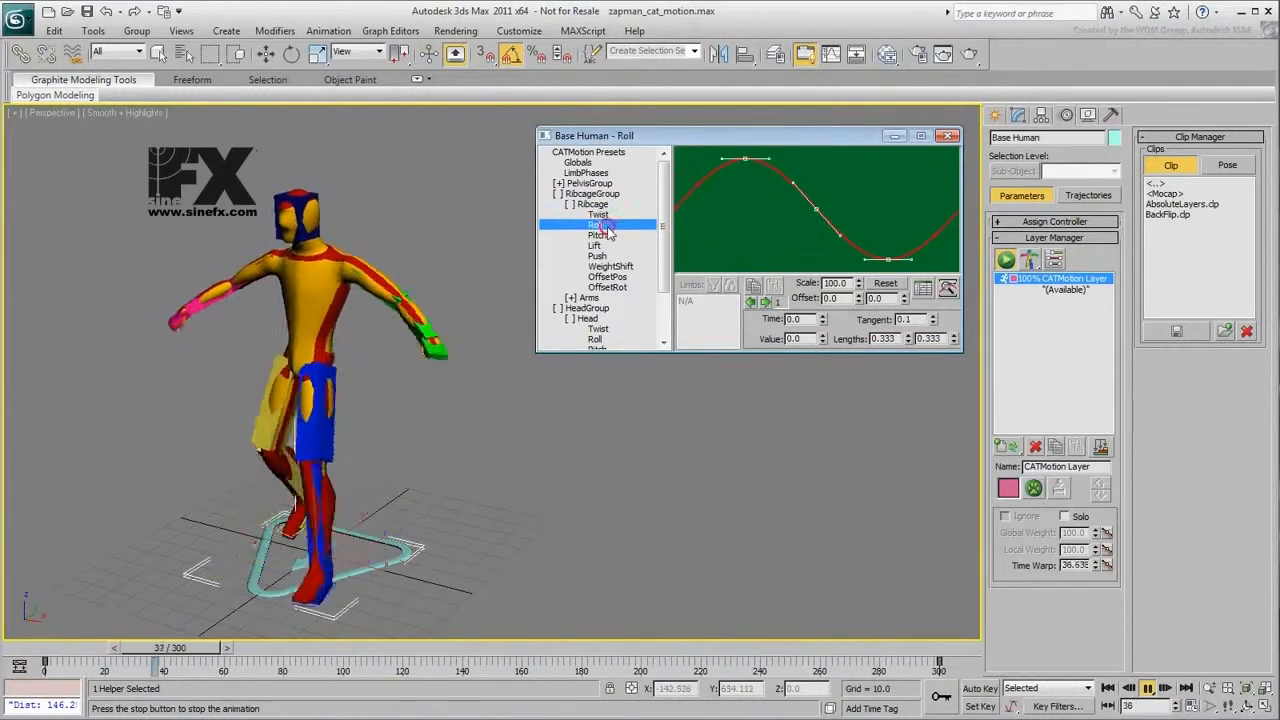
pyautogui.moveTo(859, 286); pyautogui.dragTo(858, 706)
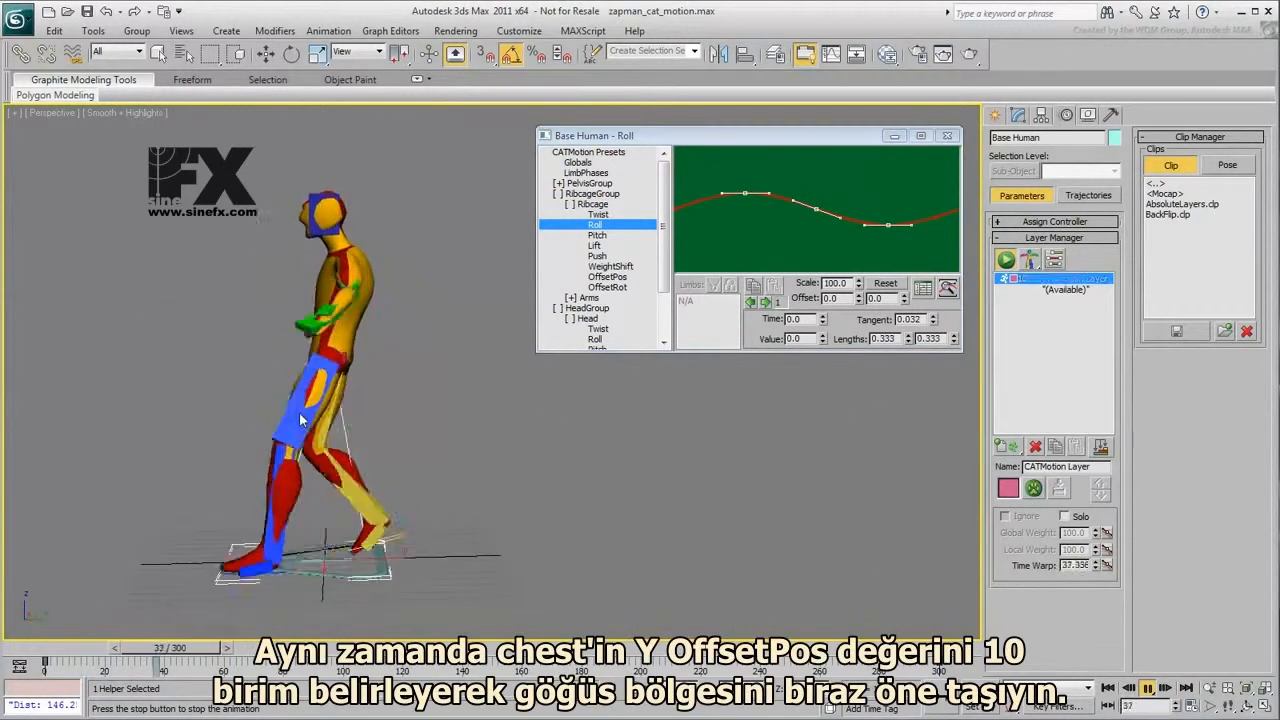
pyautogui.click(607, 276)
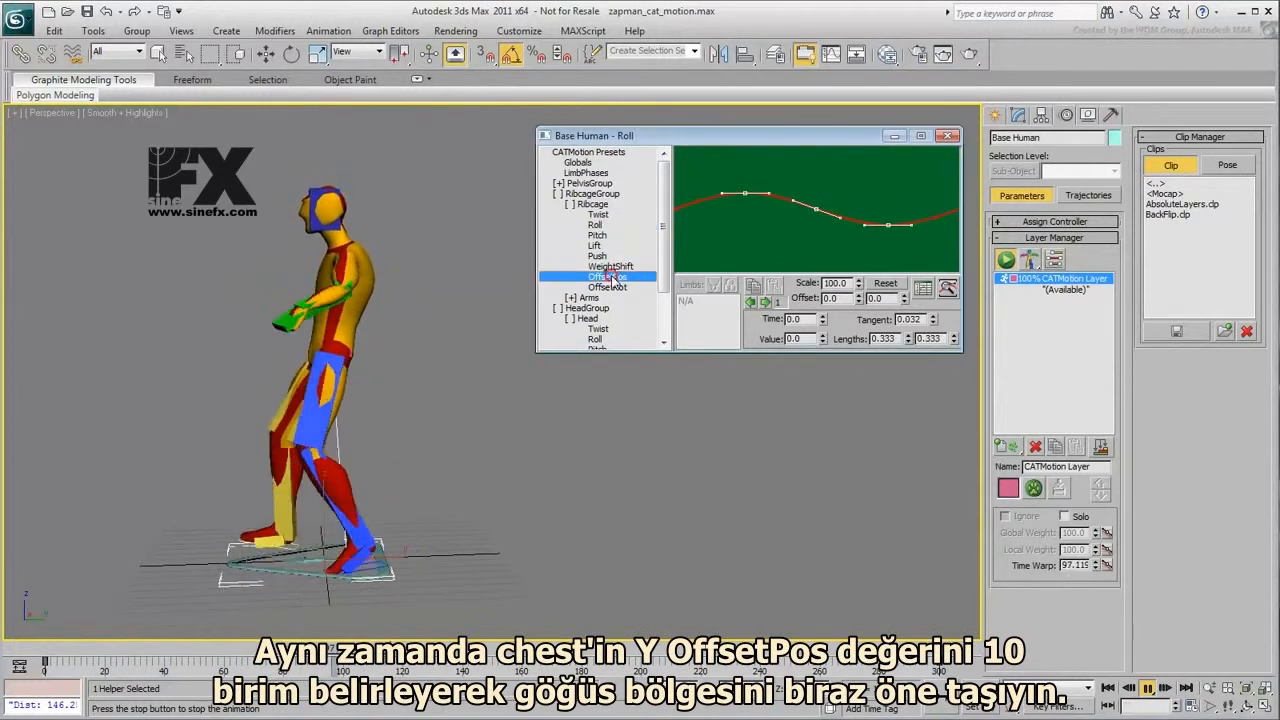
pyautogui.moveTo(872, 321); pyautogui.dragTo(858, 240)
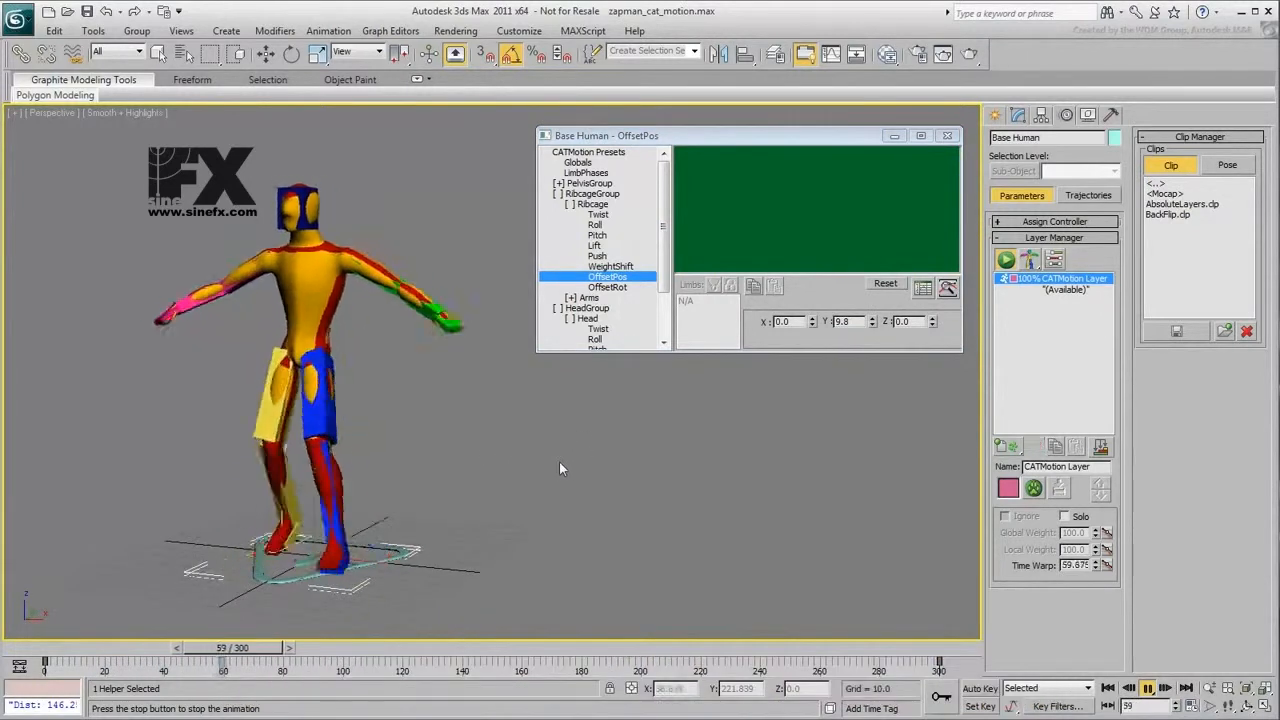
# - Scale the pelvis's Twist and Roll curves down to about 30 percent and its WeightShift curve to about 60 percent
pyautogui.click(559, 184)
pyautogui.click(570, 193)
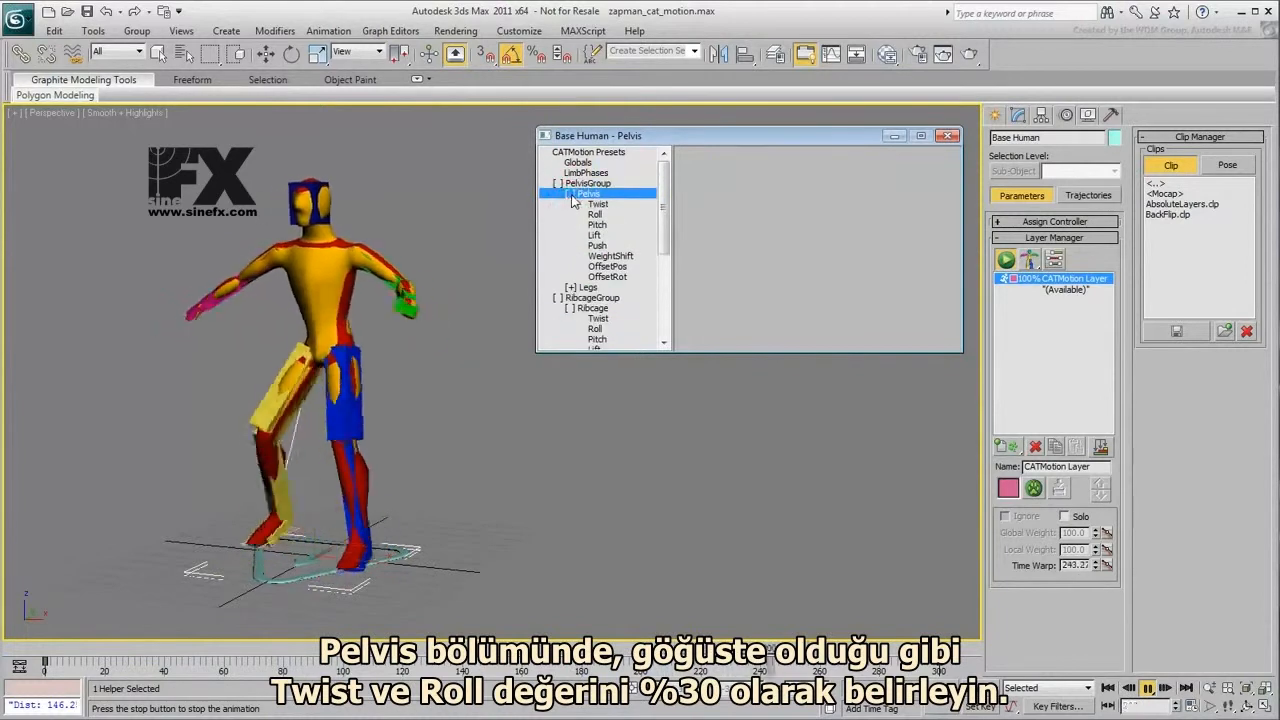
pyautogui.click(604, 205)
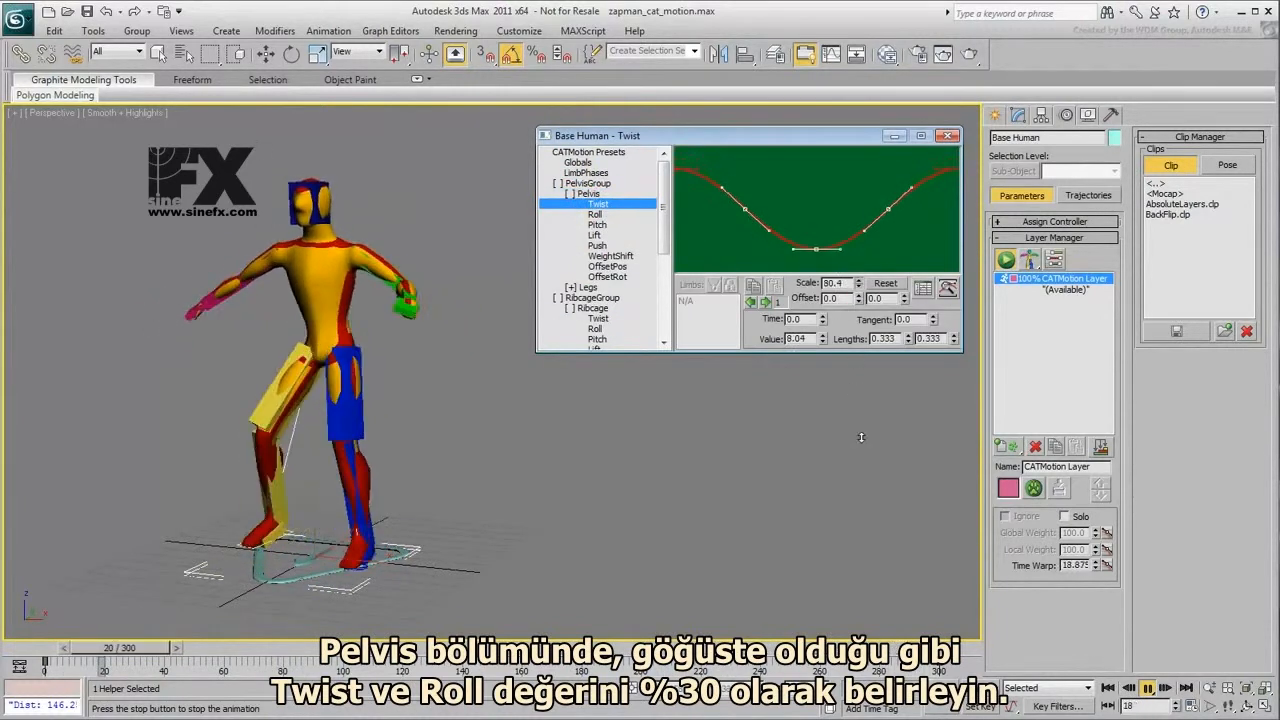
pyautogui.click(595, 214)
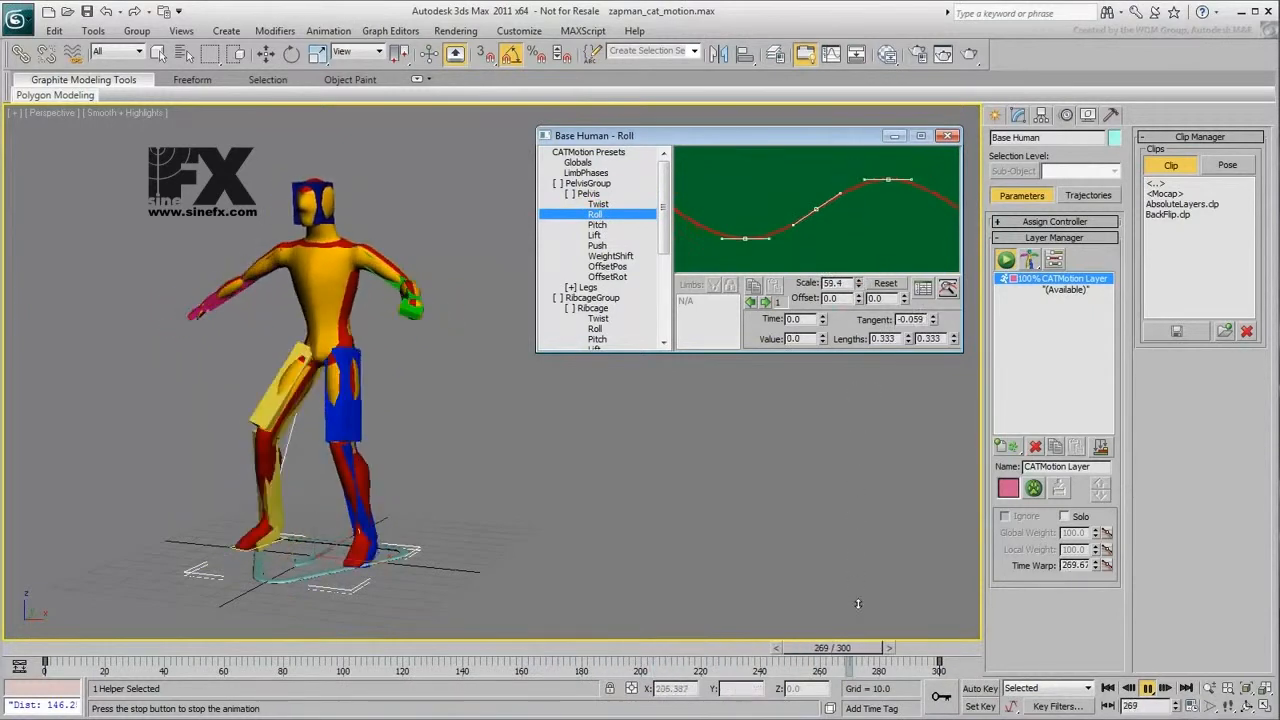
pyautogui.click(610, 256)
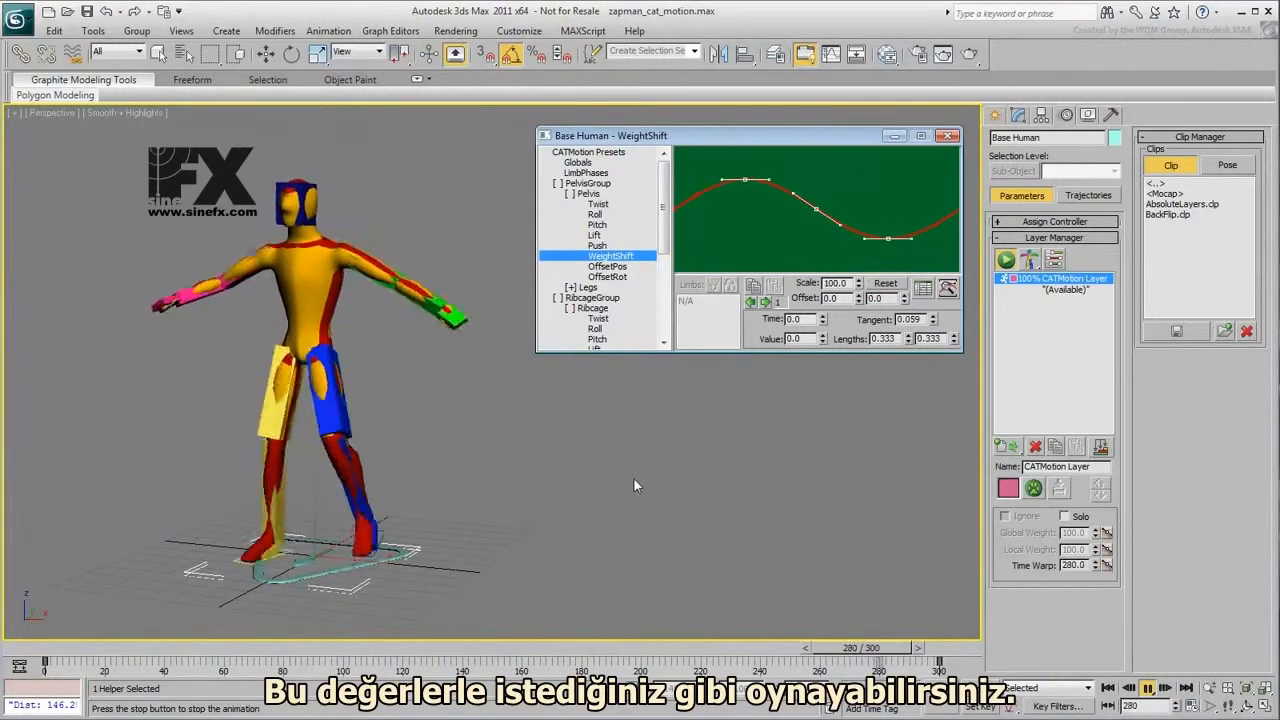
# - Lower the character's arms by setting the Arms OffsetRot Y value to about 39.9
pyautogui.moveTo(665, 218); pyautogui.dragTo(667, 268)
pyautogui.click(571, 290)
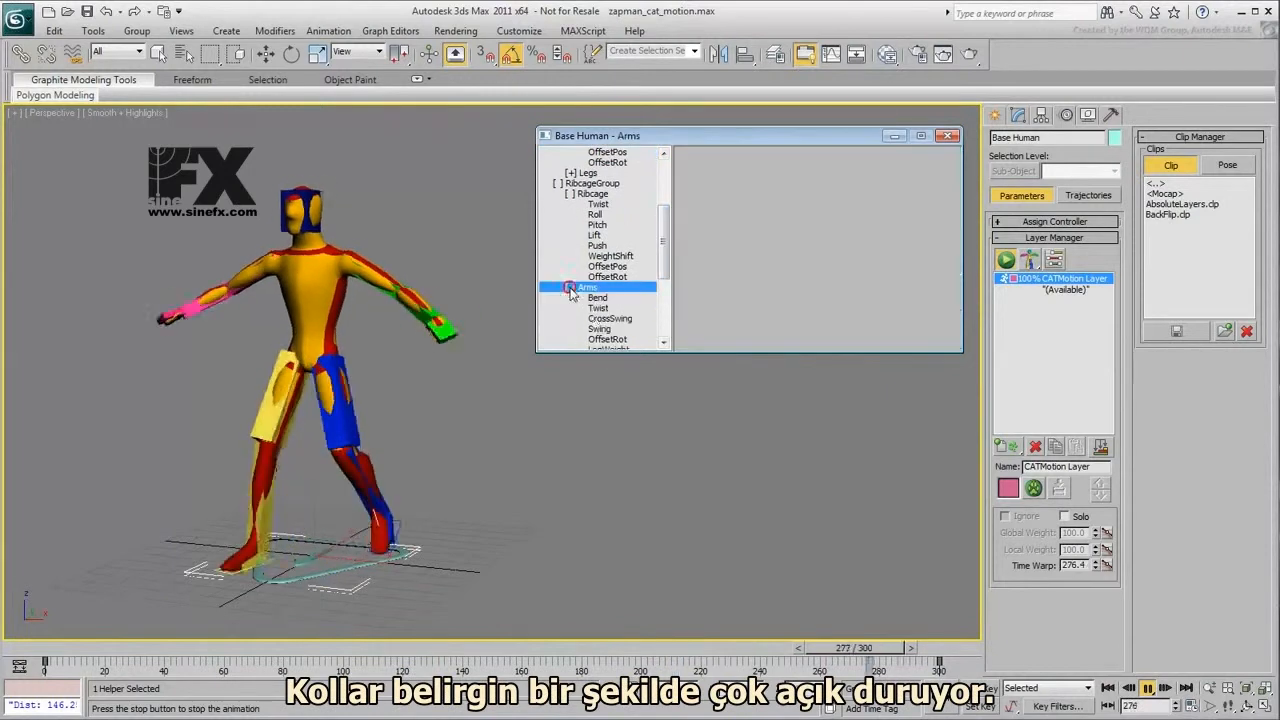
pyautogui.click(620, 339)
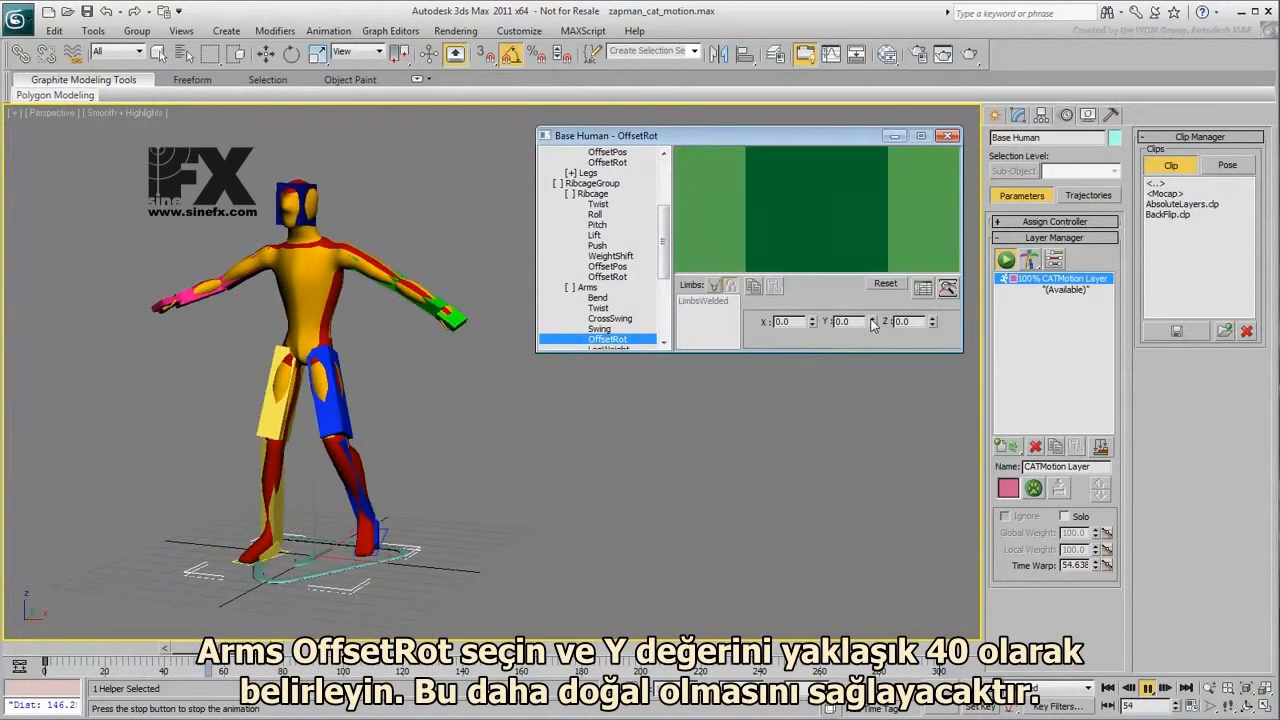
pyautogui.moveTo(872, 321); pyautogui.dragTo(872, 280)
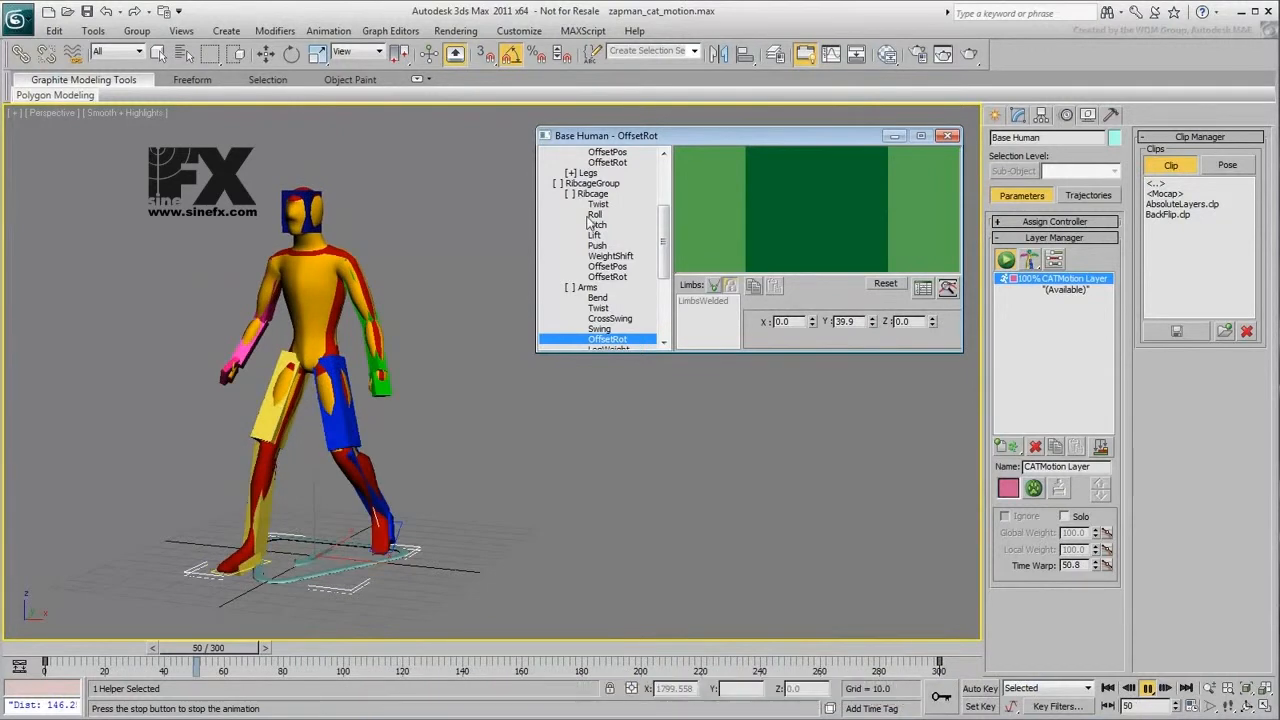
# - Set the OffsetPos Z value of the legs' FootPlatform to about -15.5
pyautogui.click(571, 175)
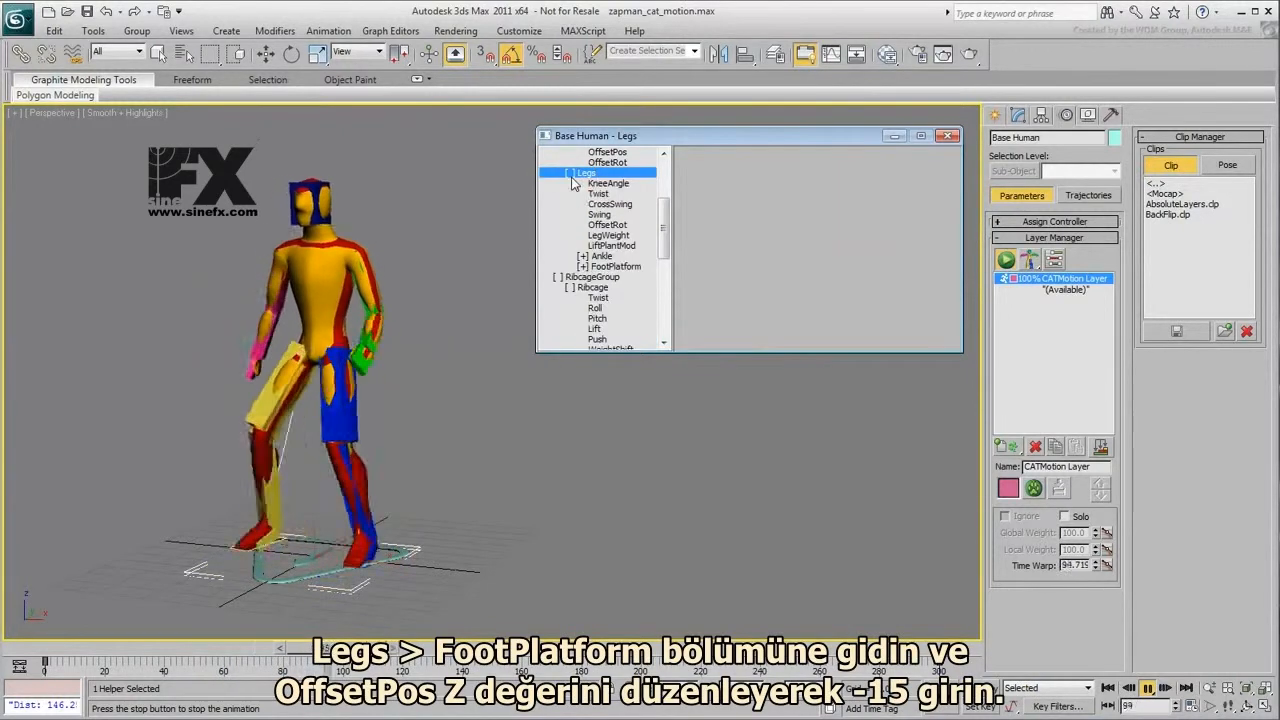
pyautogui.click(583, 267)
pyautogui.click(619, 298)
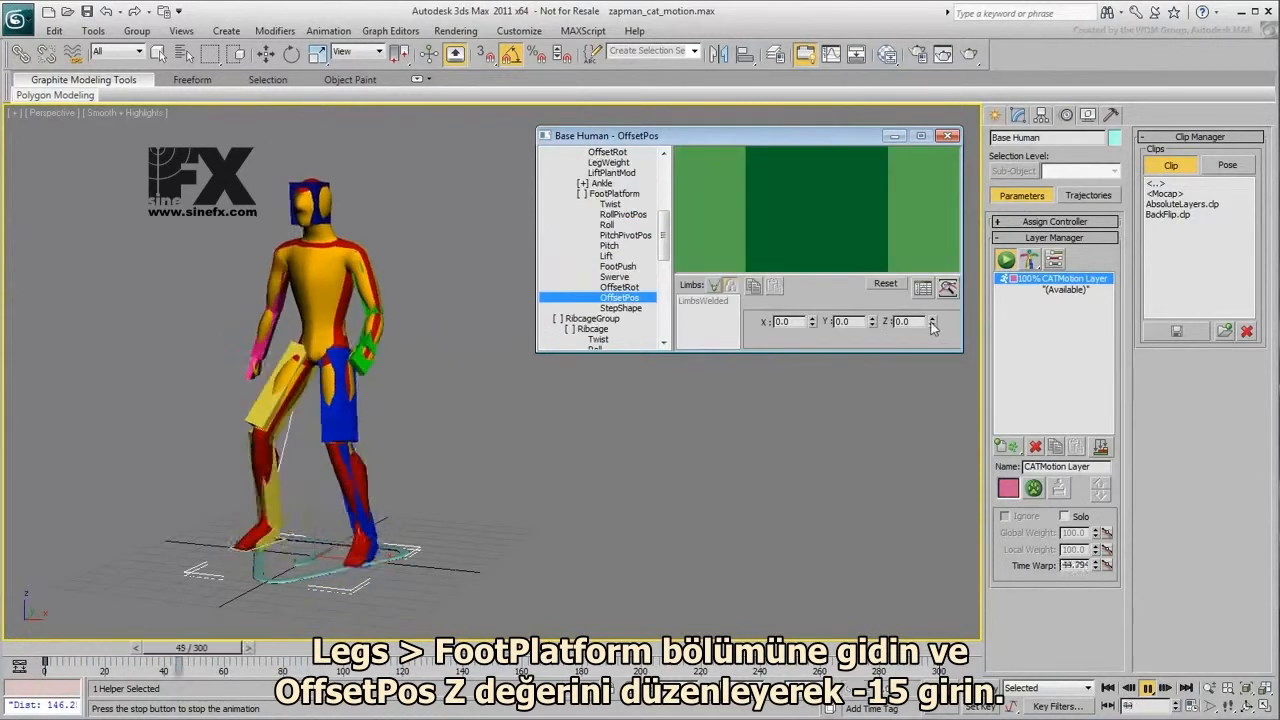
pyautogui.moveTo(932, 324); pyautogui.dragTo(940, 429)
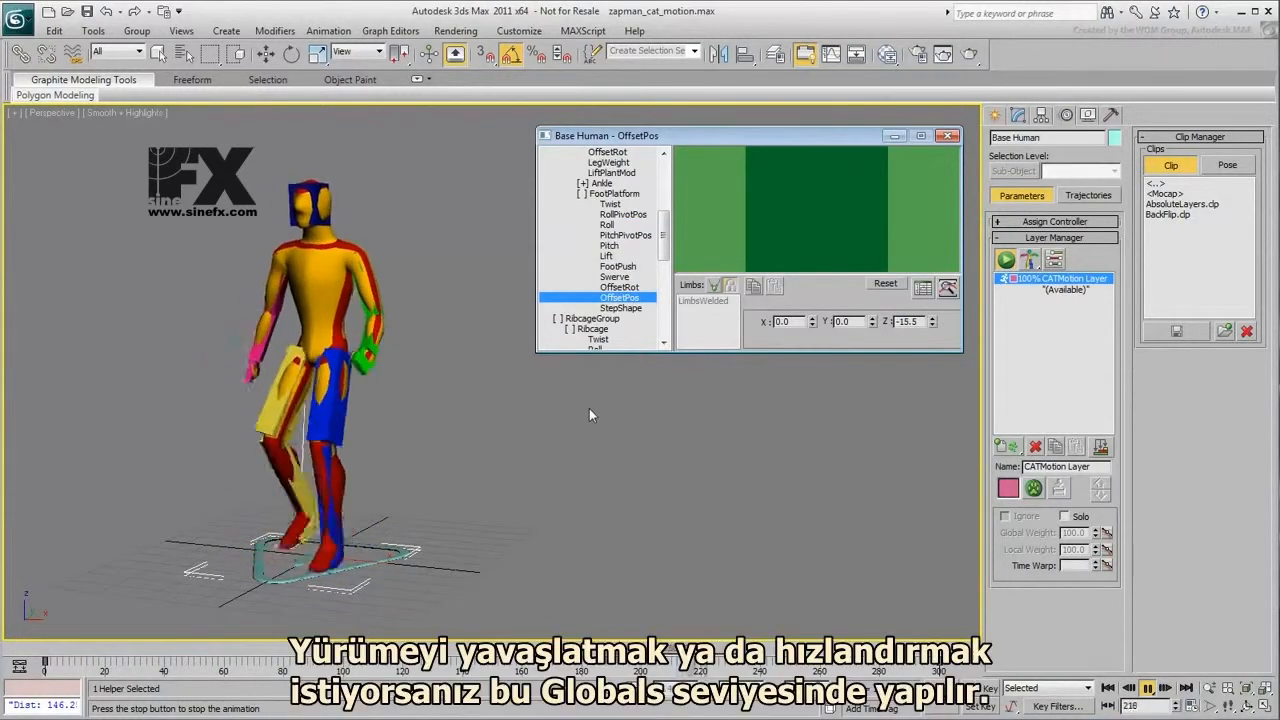
# - Slow the walk down by setting Max Step Time in the CATMotion Globals to 50
pyautogui.moveTo(664, 238); pyautogui.dragTo(662, 182)
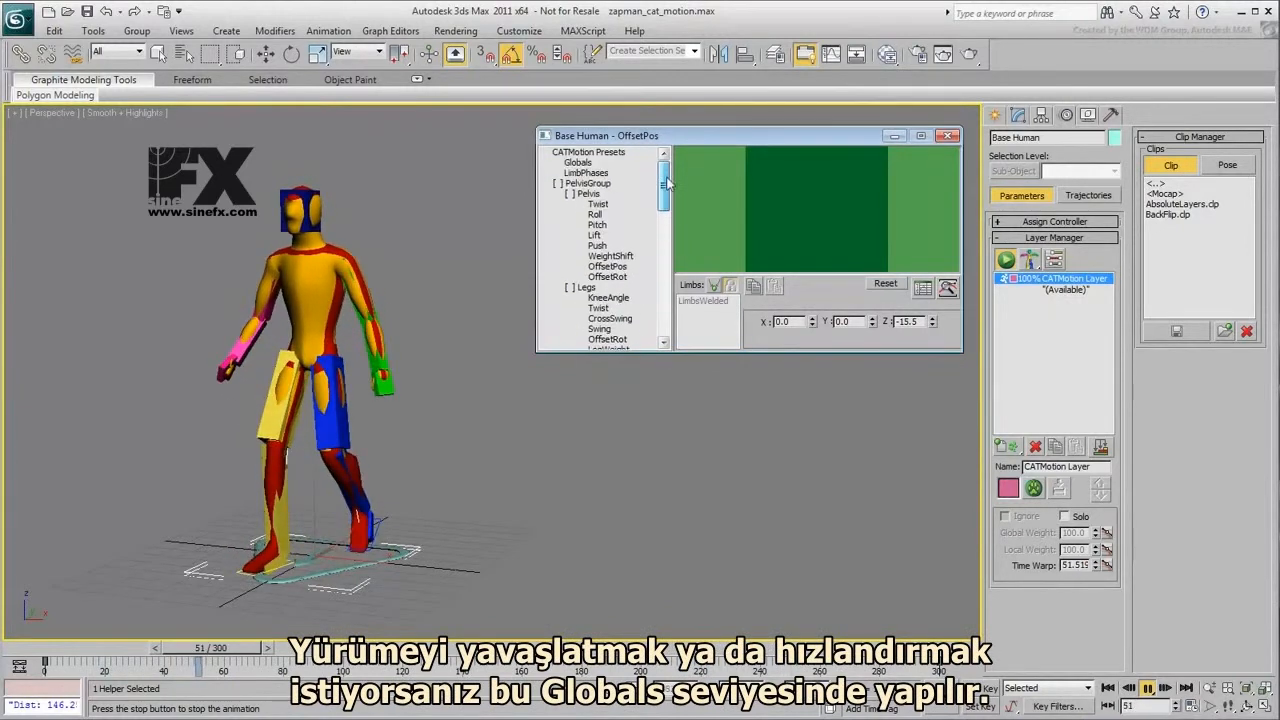
pyautogui.click(578, 163)
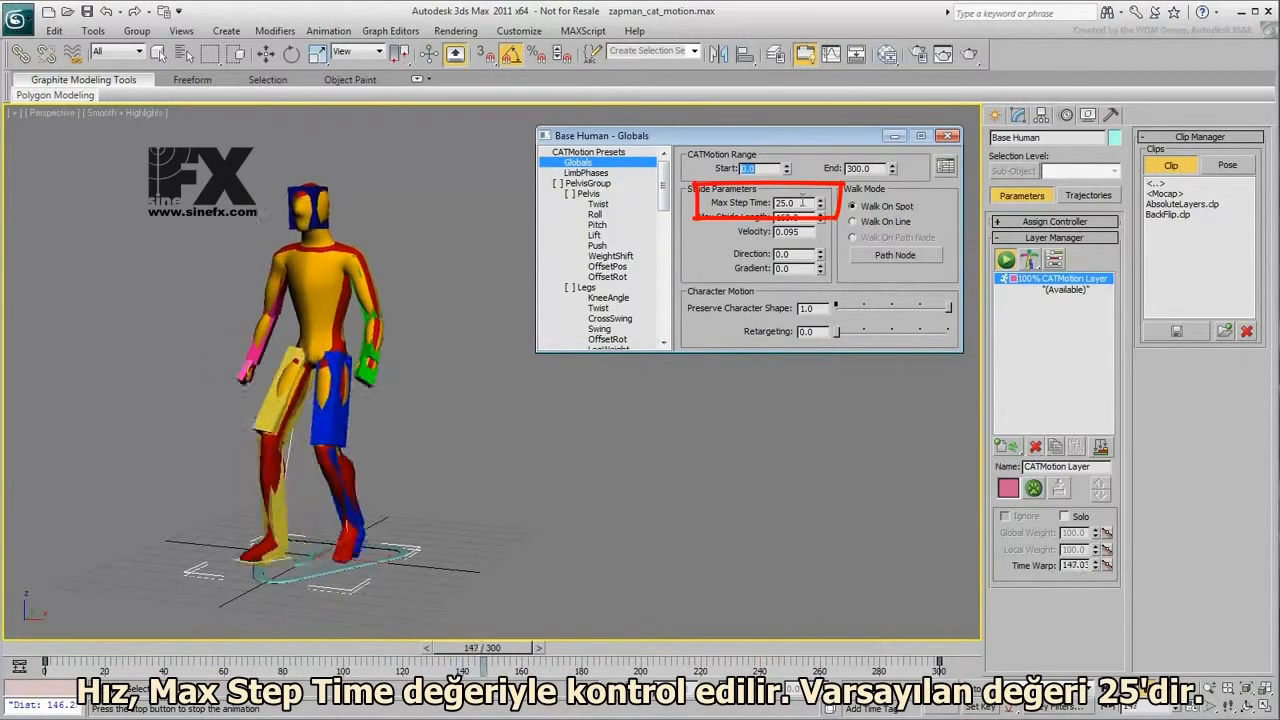
pyautogui.moveTo(800, 203); pyautogui.dragTo(778, 203)
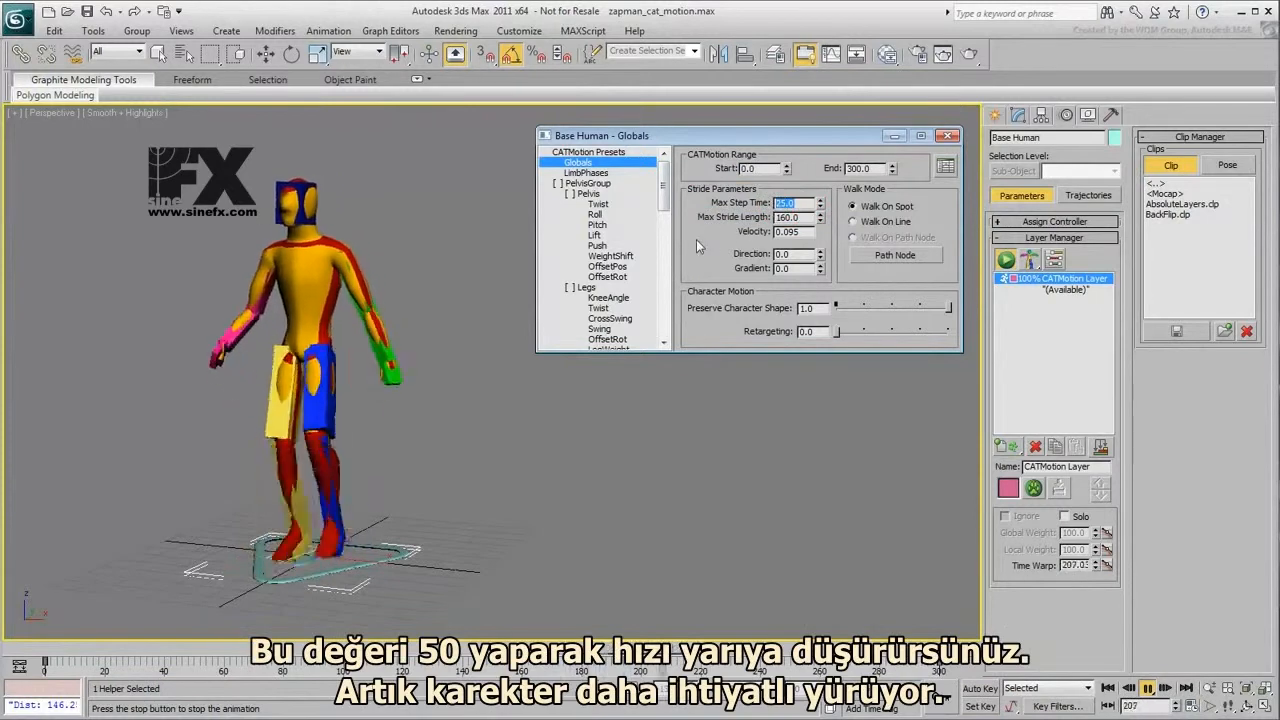
pyautogui.write('50')
pyautogui.press('Return')
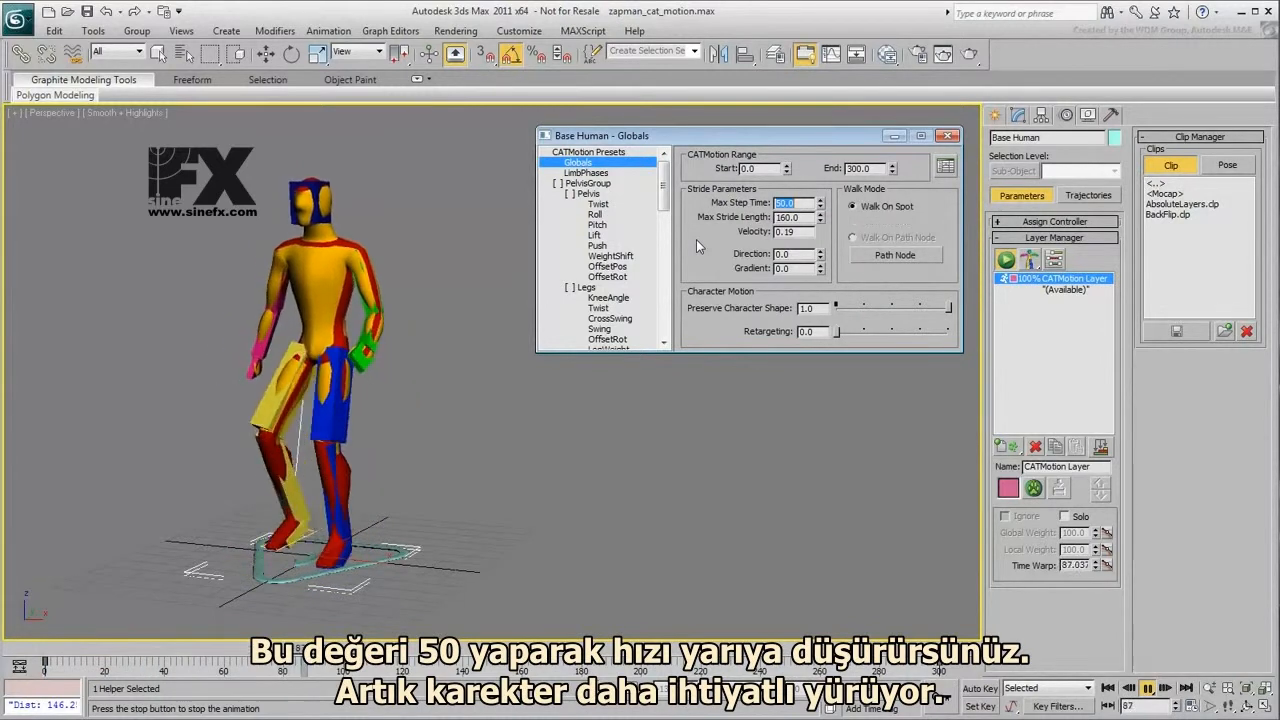
# - Try different LimbPhases values for the 1. L limb and restore its phase to -0.25
pyautogui.click(585, 173)
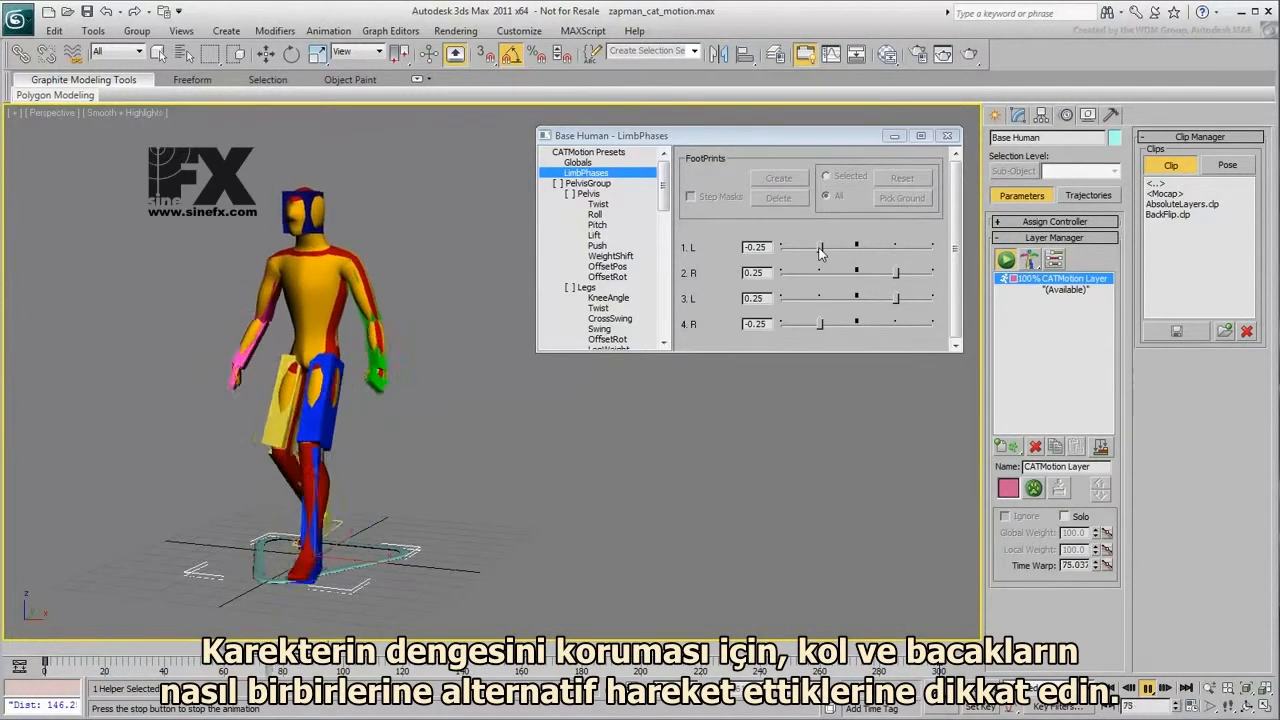
pyautogui.moveTo(820, 253); pyautogui.dragTo(895, 250)
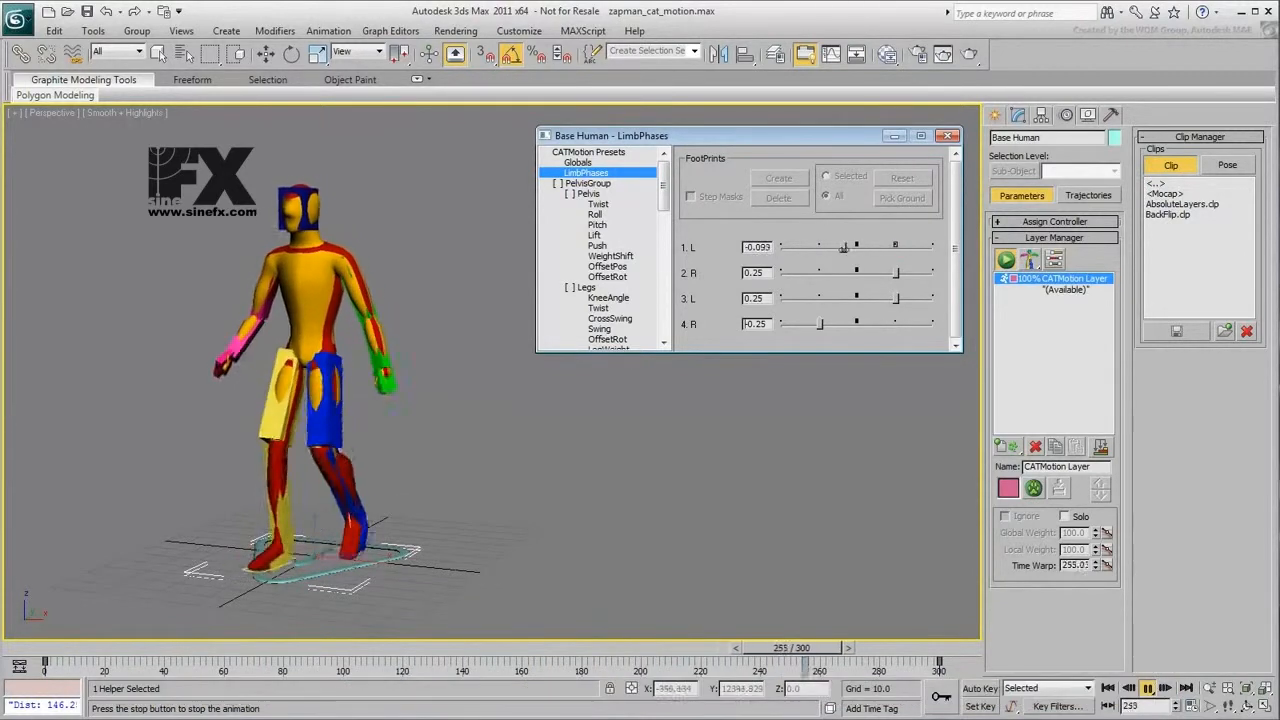
pyautogui.moveTo(896, 254); pyautogui.dragTo(842, 252)
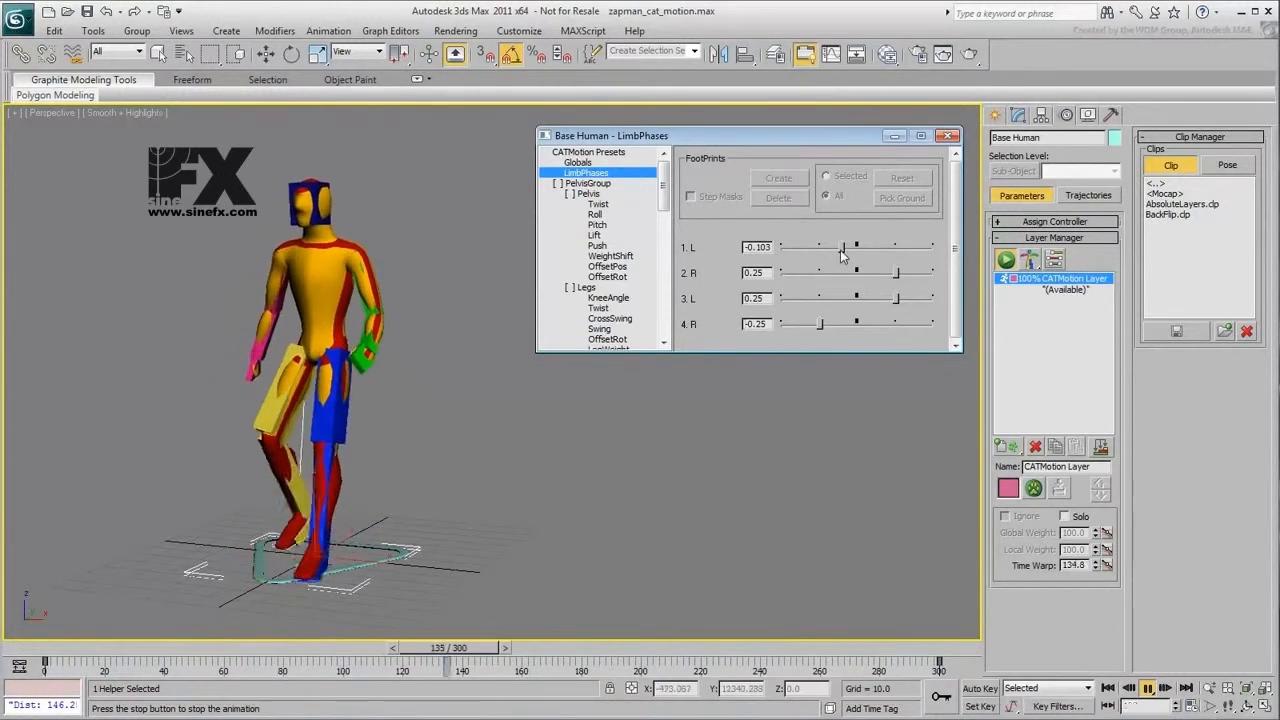
pyautogui.moveTo(770, 248); pyautogui.dragTo(709, 247)
pyautogui.write('-0.25')
pyautogui.press('Return')
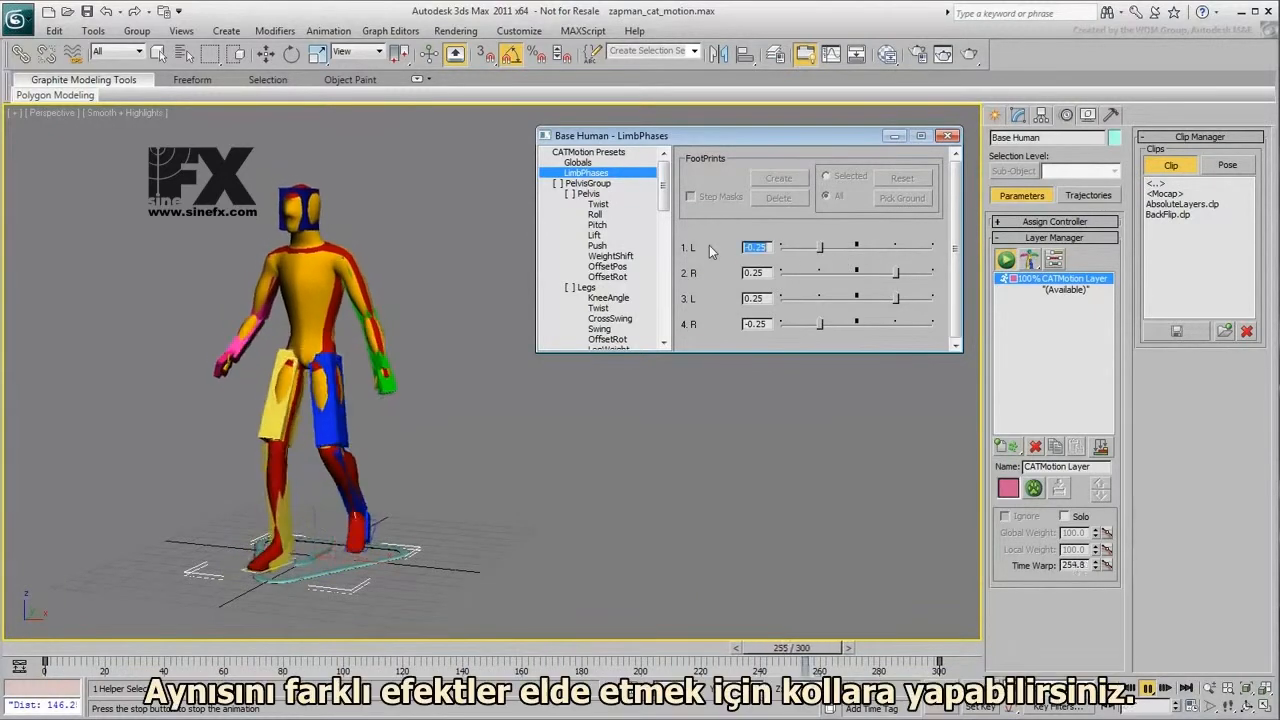
# - Try a different LimbPhases value for the 4. R limb and restore its phase to -0.25
pyautogui.moveTo(819, 331)
pyautogui.mouseDown()
pyautogui.moveTo(897, 326)
pyautogui.moveTo(801, 334)
pyautogui.mouseUp()
pyautogui.click(770, 325)
pyautogui.press('BackSpace')
pyautogui.press('Return')
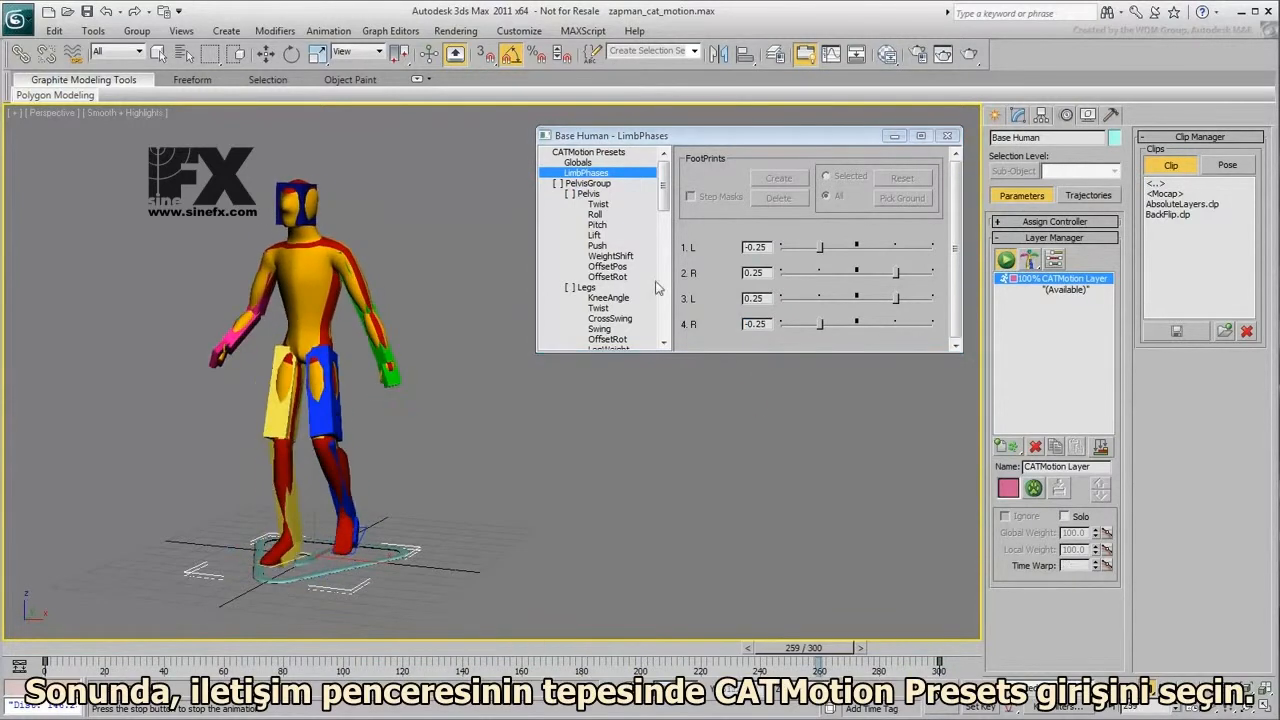
# - Rename the current layer in CATMotion Presets to myZAP_Walk
pyautogui.click(601, 152)
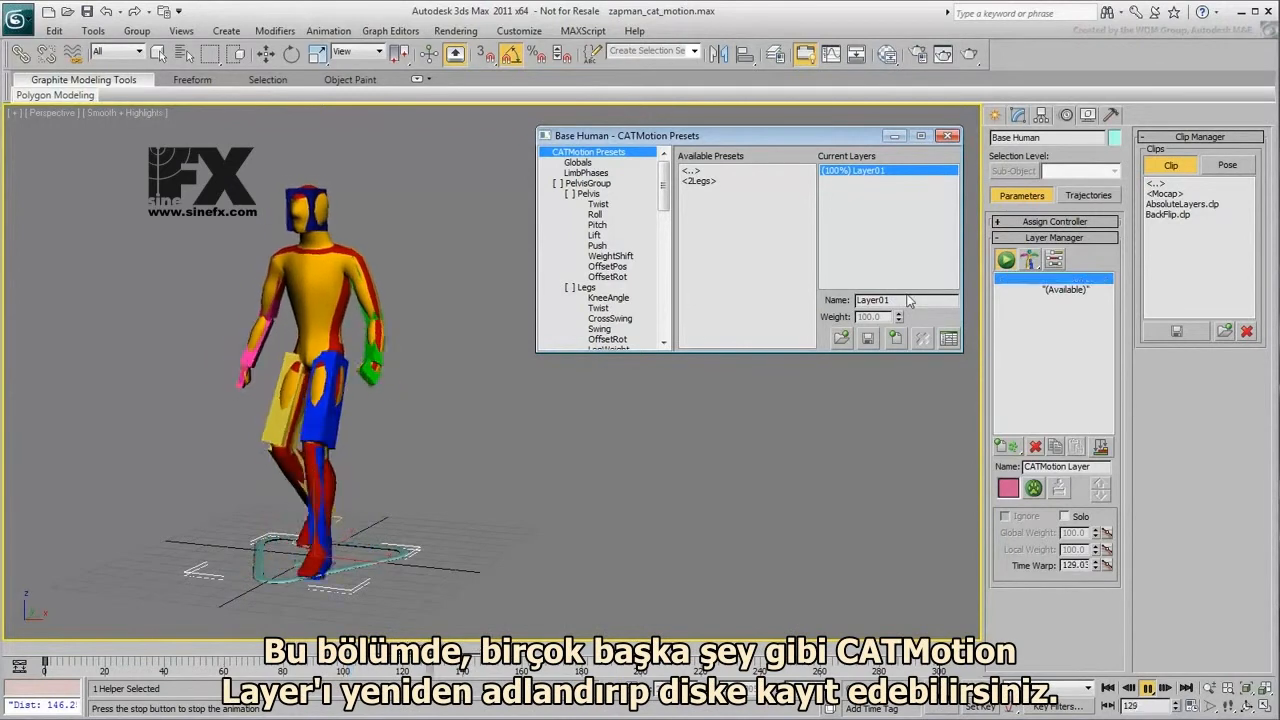
pyautogui.moveTo(902, 301); pyautogui.dragTo(792, 302)
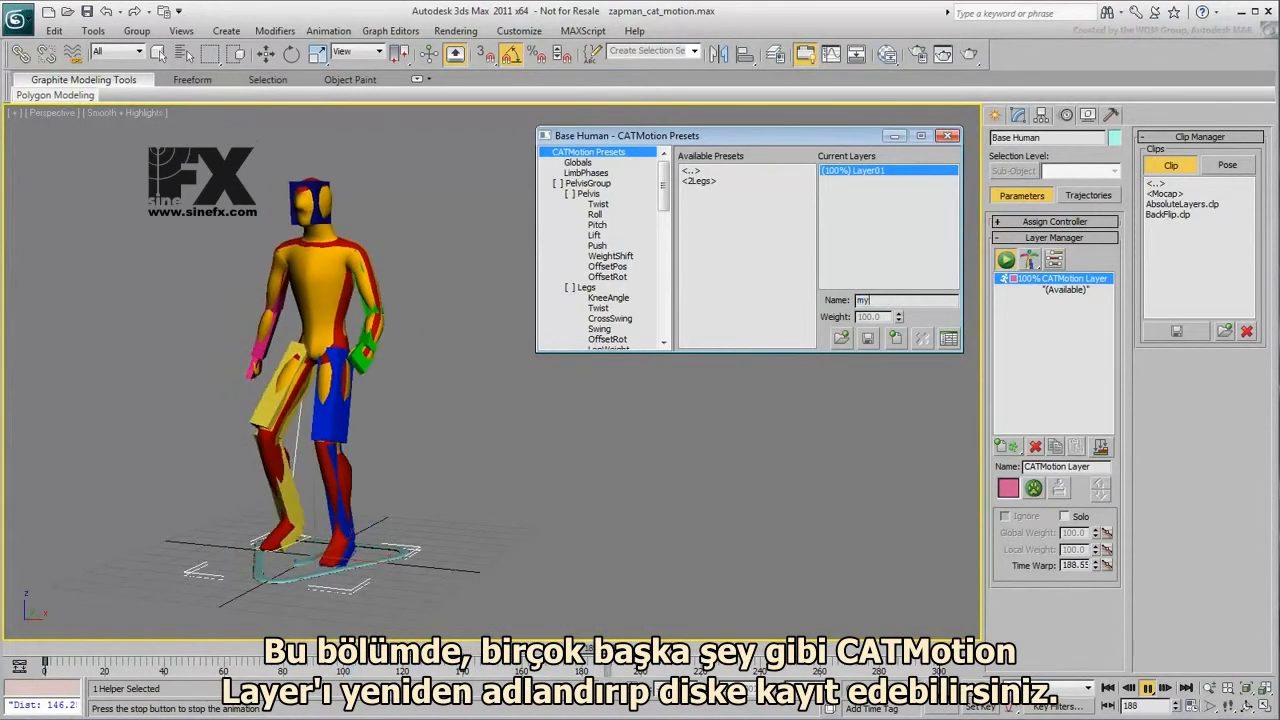
pyautogui.write('AP')
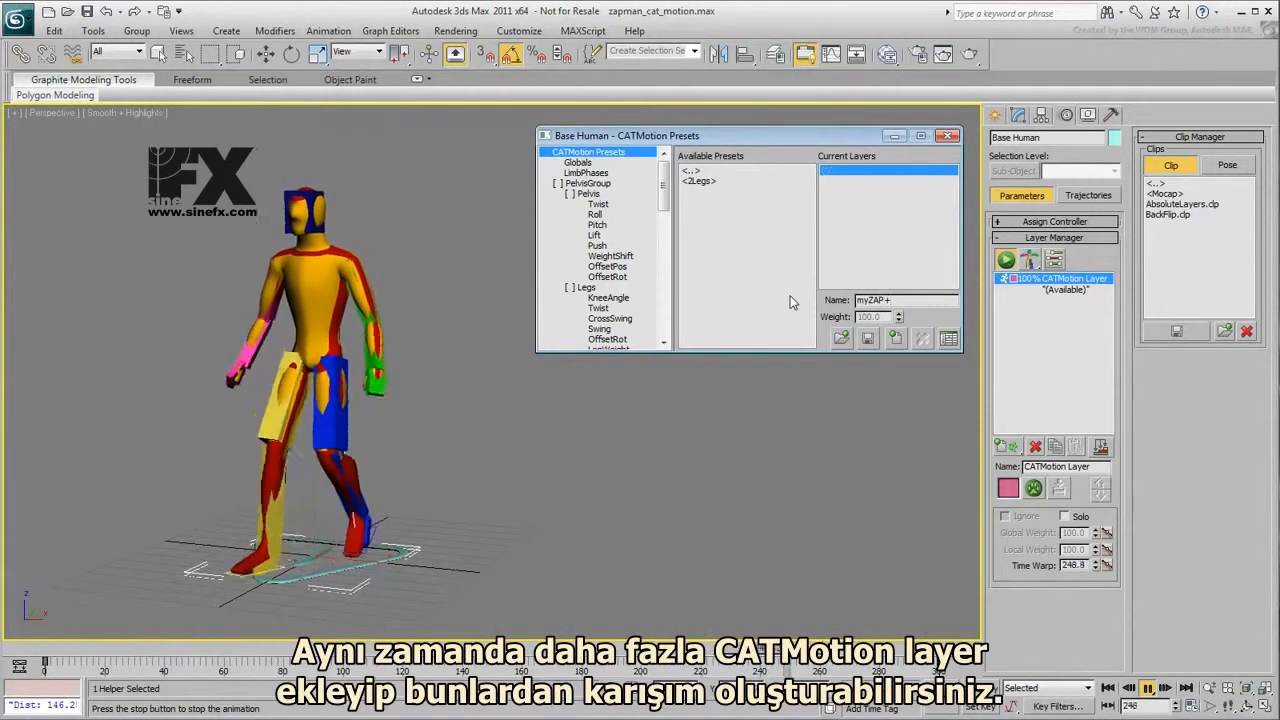
pyautogui.write('_Walk')
pyautogui.press('Return')
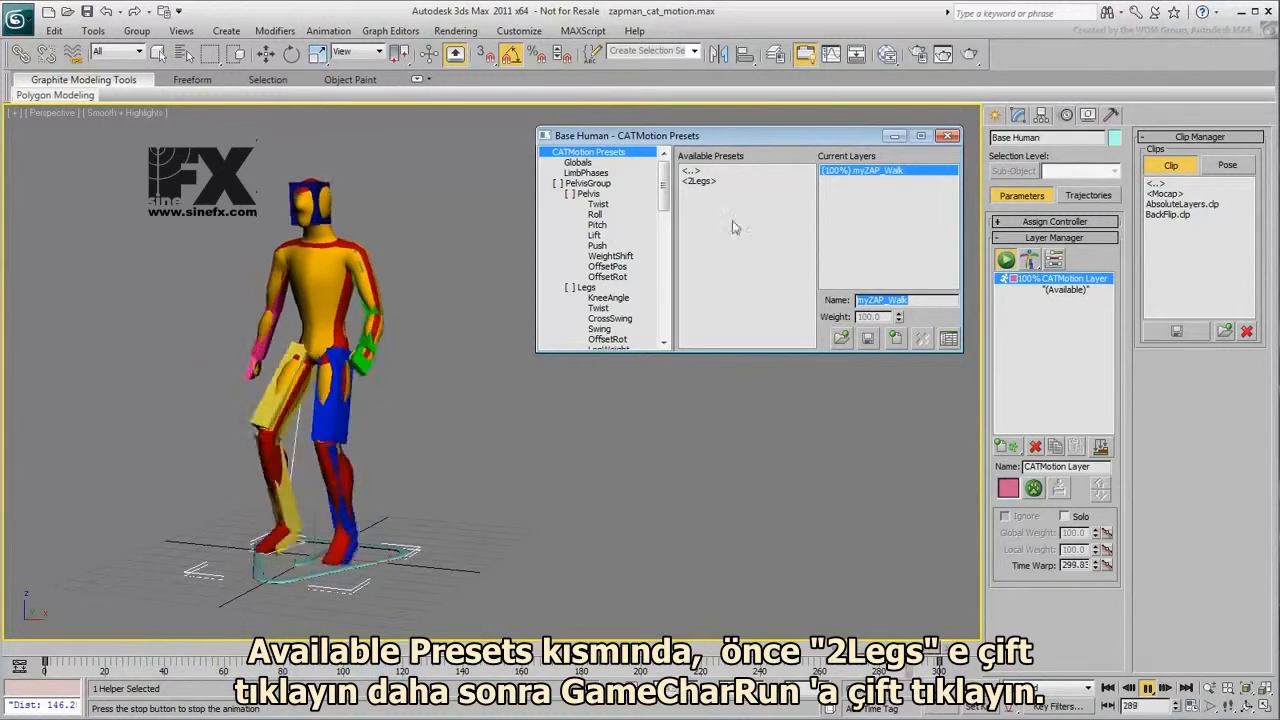
# - Load the GameCharRun preset from the 2Legs folder into a new CATMotion layer
pyautogui.doubleClick(698, 184)
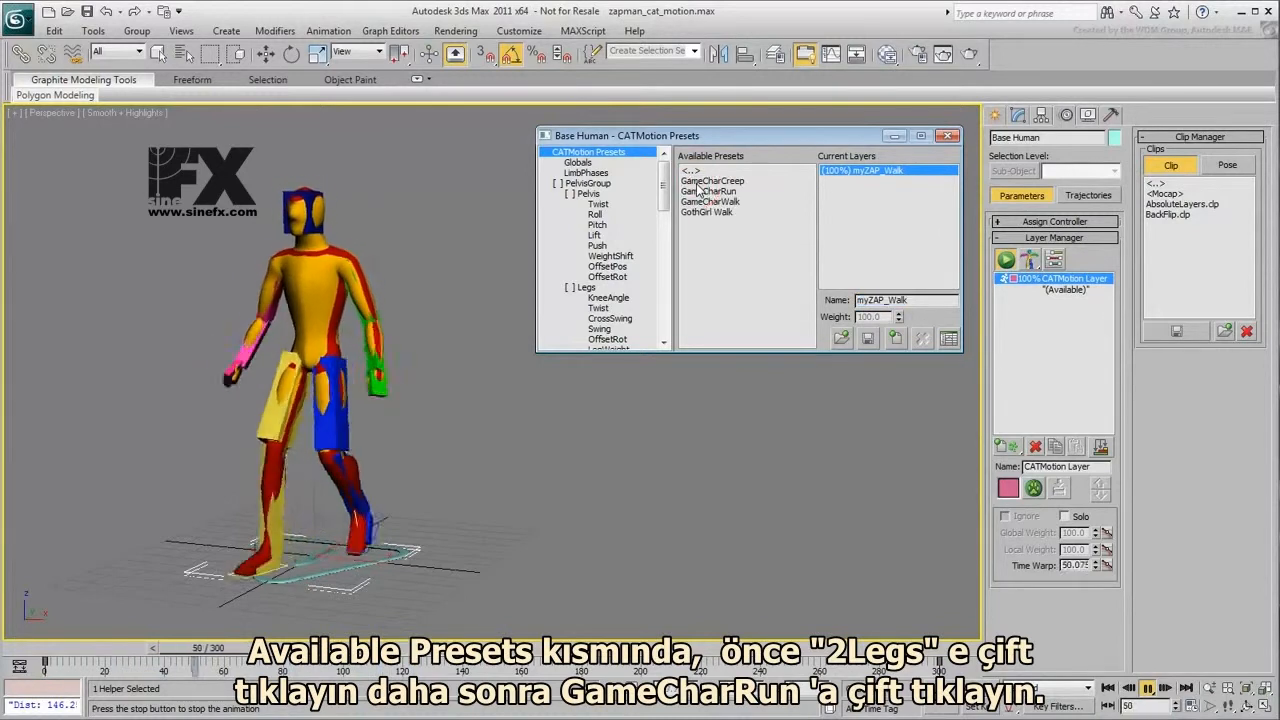
pyautogui.click(712, 191)
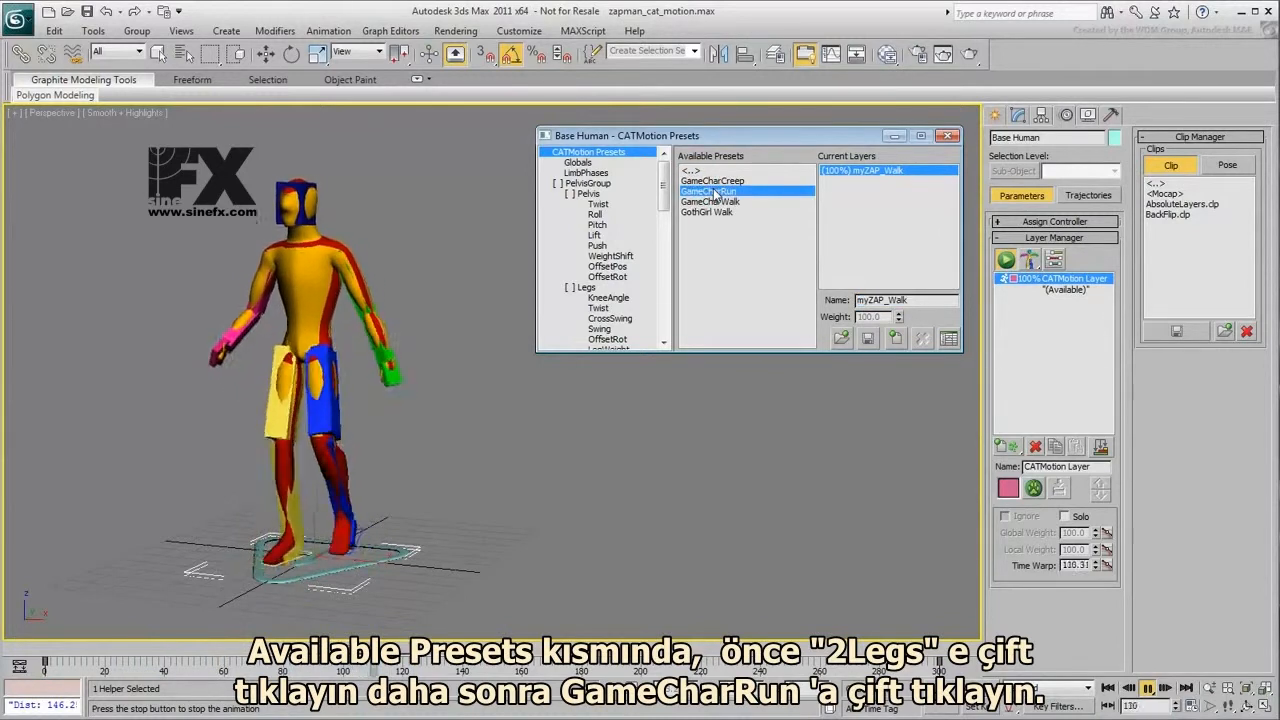
pyautogui.doubleClick(714, 192)
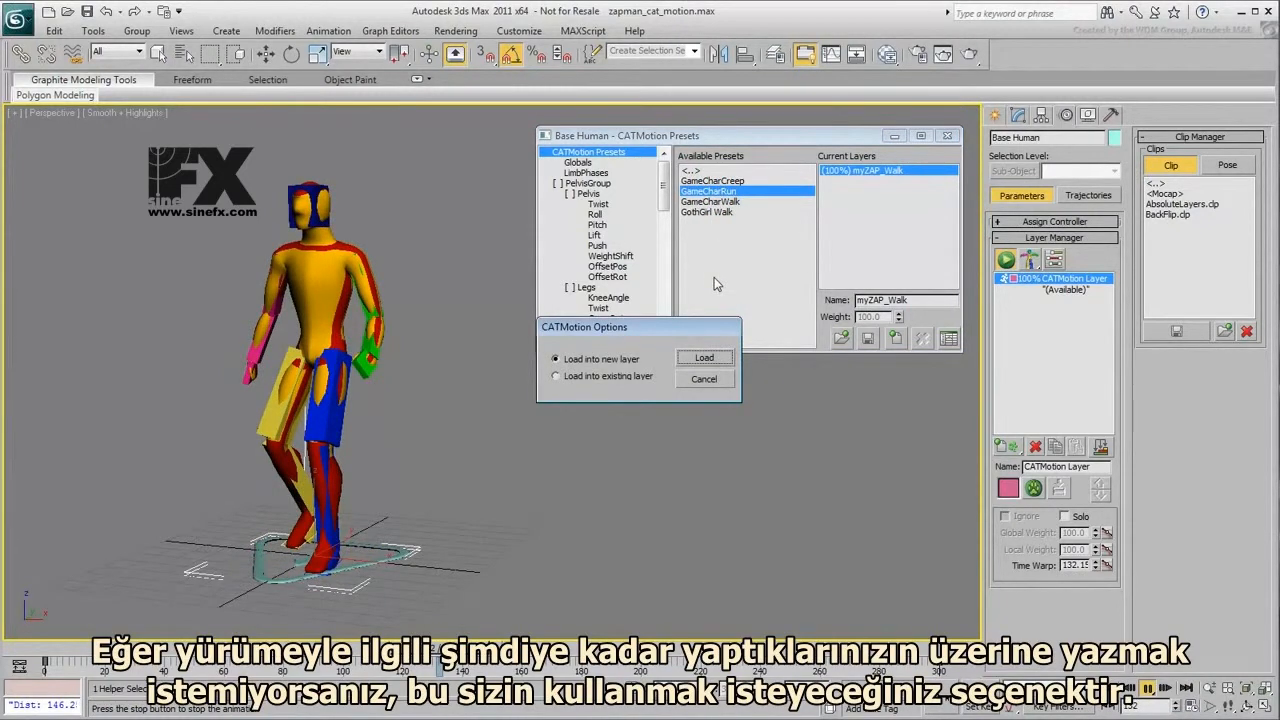
pyautogui.click(704, 357)
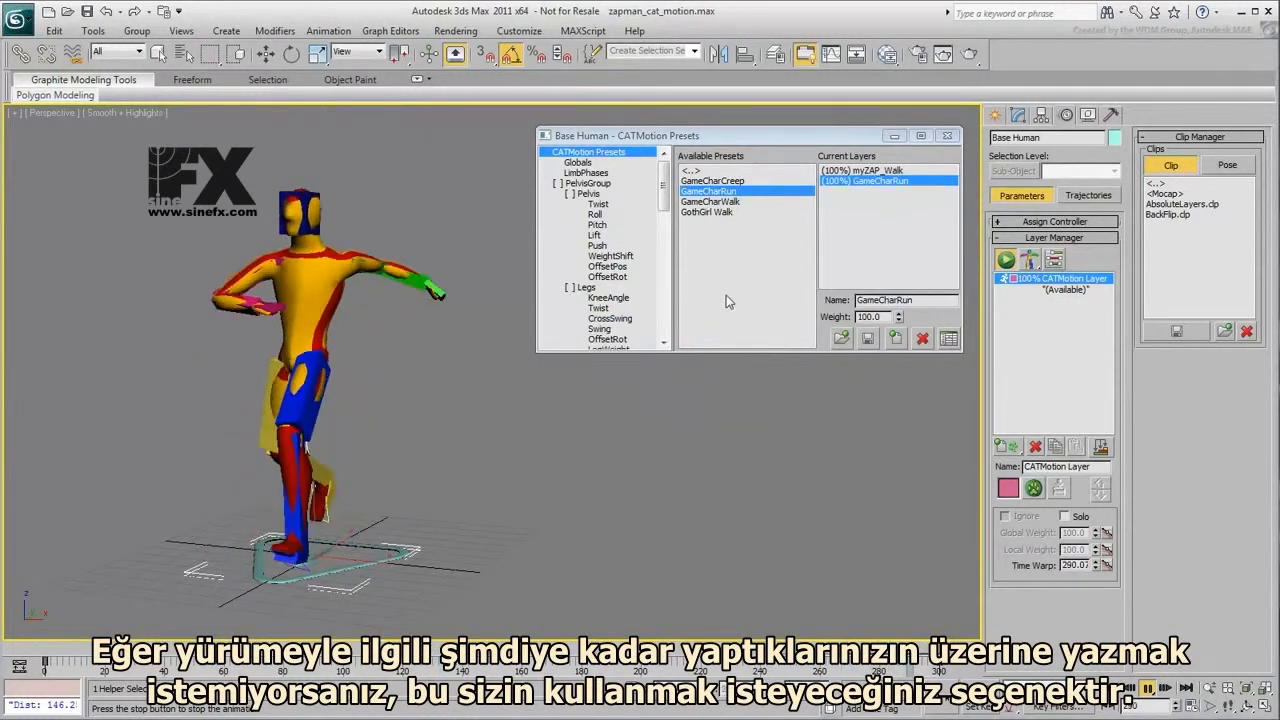
# - Rename the GameCharRun layer to myZap_Run
pyautogui.doubleClick(922, 300)
pyautogui.write('m')
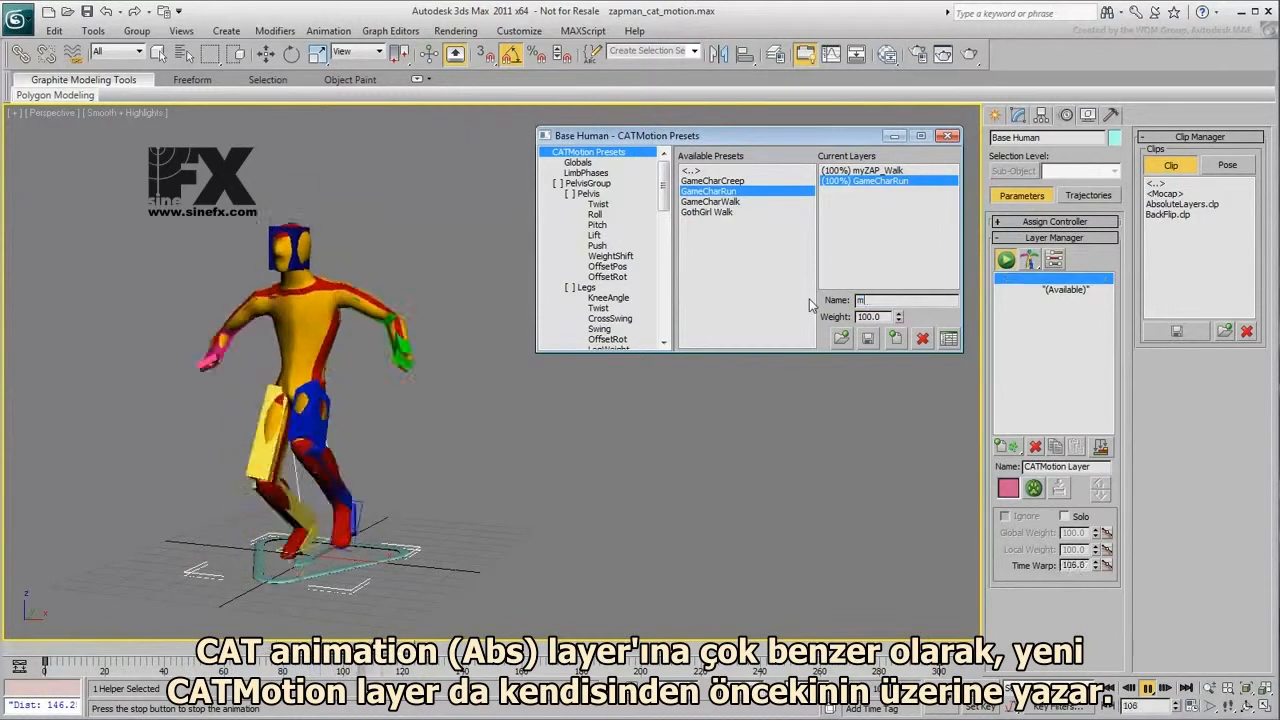
pyautogui.write('yZap_Ru')
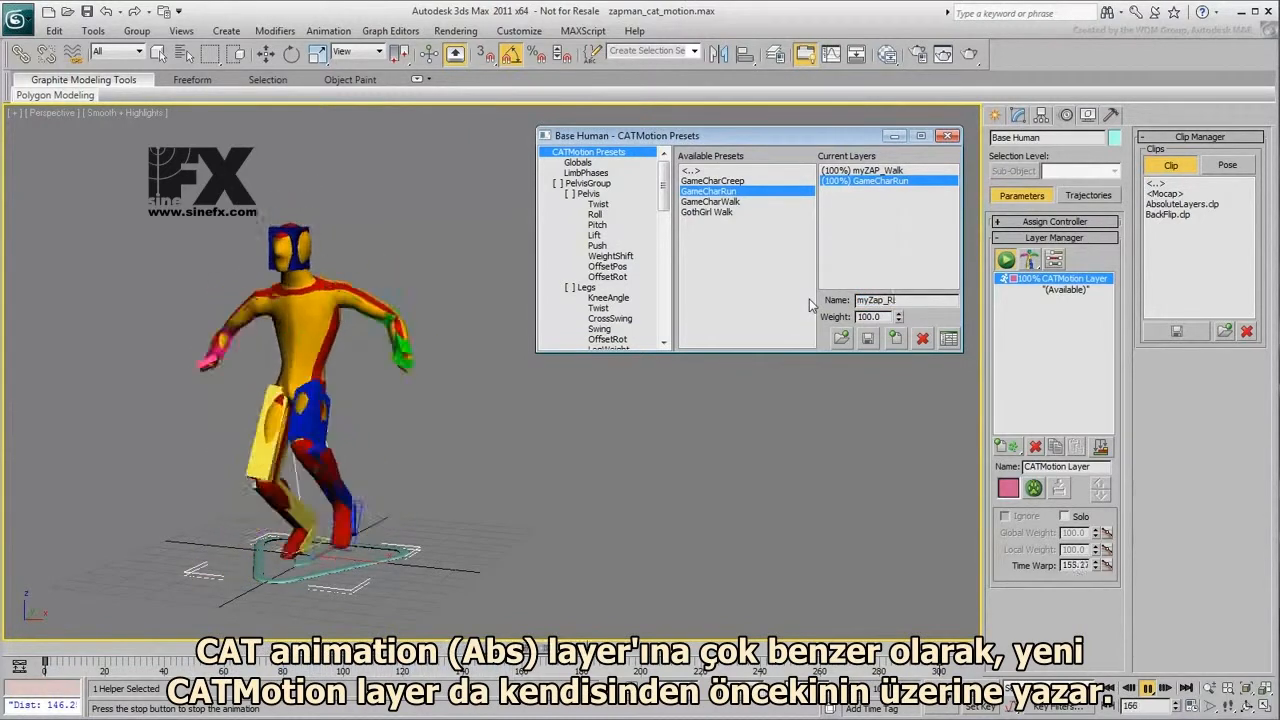
pyautogui.write('n')
pyautogui.press('Return')
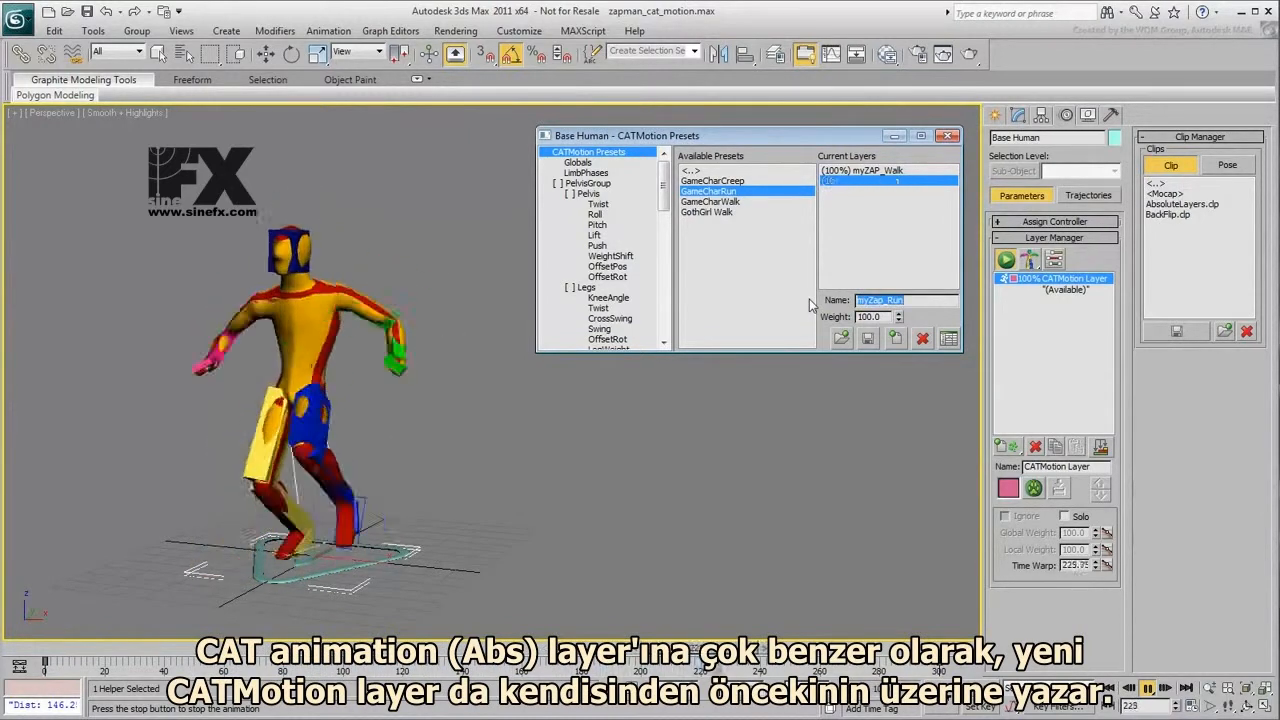
# - Try blending the walk and run by lowering the myZap_Run layer's weight to 0 and restoring it to 100
pyautogui.moveTo(899, 316); pyautogui.dragTo(909, 519)
pyautogui.moveTo(902, 591); pyautogui.dragTo(748, 310)
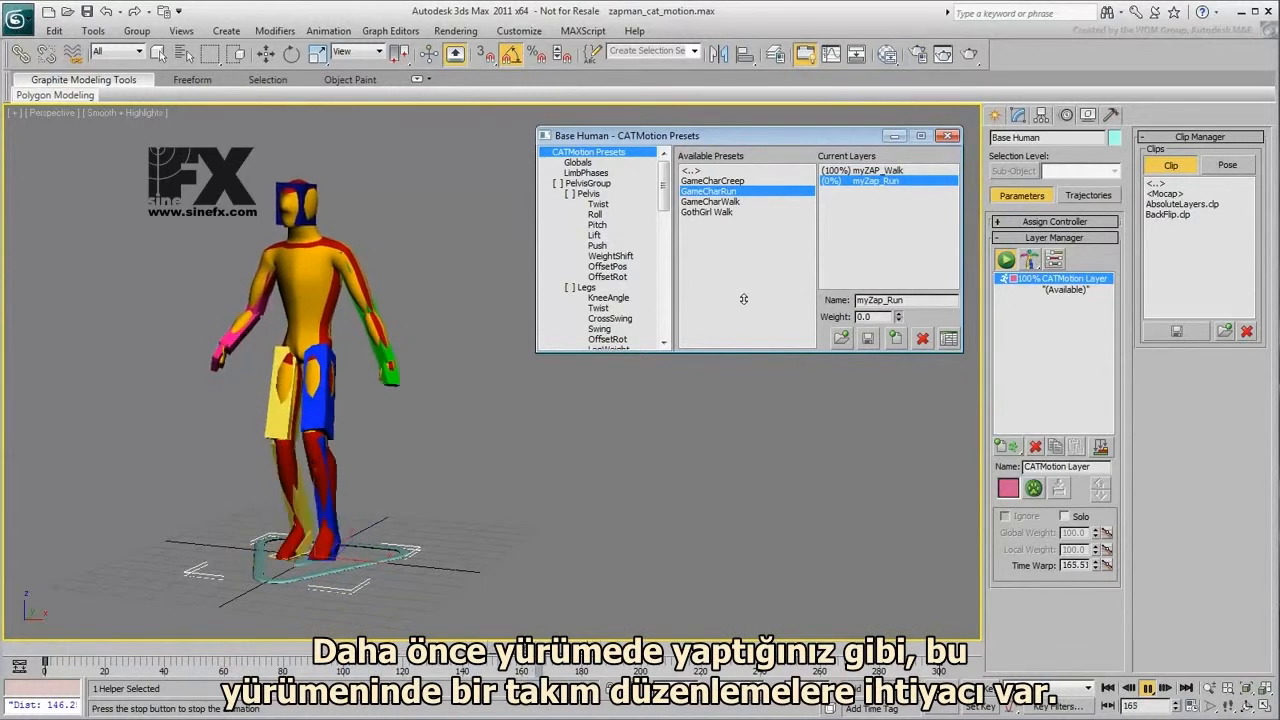
pyautogui.moveTo(777, 413); pyautogui.dragTo(783, 289)
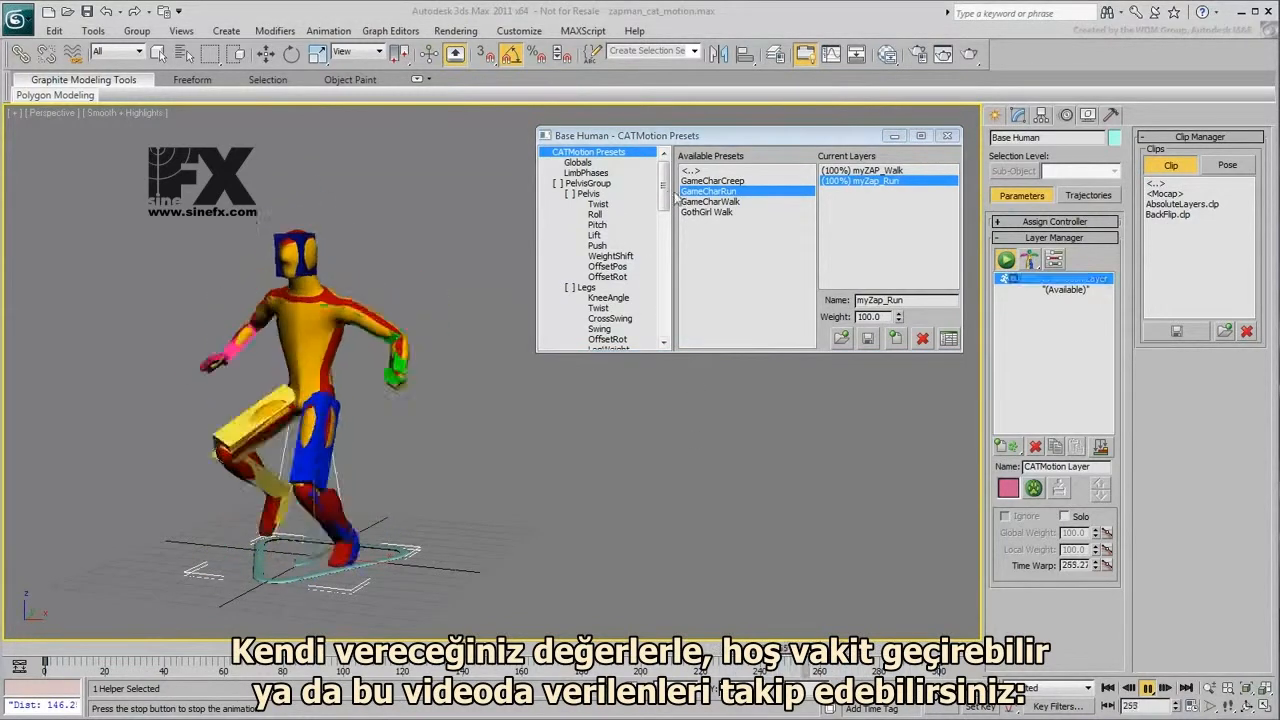
# - Set the run layer's Ribcage OffsetPos Y to about 10.5 and its Pelvis OffsetPos X to -5.5
pyautogui.moveTo(664, 193); pyautogui.dragTo(666, 289)
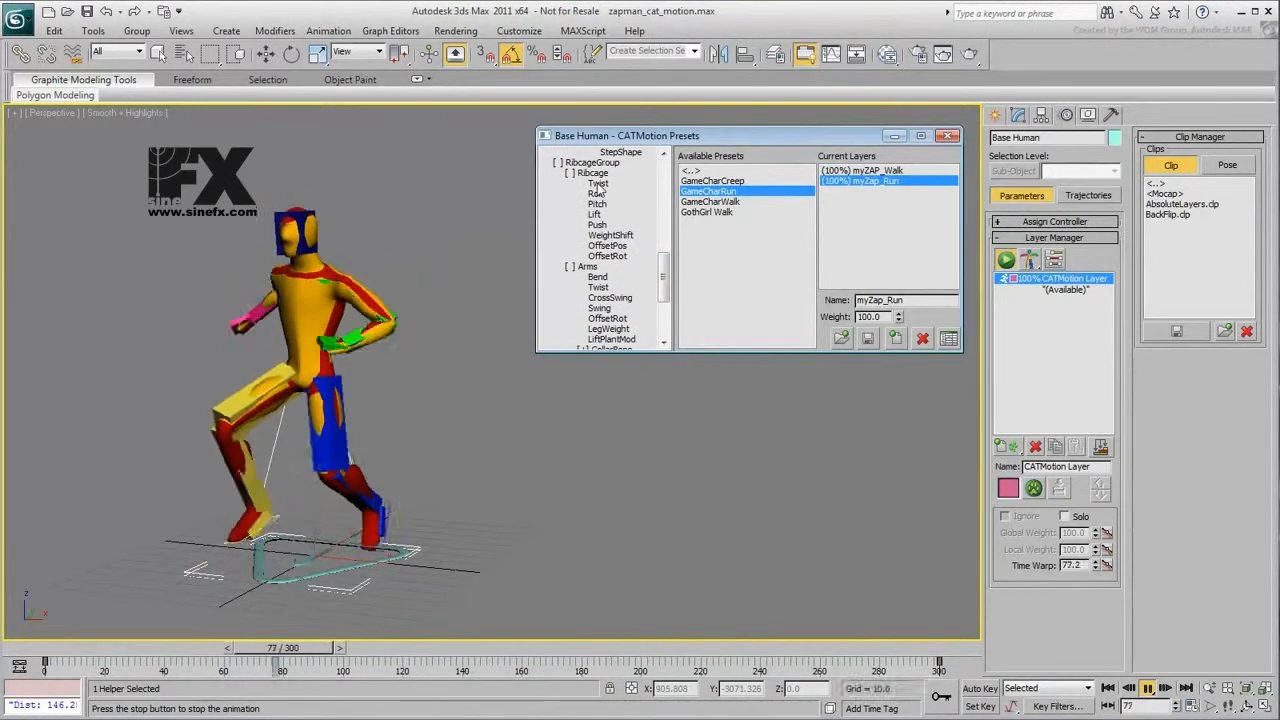
pyautogui.click(610, 246)
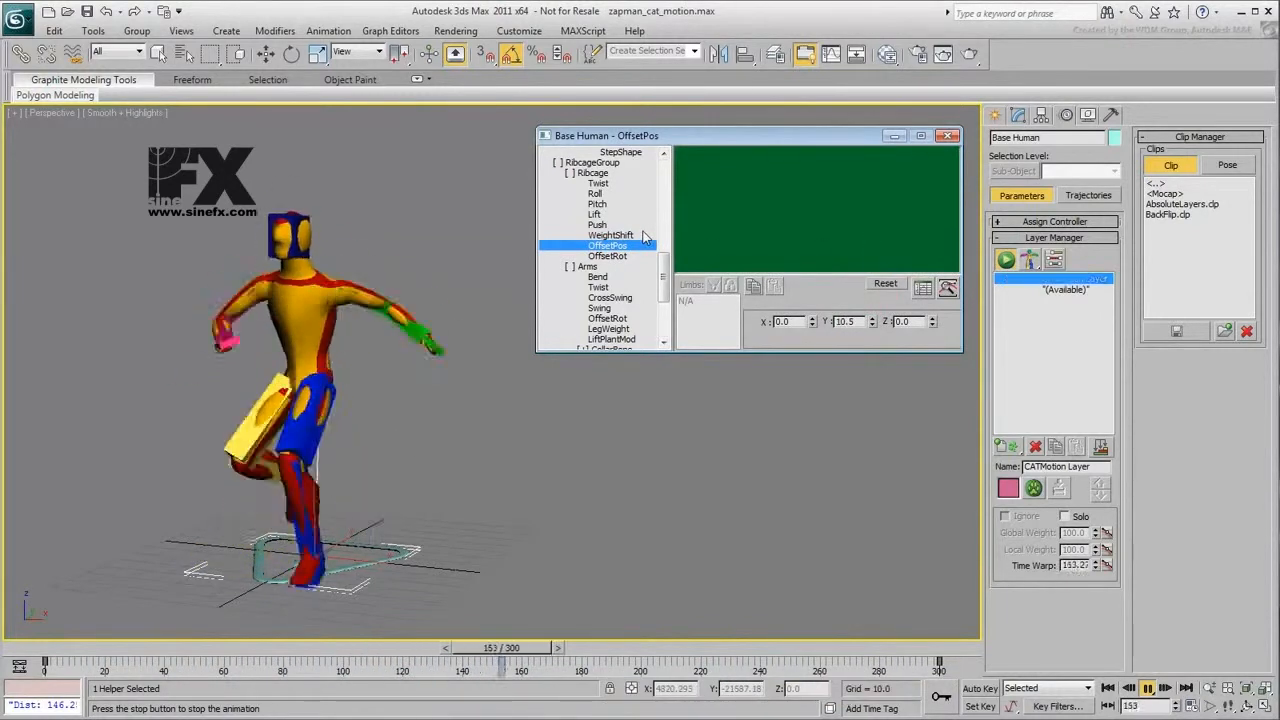
pyautogui.moveTo(663, 277); pyautogui.dragTo(665, 172)
pyautogui.click(619, 267)
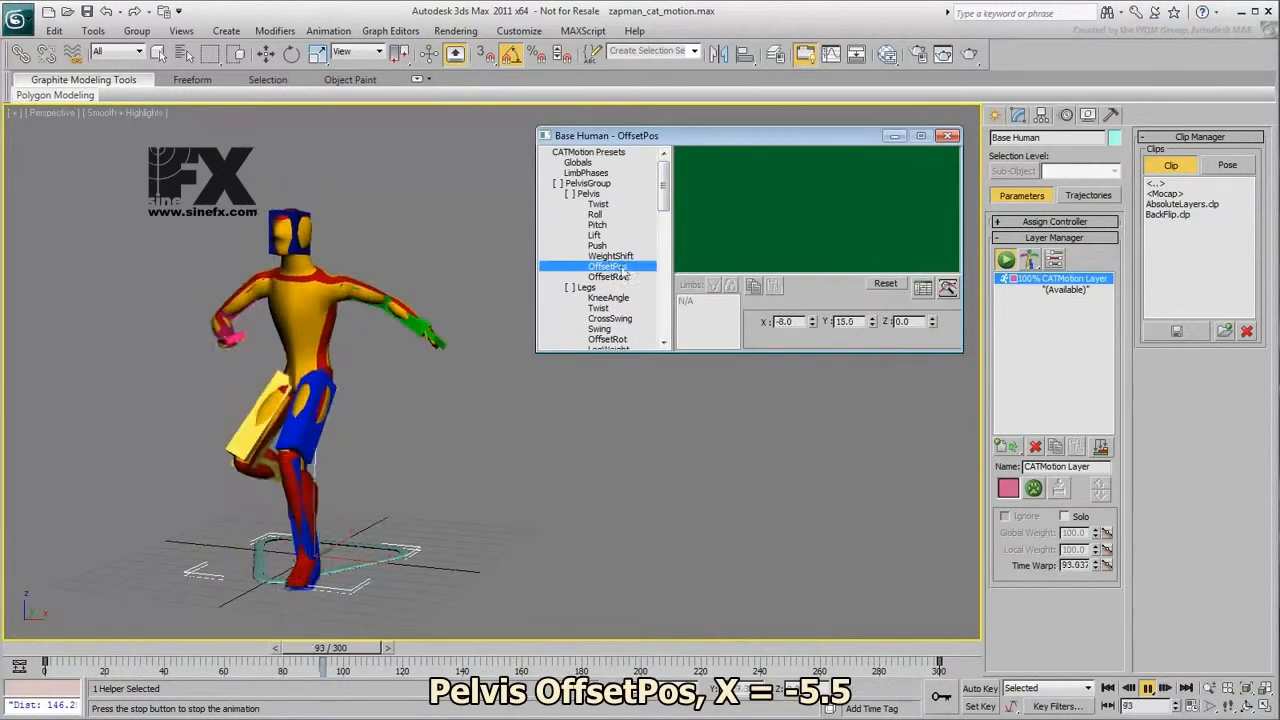
pyautogui.moveTo(816, 310); pyautogui.dragTo(814, 304)
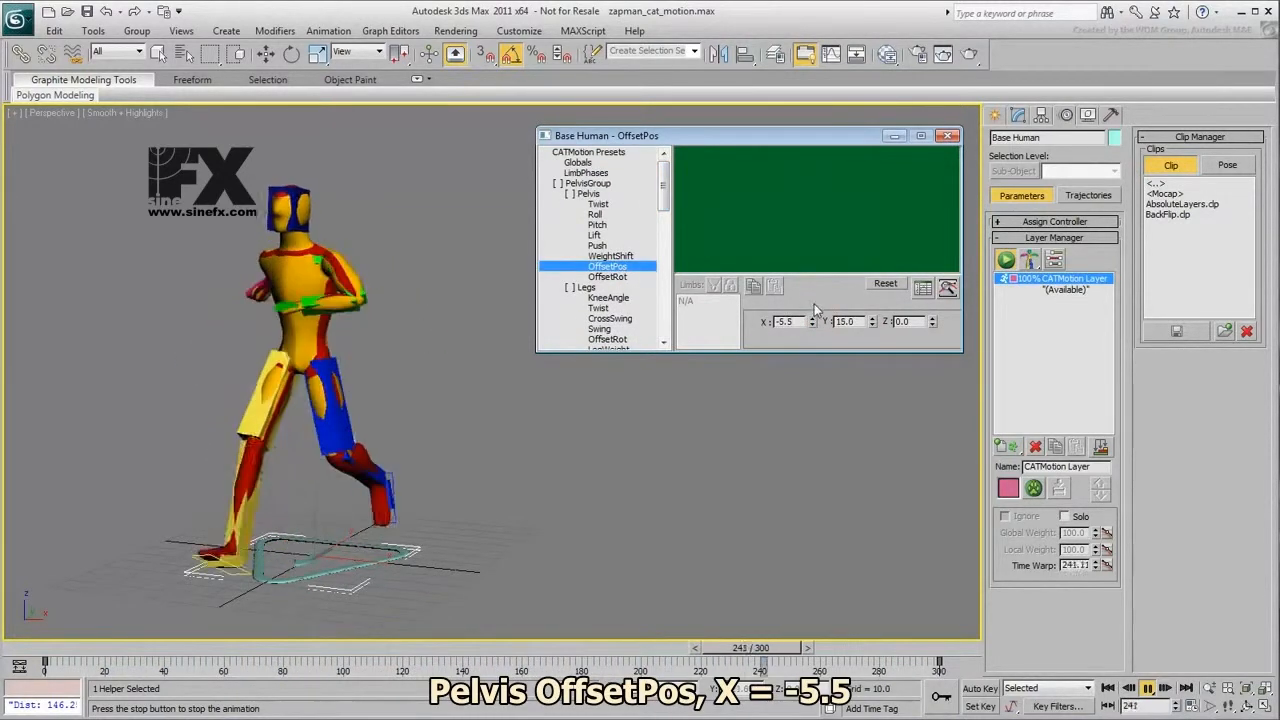
# - Scale the pelvis's Lift curve down to about 70 percent and its Twist and Roll curves down to about half
pyautogui.click(598, 236)
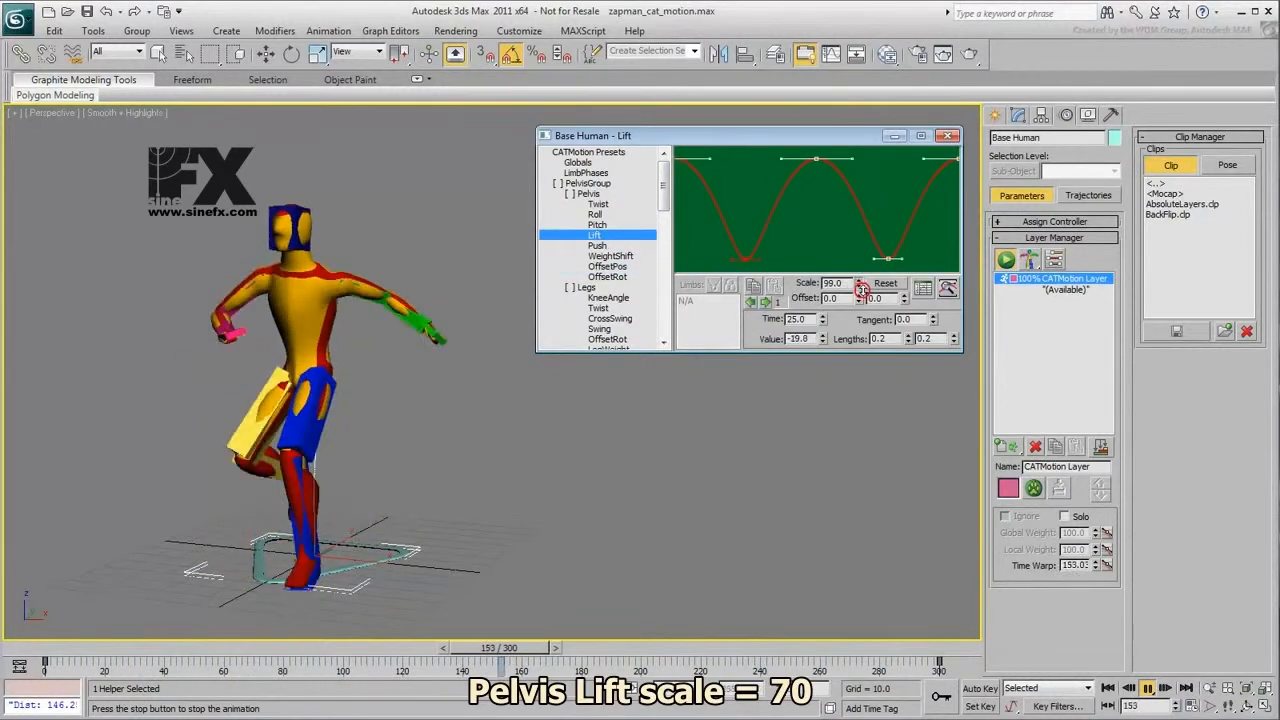
pyautogui.moveTo(863, 336); pyautogui.dragTo(873, 518)
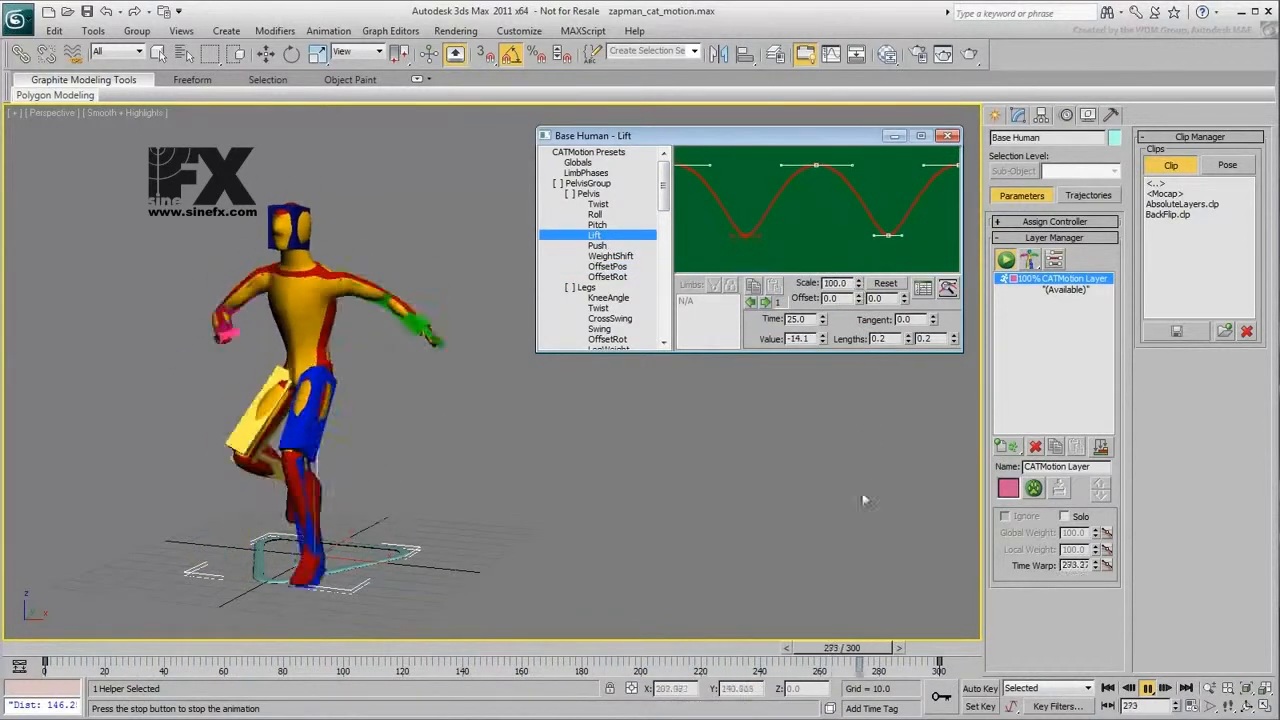
pyautogui.click(598, 204)
pyautogui.moveTo(858, 283); pyautogui.dragTo(869, 670)
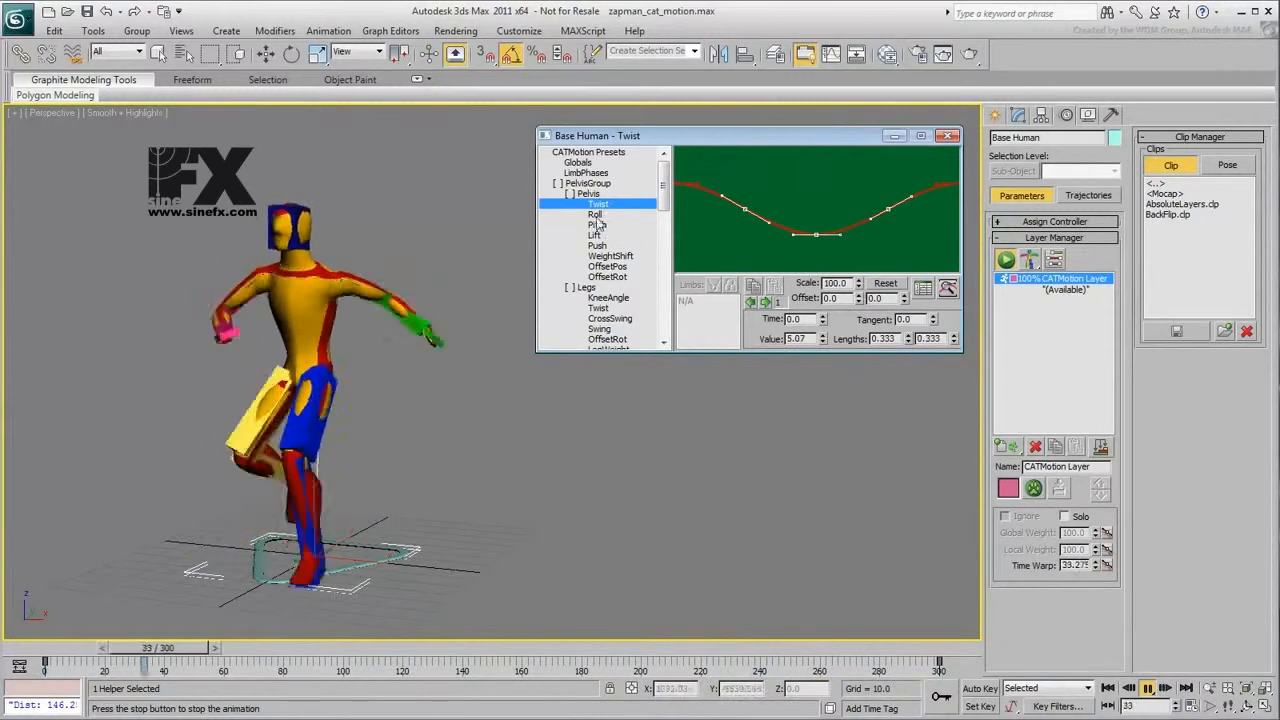
pyautogui.click(596, 215)
pyautogui.moveTo(858, 283); pyautogui.dragTo(876, 672)
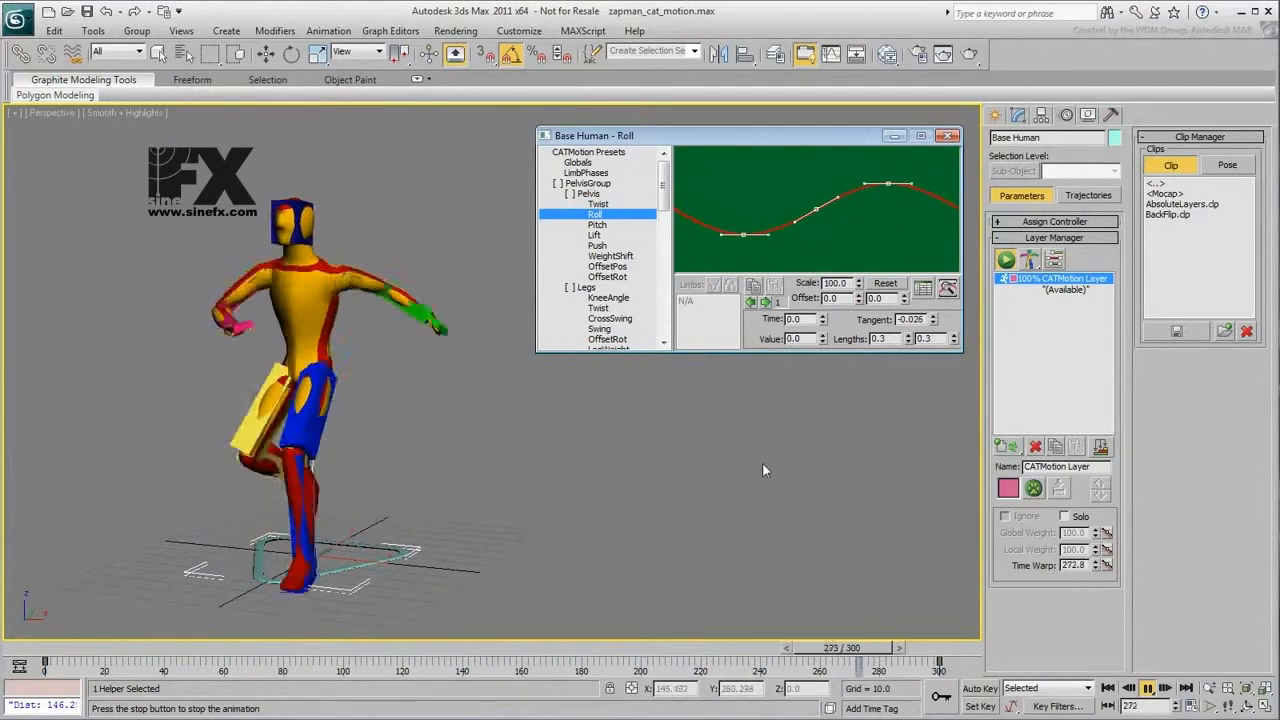
# - Lower the running character's arms by setting the Arms OffsetRot Y value to about 29.7
pyautogui.moveTo(663, 176); pyautogui.dragTo(676, 304)
pyautogui.click(607, 266)
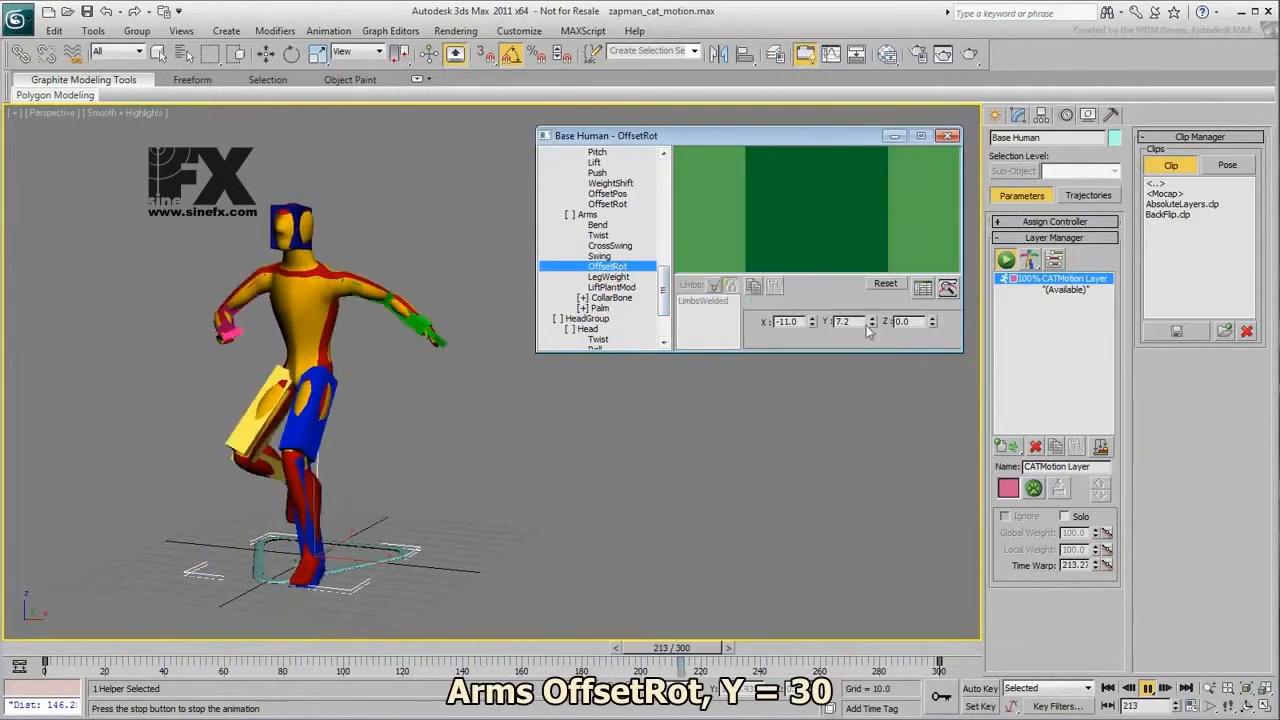
pyautogui.moveTo(873, 324); pyautogui.dragTo(874, 147)
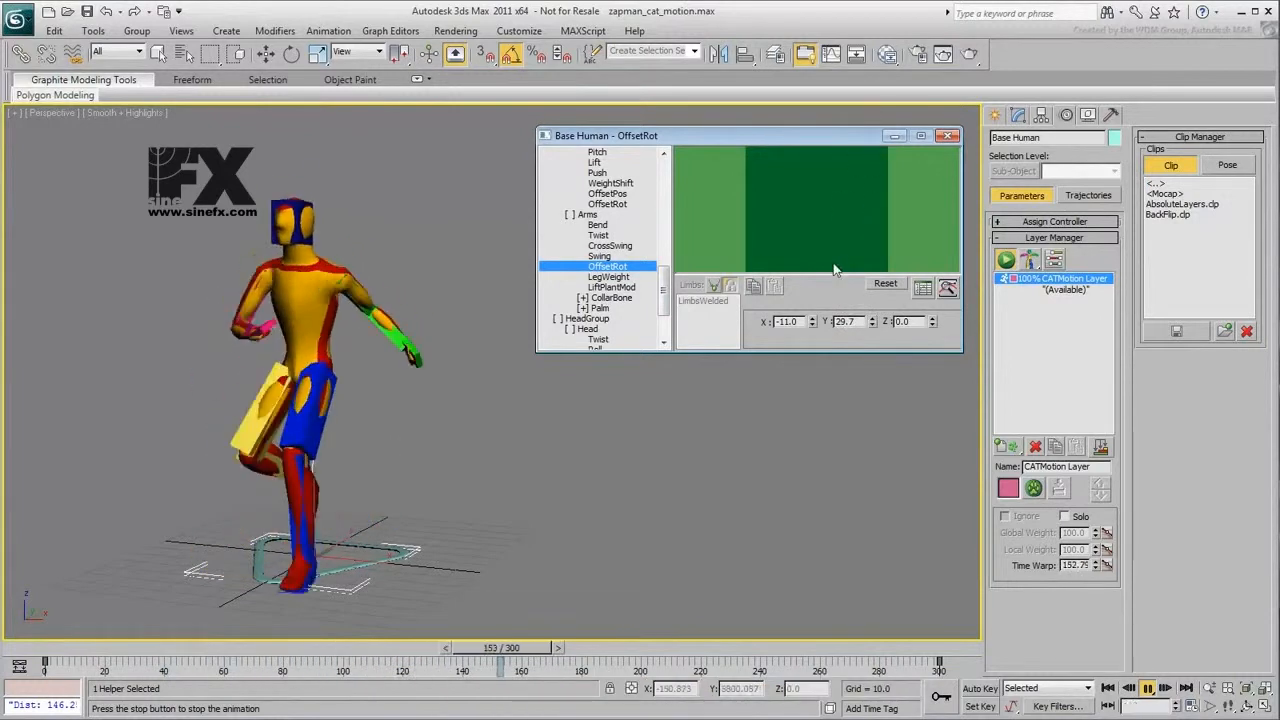
# - Scale the arms' Swing curve down to about 50 percent and flatten their Twist curve to 0
pyautogui.click(599, 256)
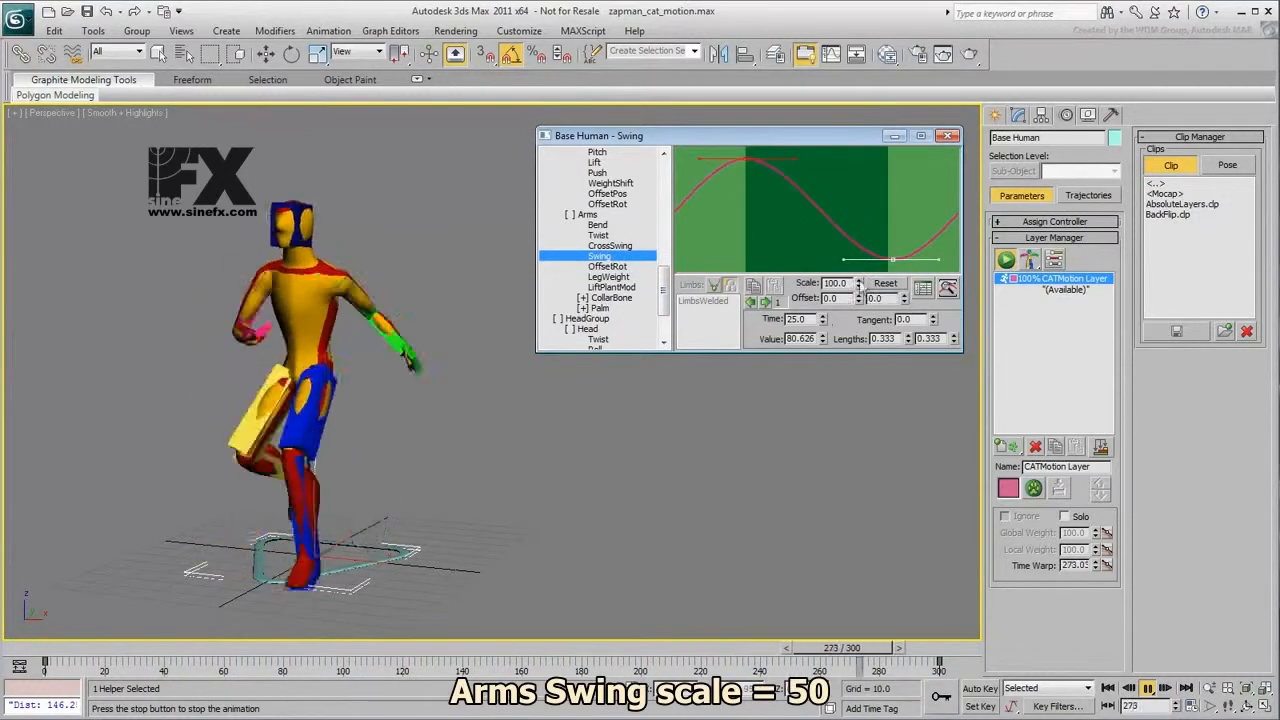
pyautogui.moveTo(876, 521); pyautogui.dragTo(889, 655)
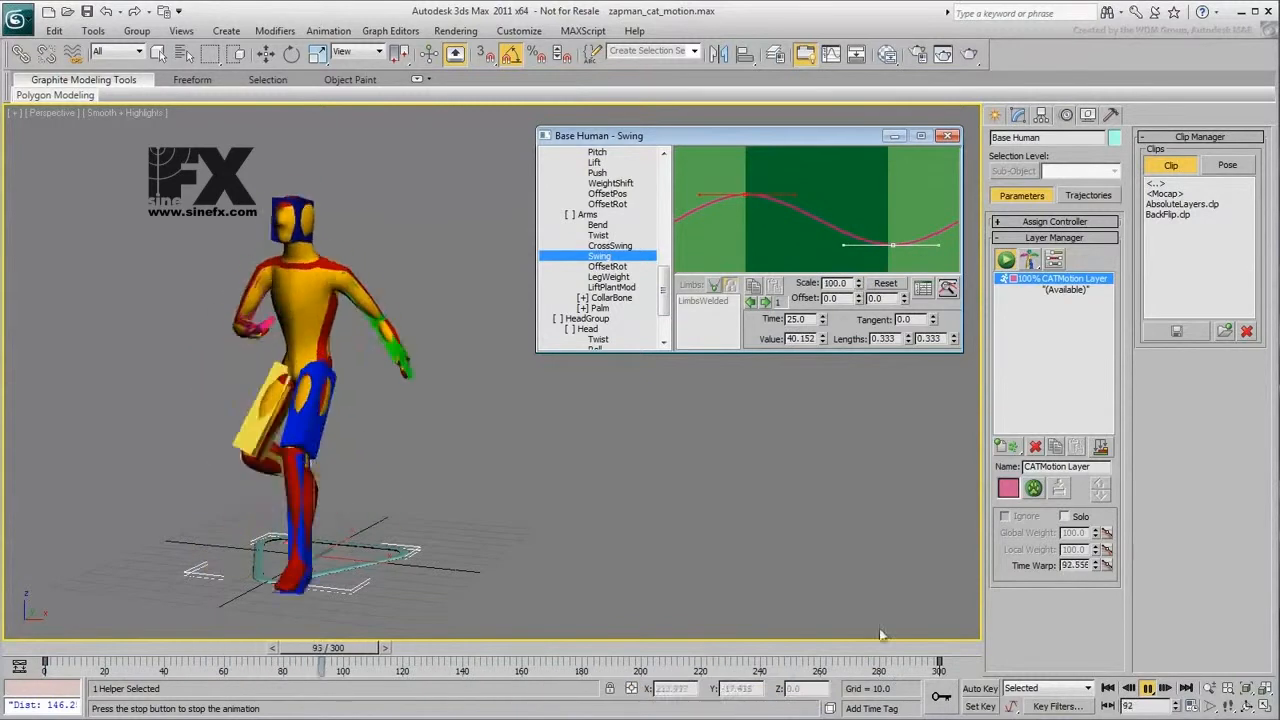
pyautogui.click(598, 235)
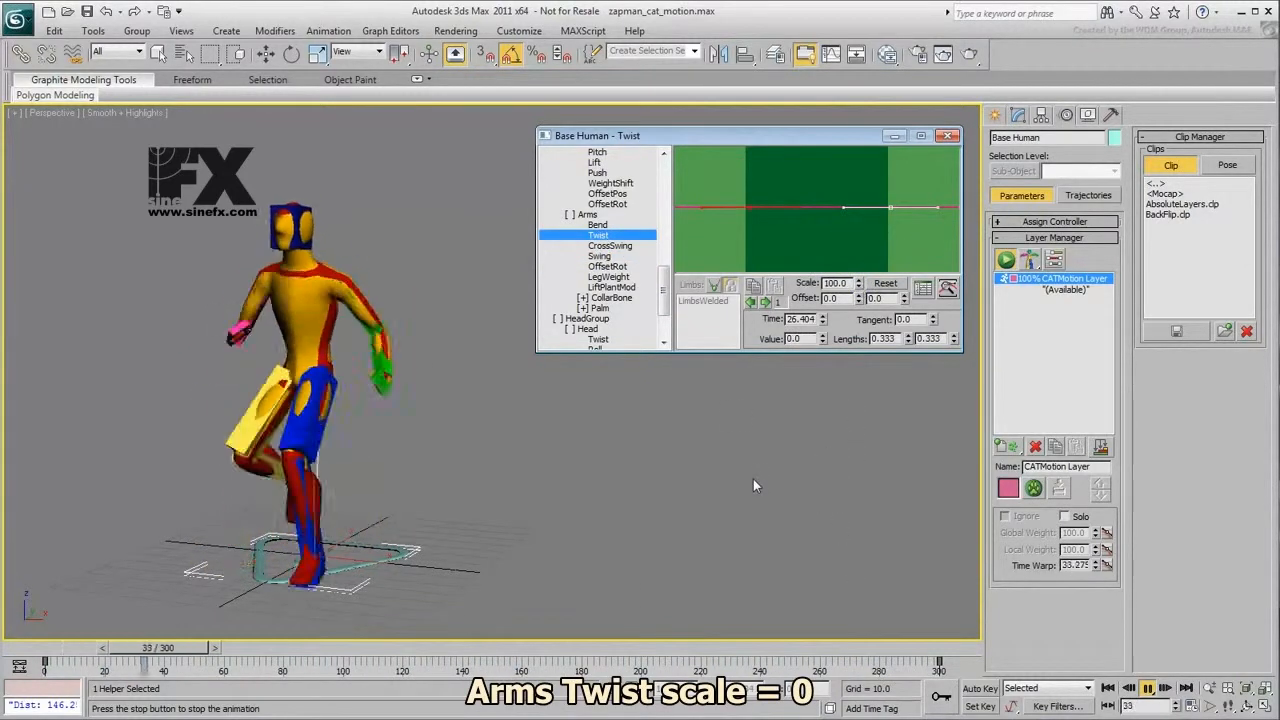
# - Set the FootPlatform OffsetPos Z value to about -20.3 and the Legs OffsetRot Y value to about 10.1
pyautogui.moveTo(666, 287); pyautogui.dragTo(676, 230)
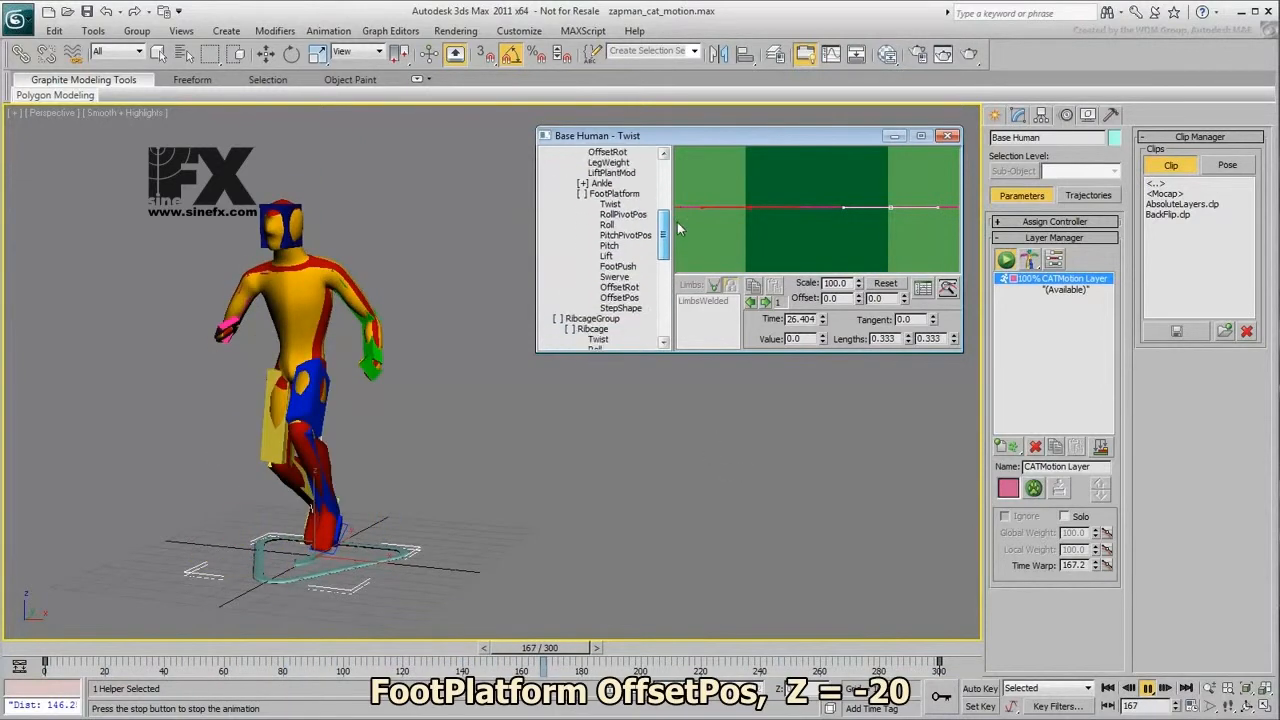
pyautogui.click(622, 298)
pyautogui.moveTo(929, 321); pyautogui.dragTo(937, 392)
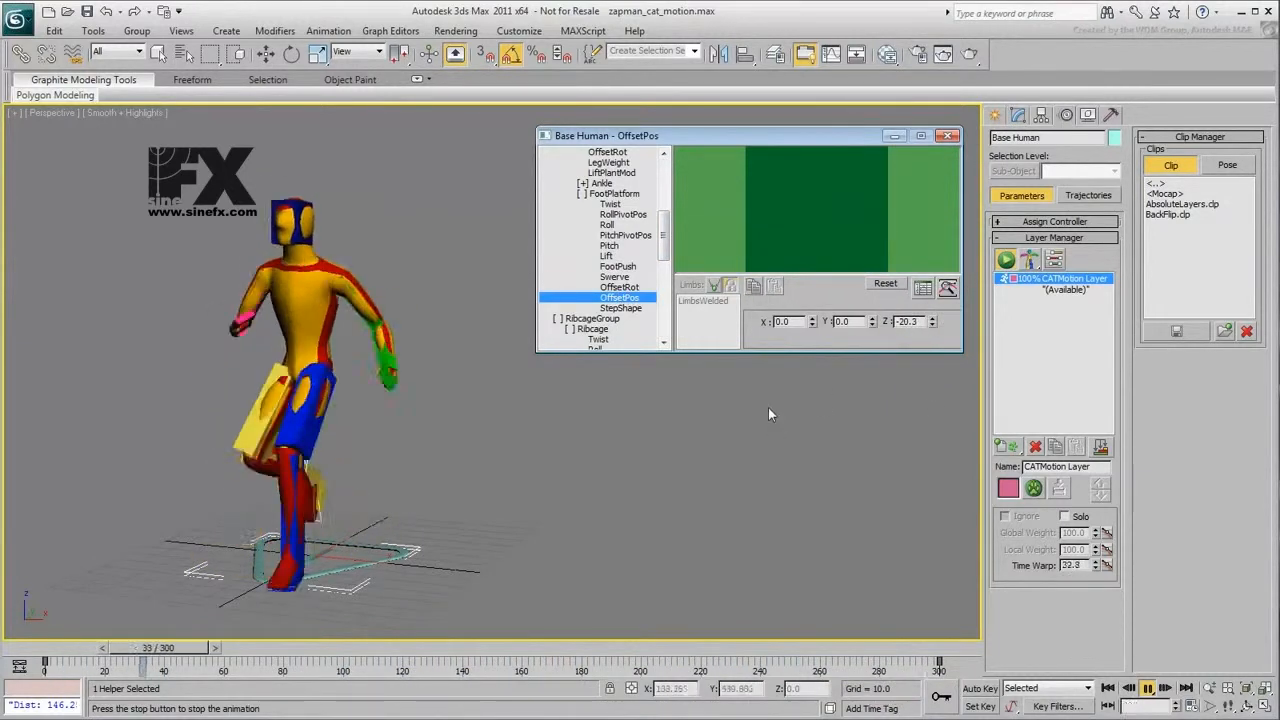
pyautogui.moveTo(672, 260); pyautogui.dragTo(672, 235)
pyautogui.click(607, 245)
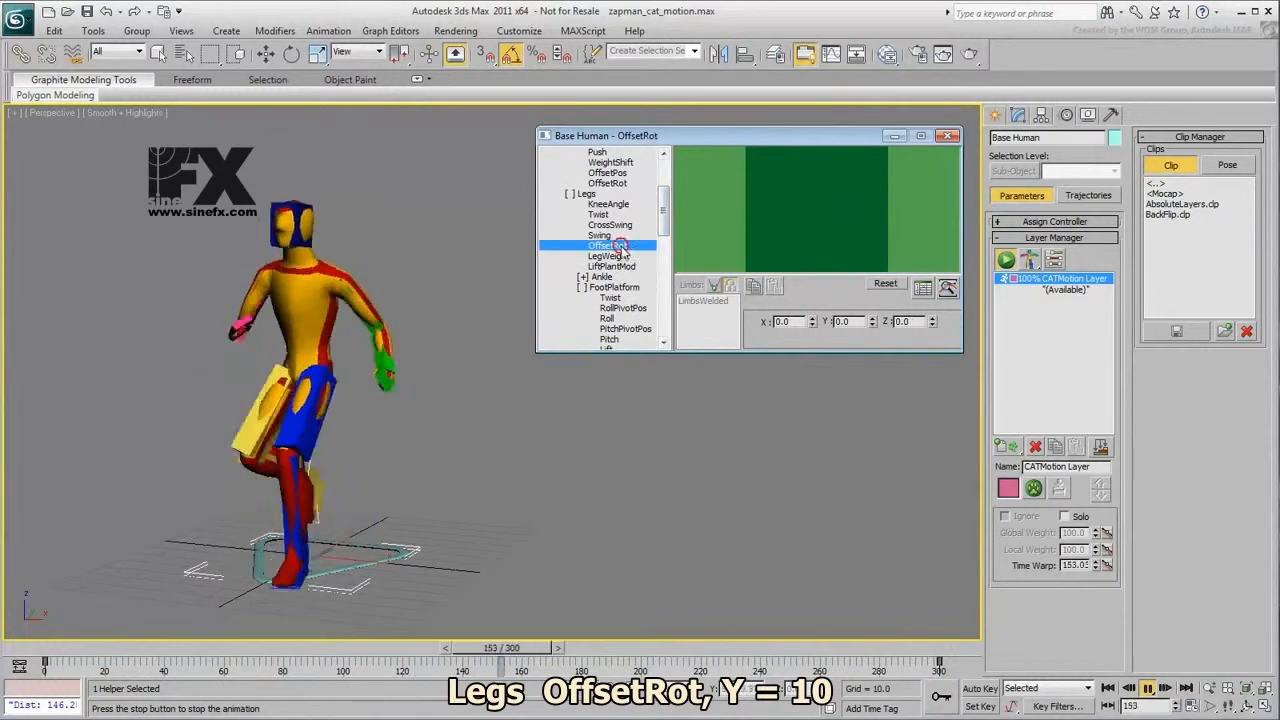
pyautogui.moveTo(871, 318); pyautogui.dragTo(869, 238)
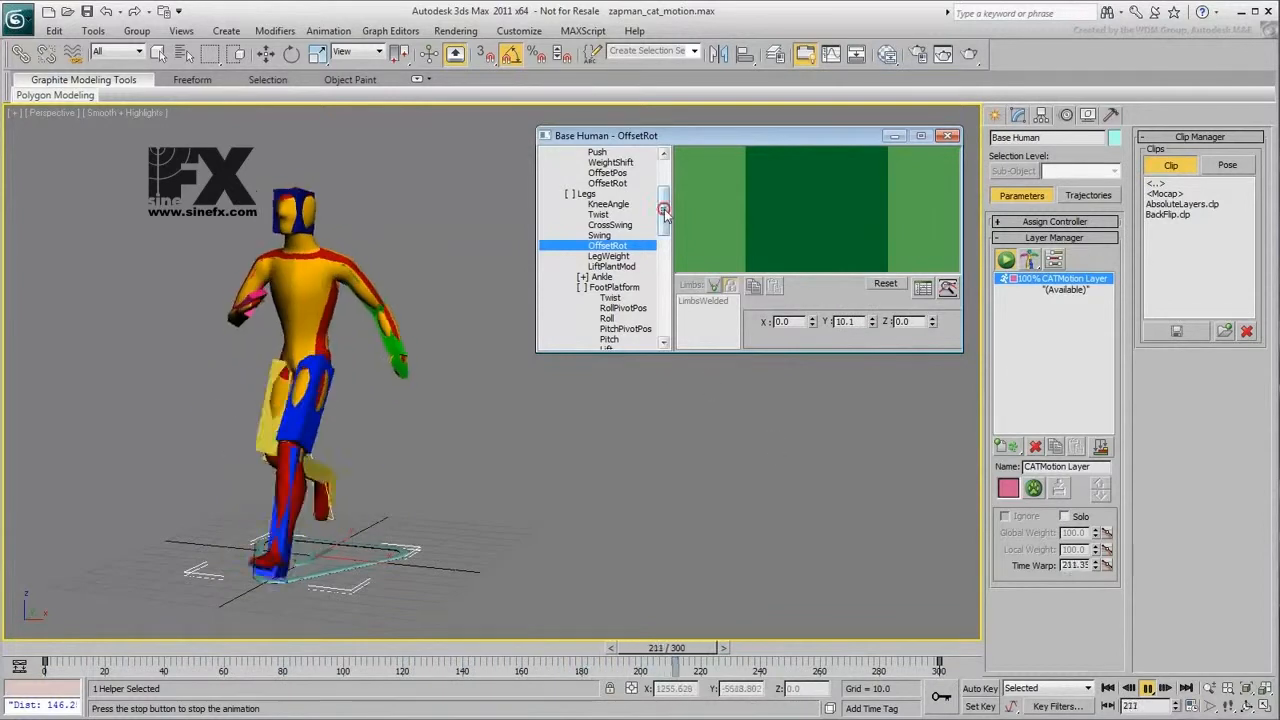
# - Scale down the head's Roll curve to about 50 percent along with its Pitch curve, and set Head OffsetRot Z to about 14.3
pyautogui.moveTo(663, 200); pyautogui.dragTo(664, 327)
pyautogui.click(595, 276)
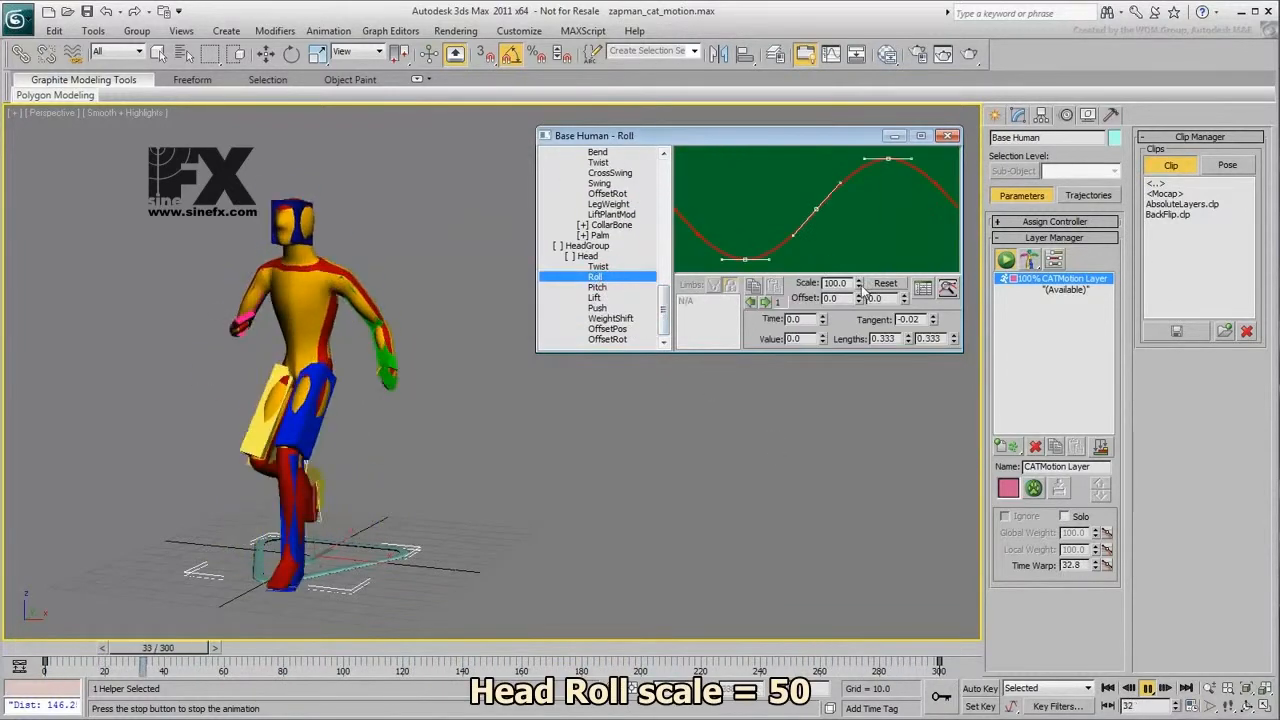
pyautogui.moveTo(864, 395); pyautogui.dragTo(880, 618)
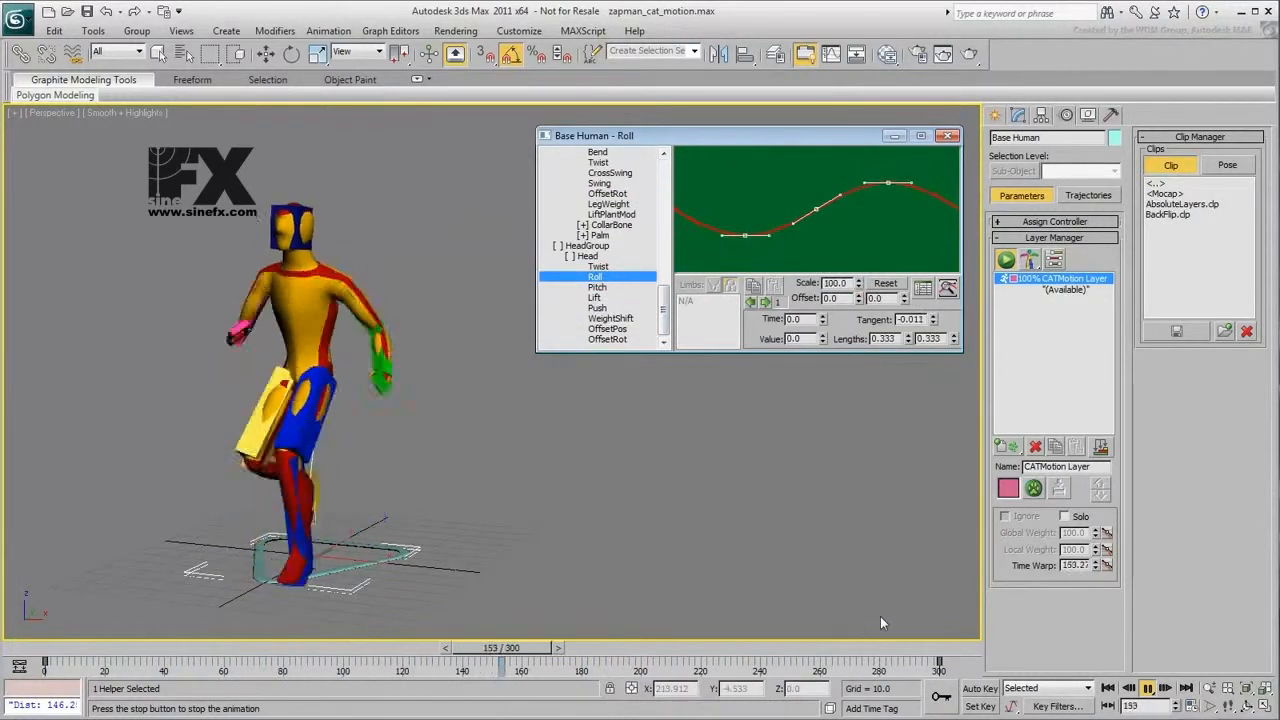
pyautogui.click(598, 287)
pyautogui.moveTo(859, 285); pyautogui.dragTo(860, 700)
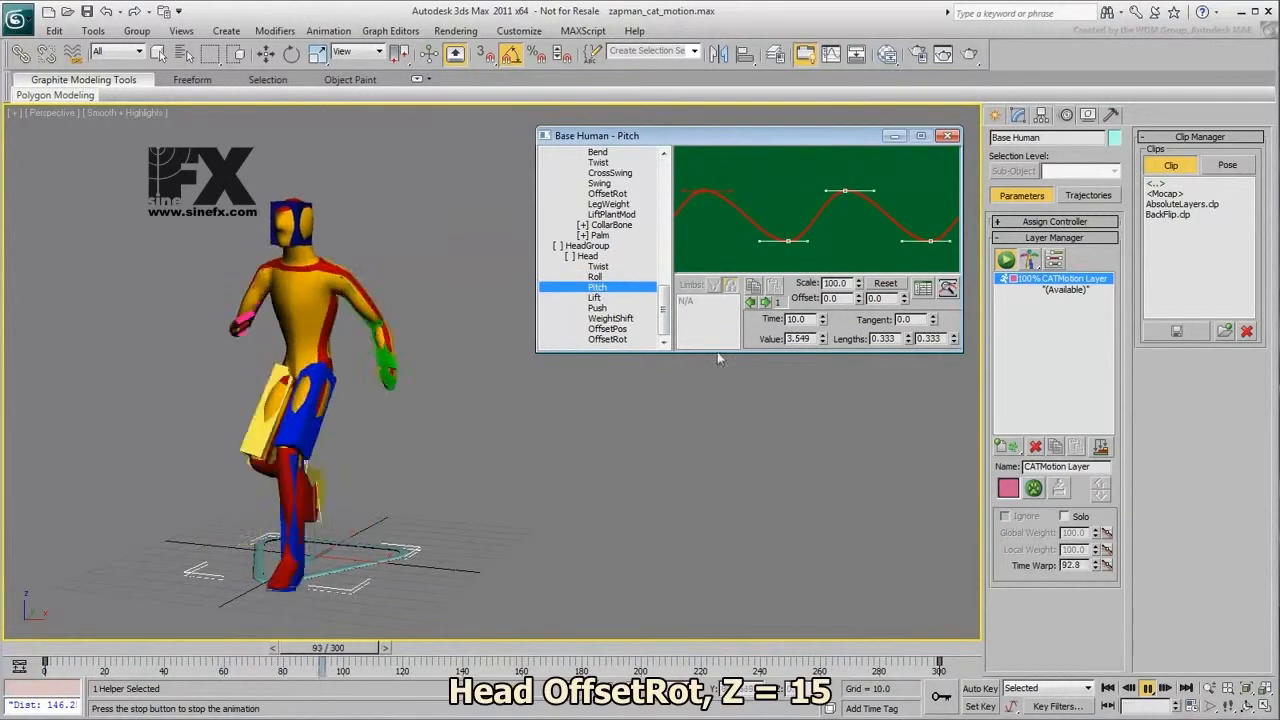
pyautogui.click(607, 339)
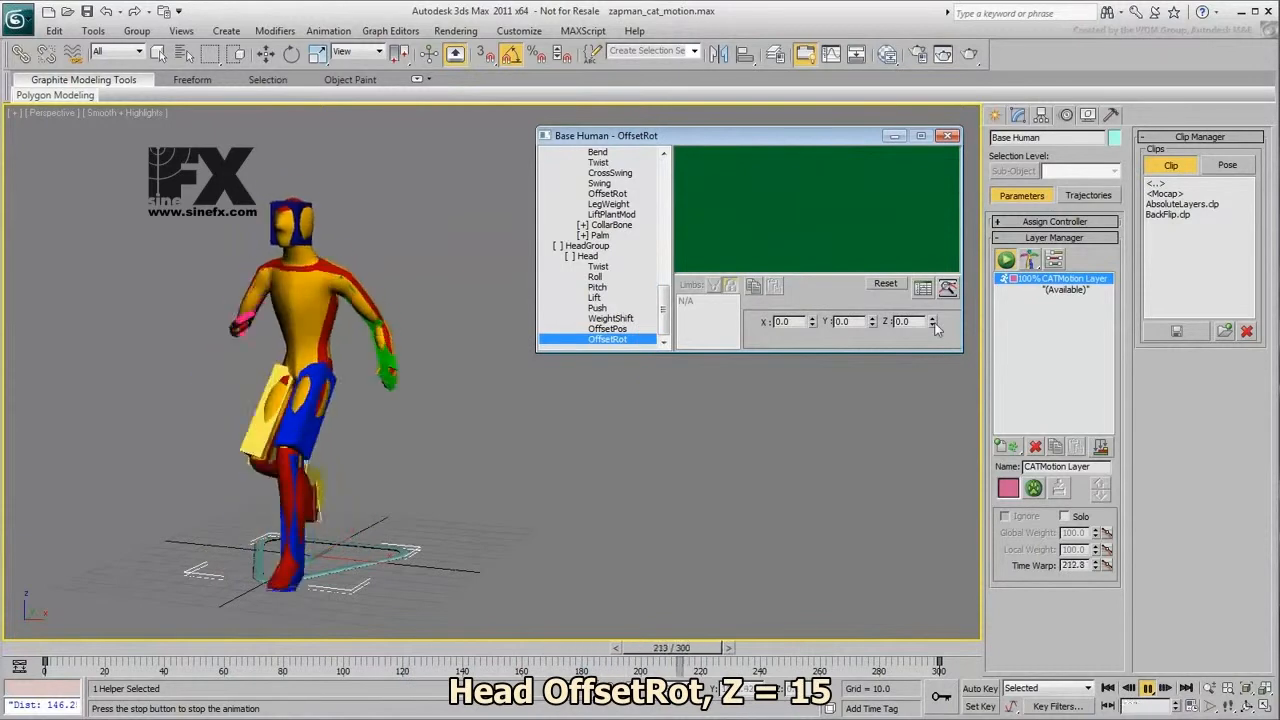
pyautogui.moveTo(934, 310); pyautogui.dragTo(934, 205)
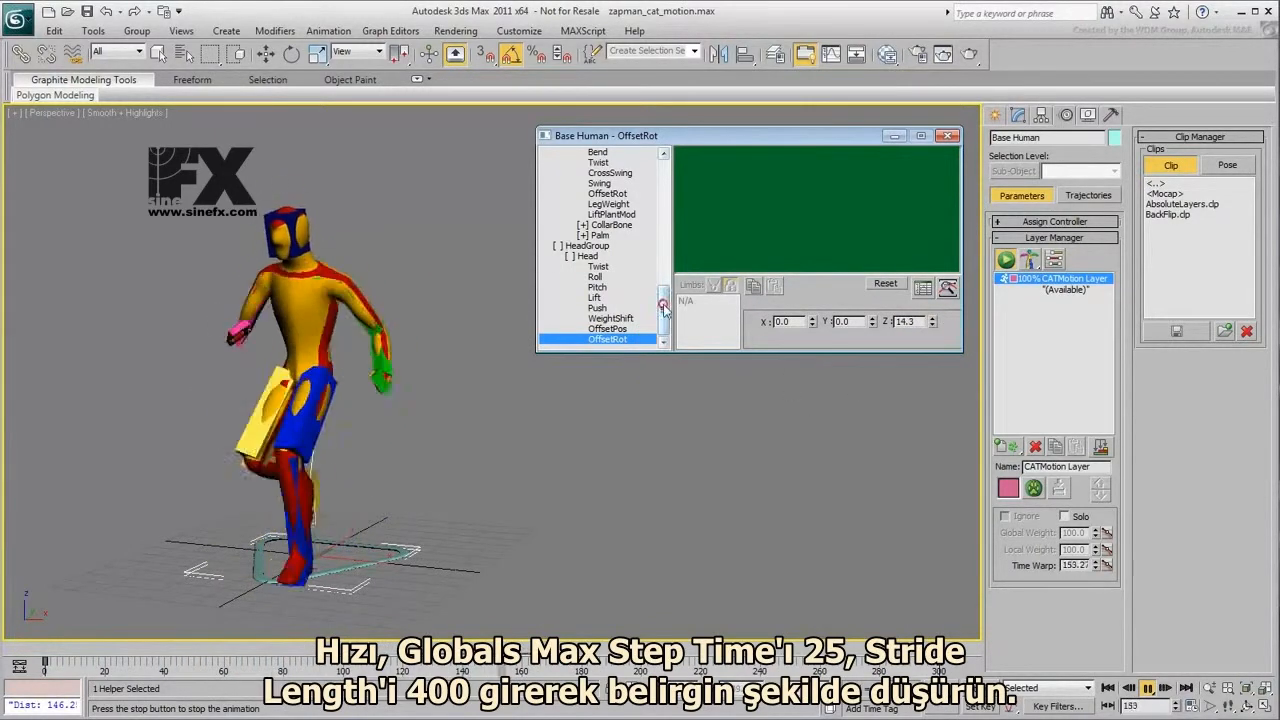
# - Set the run layer's global Max Step Time to 25 and Max Stride Length to 400
pyautogui.moveTo(663, 310); pyautogui.dragTo(663, 180)
pyautogui.click(600, 162)
pyautogui.doubleClick(785, 203)
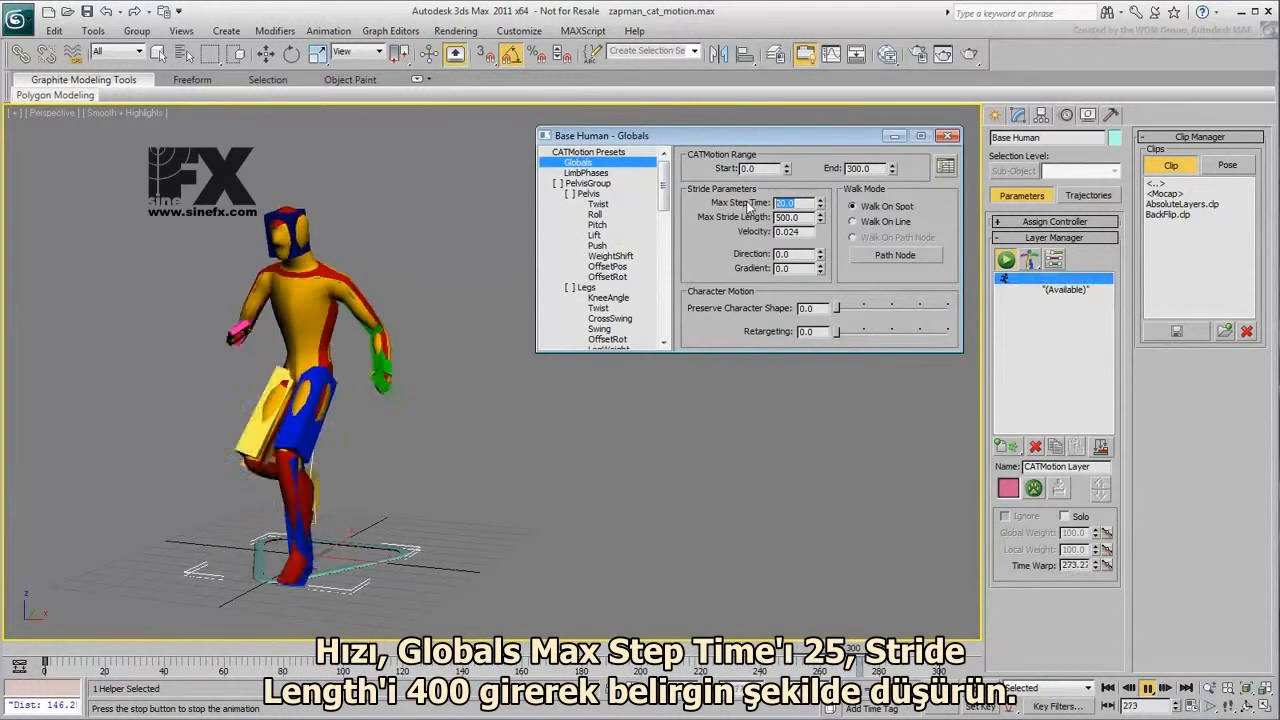
pyautogui.write('25')
pyautogui.press('Return')
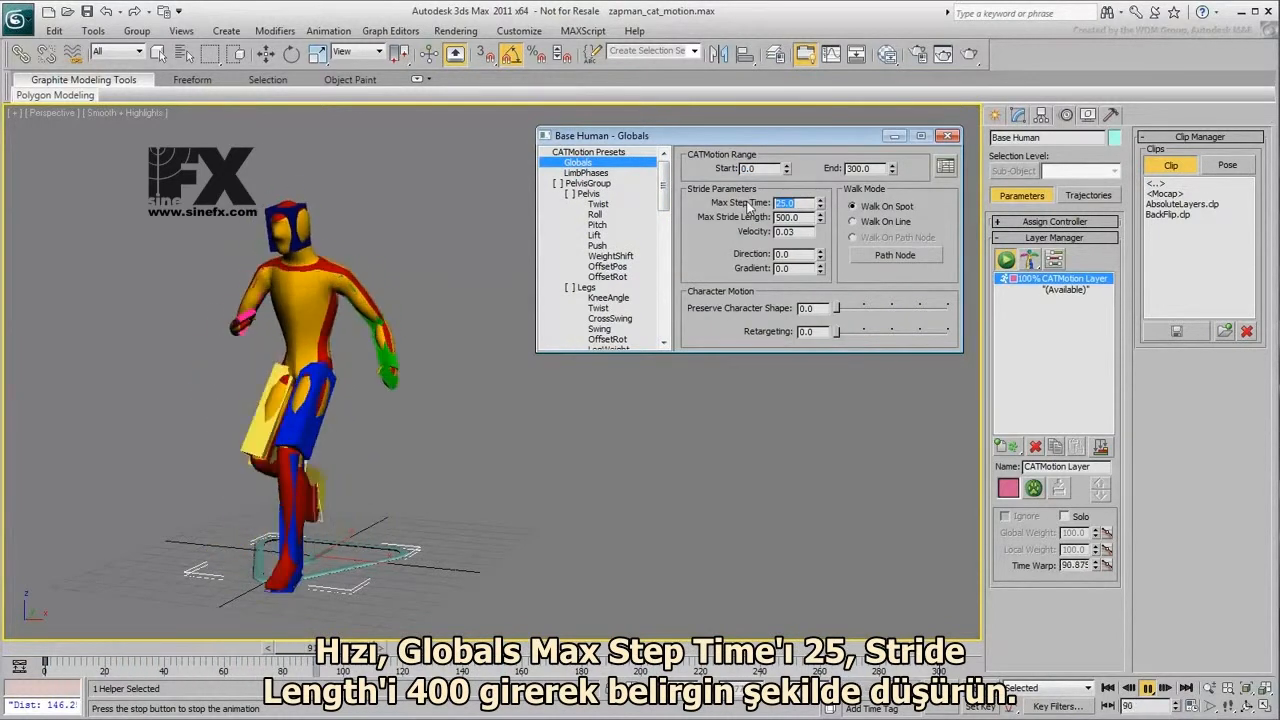
pyautogui.write('400')
pyautogui.press('Return')
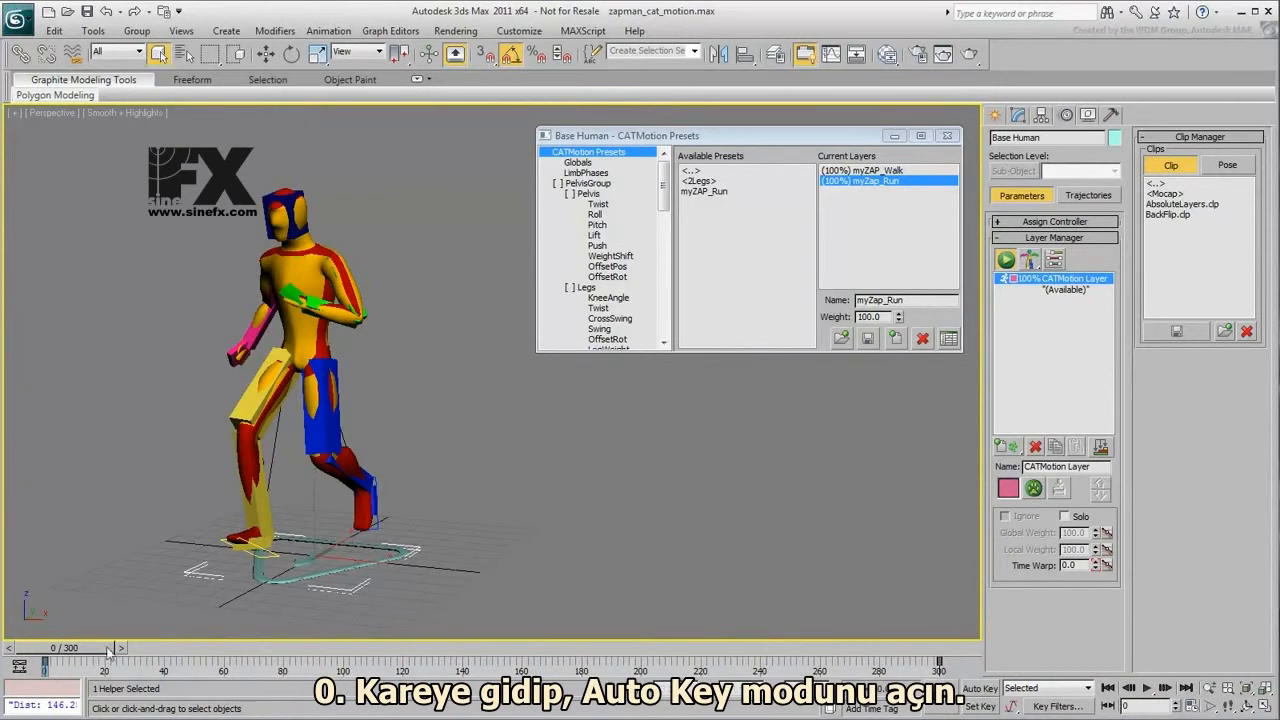
# - Turn on Auto Key and key the myZap_Run layer weight at 0 on frame 0 and 100 on frame 120
pyautogui.click(980, 688)
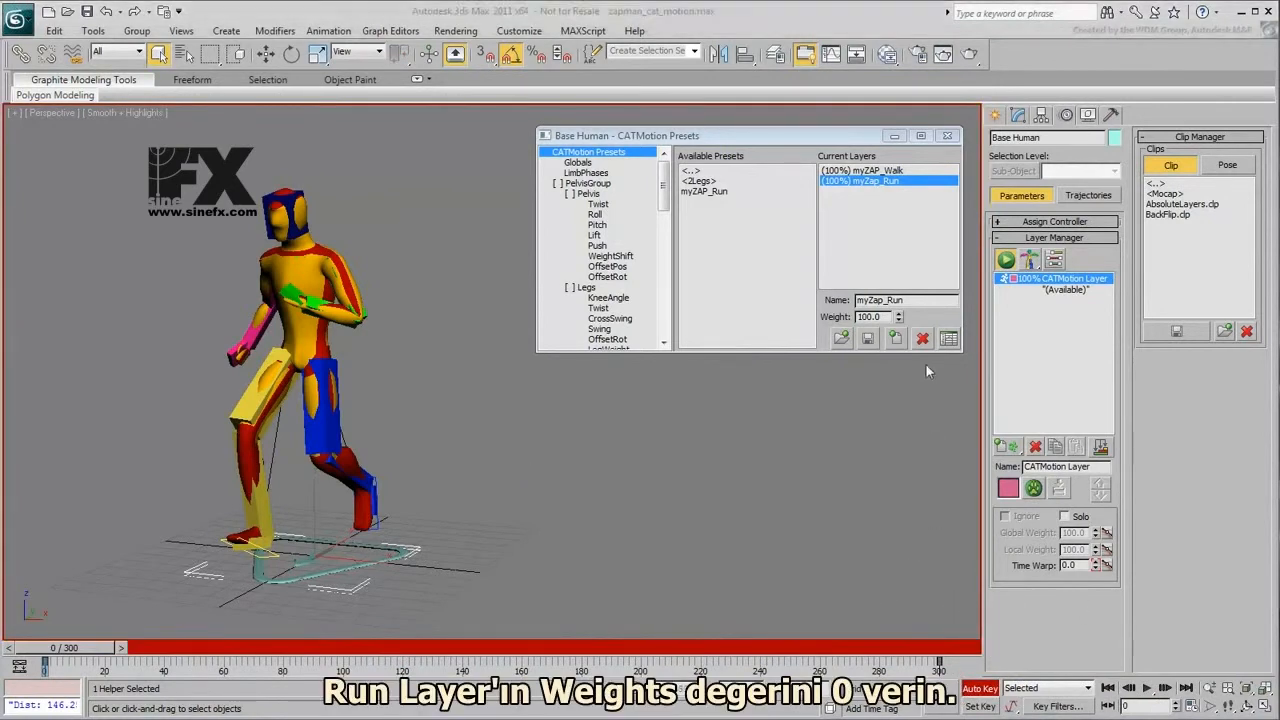
pyautogui.rightClick(899, 317)
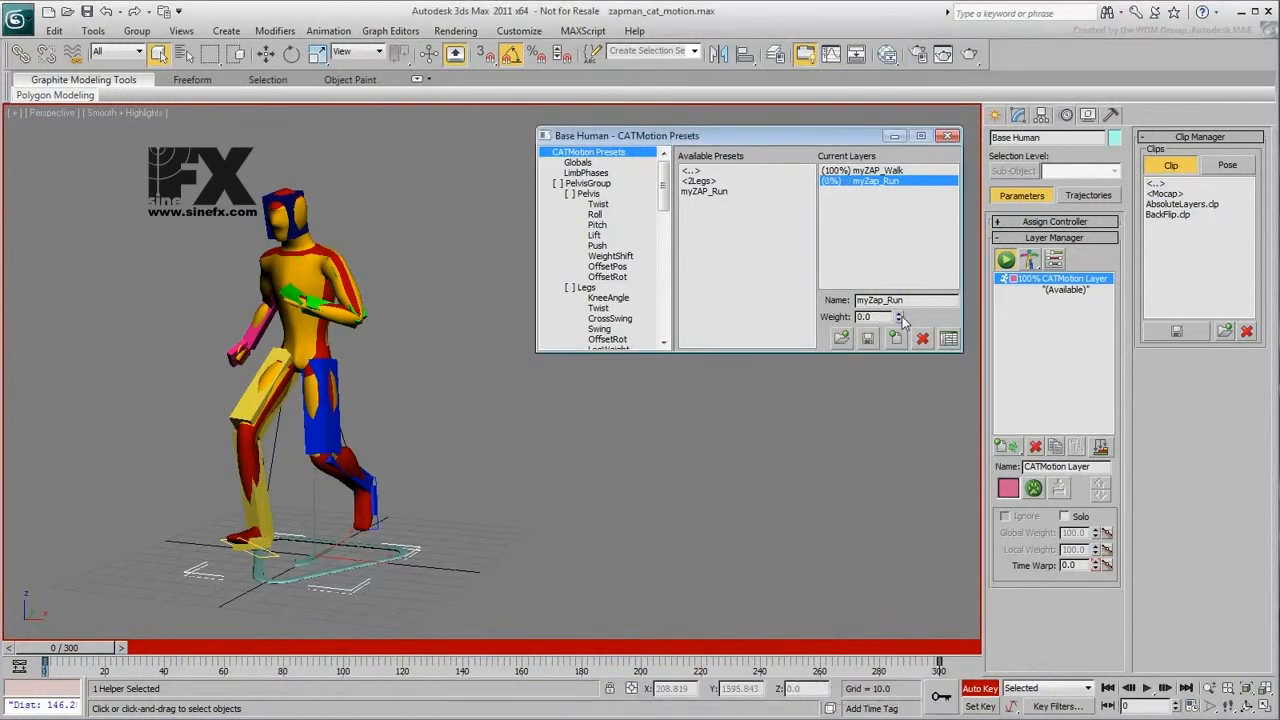
pyautogui.moveTo(88, 652); pyautogui.dragTo(429, 668)
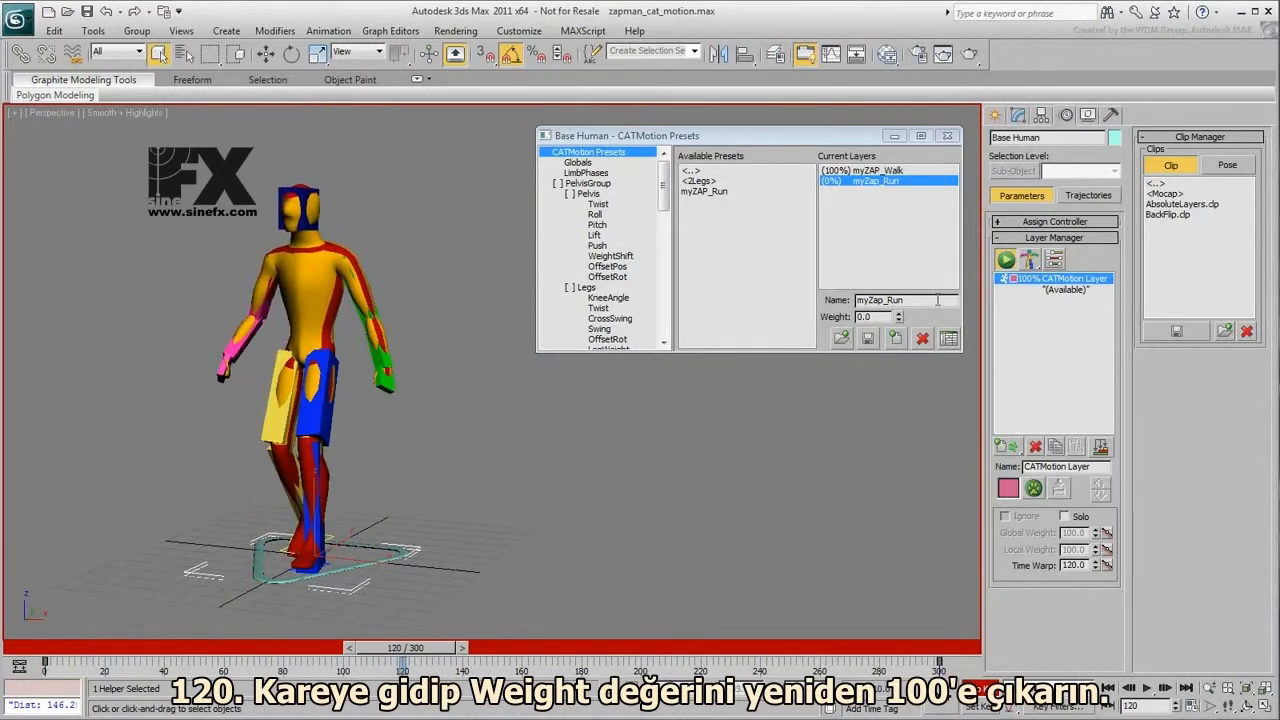
pyautogui.moveTo(897, 320); pyautogui.dragTo(900, 321)
pyautogui.moveTo(908, 82); pyautogui.dragTo(930, 426)
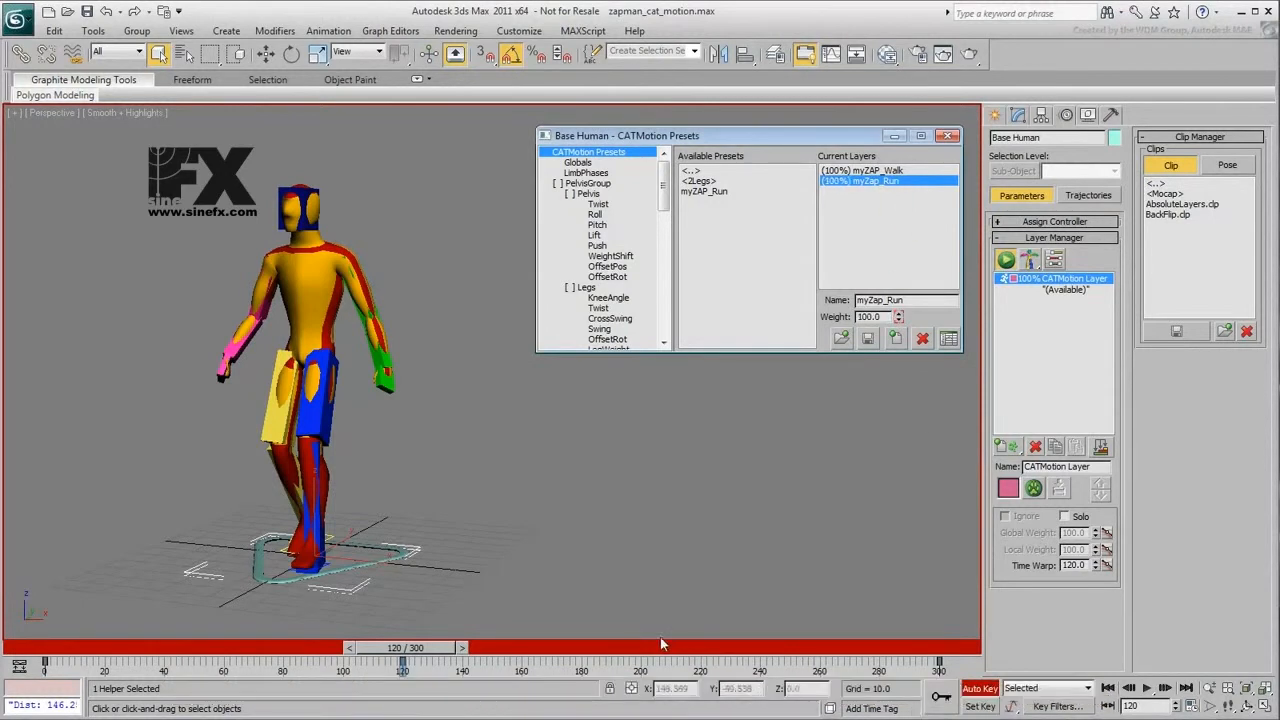
# - Key the myZap_Run layer weight at 0 on frames 80 and 260, and at 100 on frame 200
pyautogui.moveTo(425, 647); pyautogui.dragTo(300, 676)
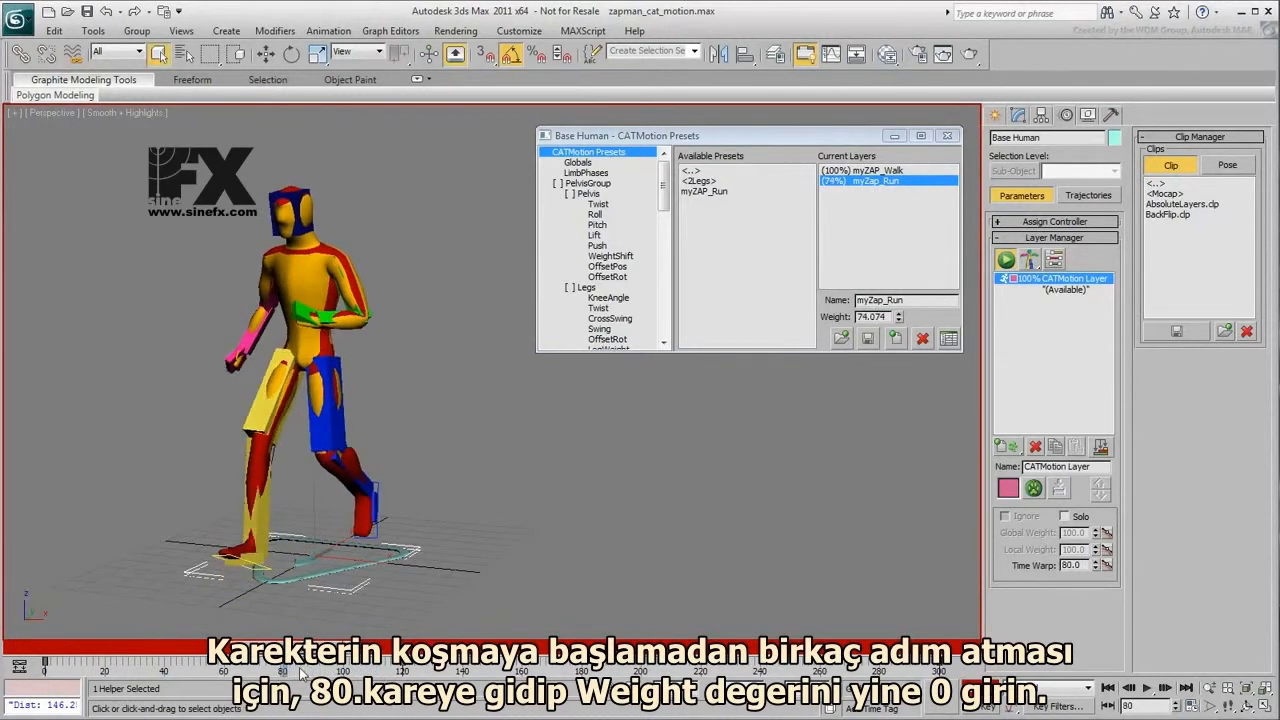
pyautogui.rightClick(899, 317)
pyautogui.moveTo(293, 652); pyautogui.dragTo(819, 671)
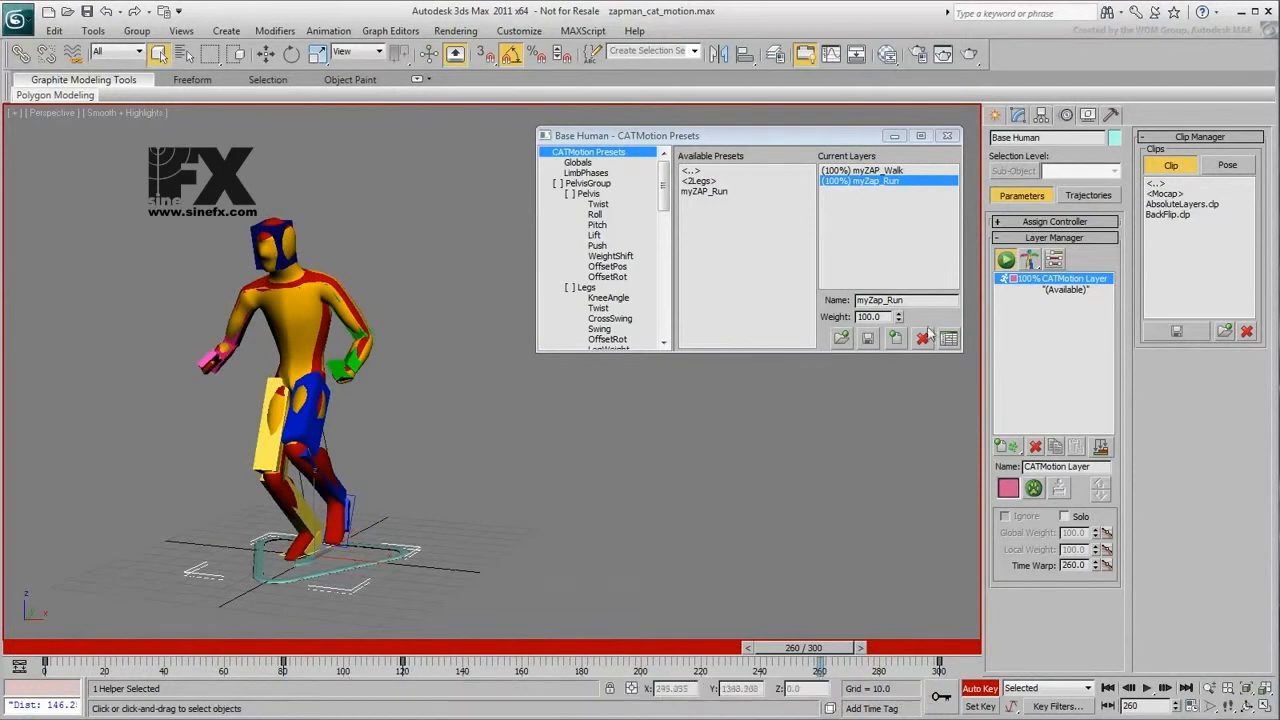
pyautogui.rightClick(898, 316)
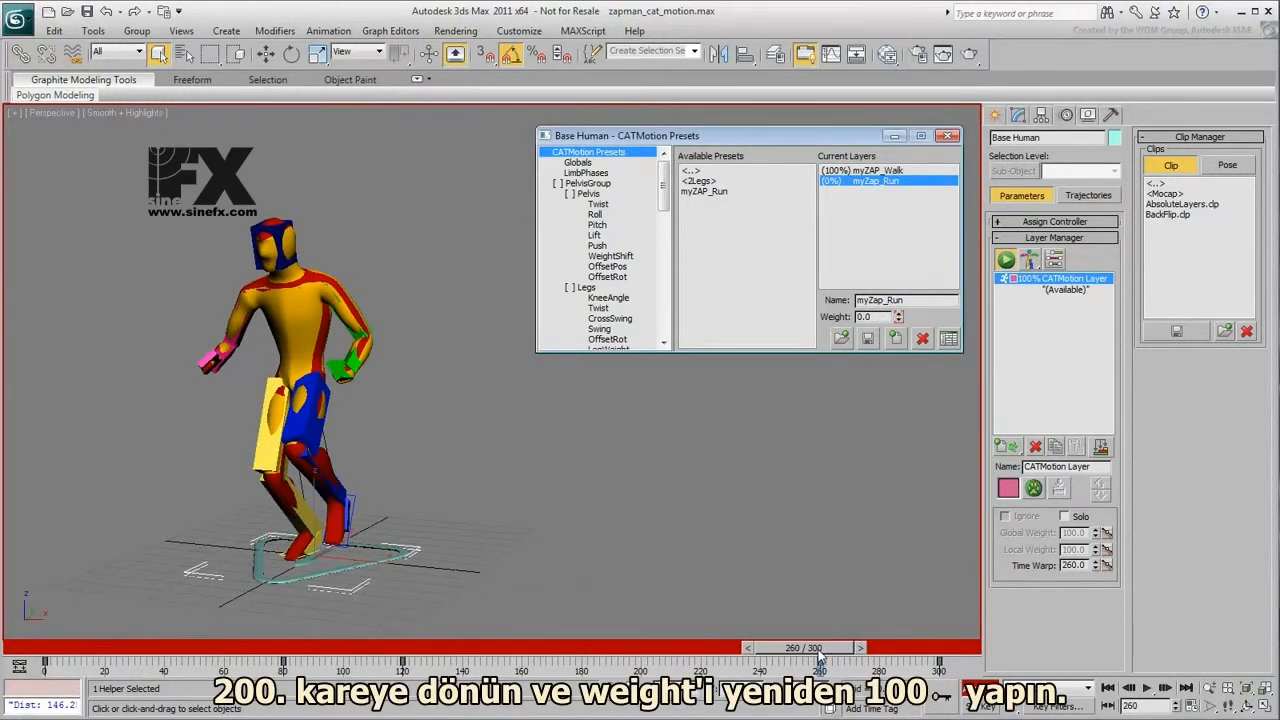
pyautogui.moveTo(818, 652); pyautogui.dragTo(650, 656)
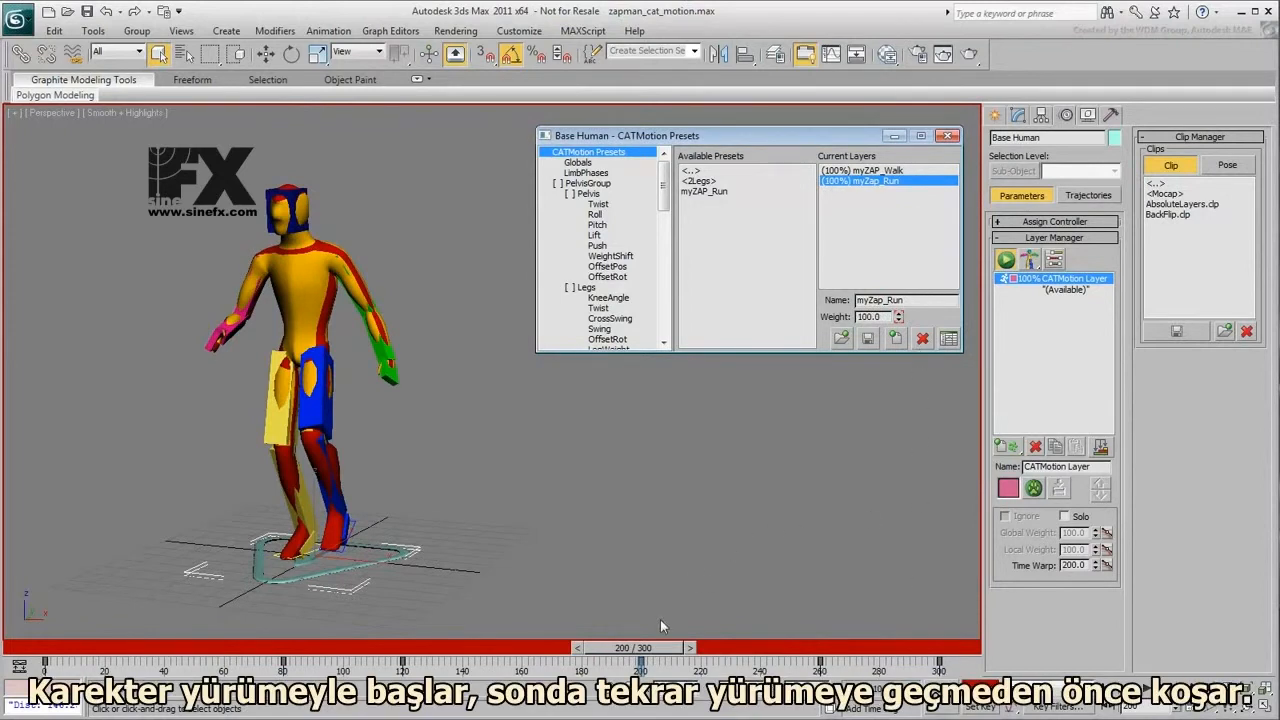
# - Preview the walk-to-run transitions across the timeline and set the global walk mode to Walk On Line
pyautogui.moveTo(44, 646); pyautogui.dragTo(912, 708)
pyautogui.keyDown('alt'); pyautogui.moveTo(449, 497); pyautogui.dragTo(716, 567, button='middle'); pyautogui.keyUp('alt')
pyautogui.scroll(-5, 411, 496)
pyautogui.moveTo(537, 553); pyautogui.dragTo(562, 565, button='middle')
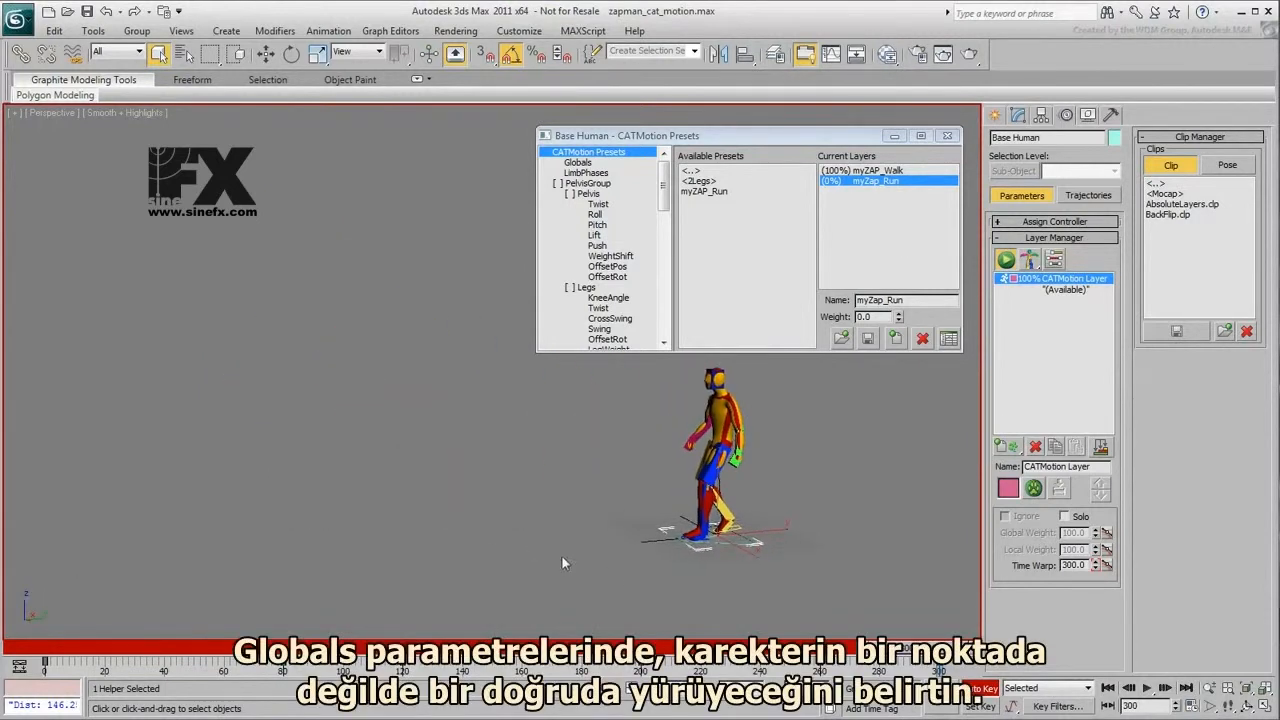
pyautogui.click(578, 163)
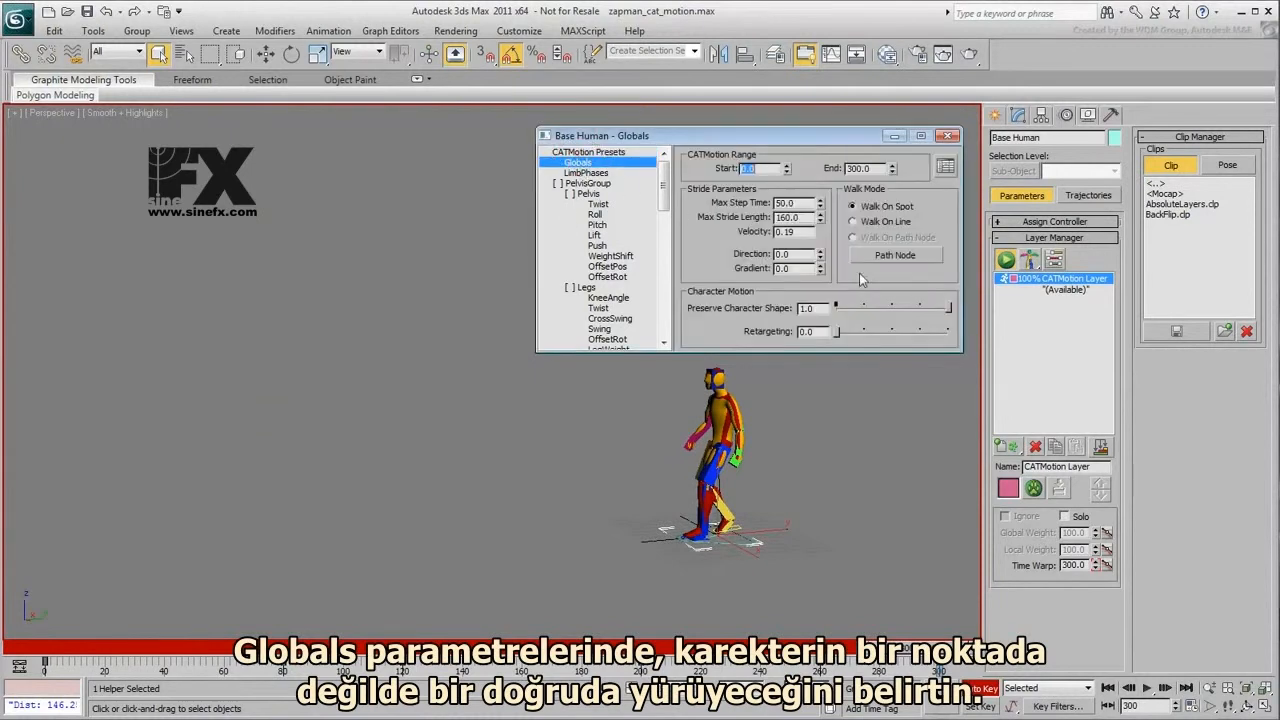
pyautogui.click(853, 221)
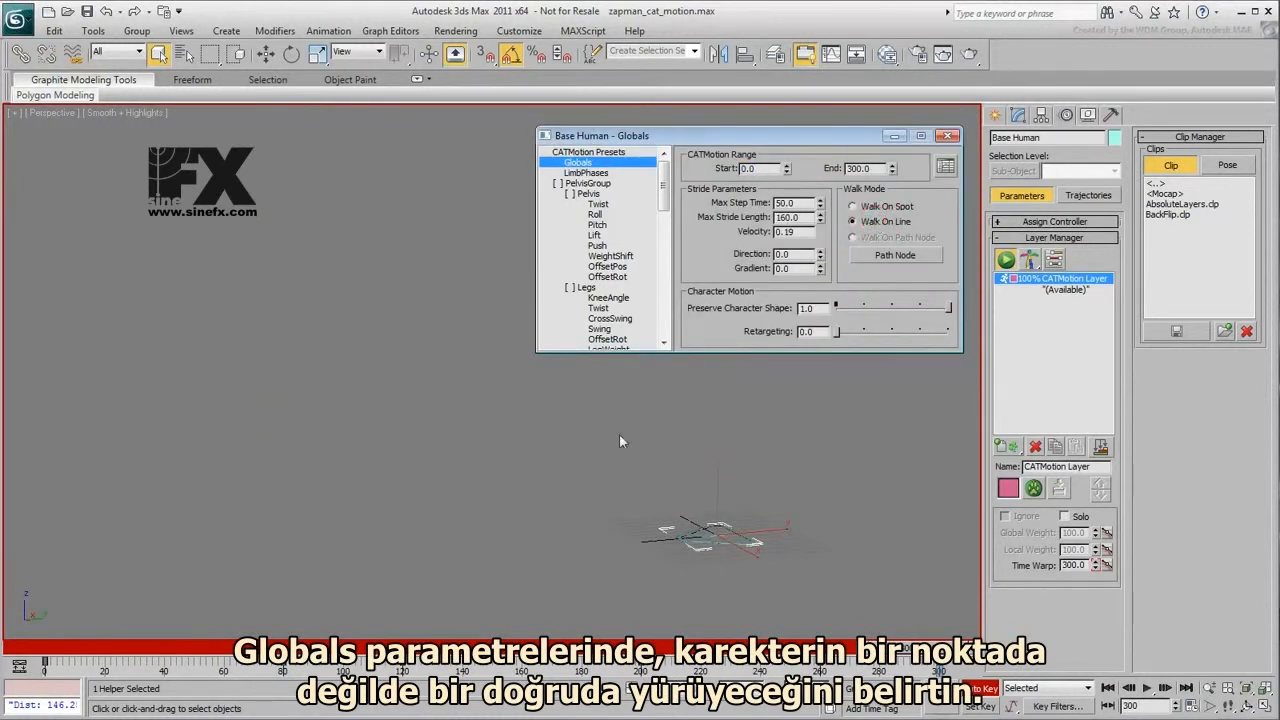
# - Play the animation from the first frame to check the character travelling along a straight line
pyautogui.moveTo(495, 489); pyautogui.dragTo(587, 502, button='middle')
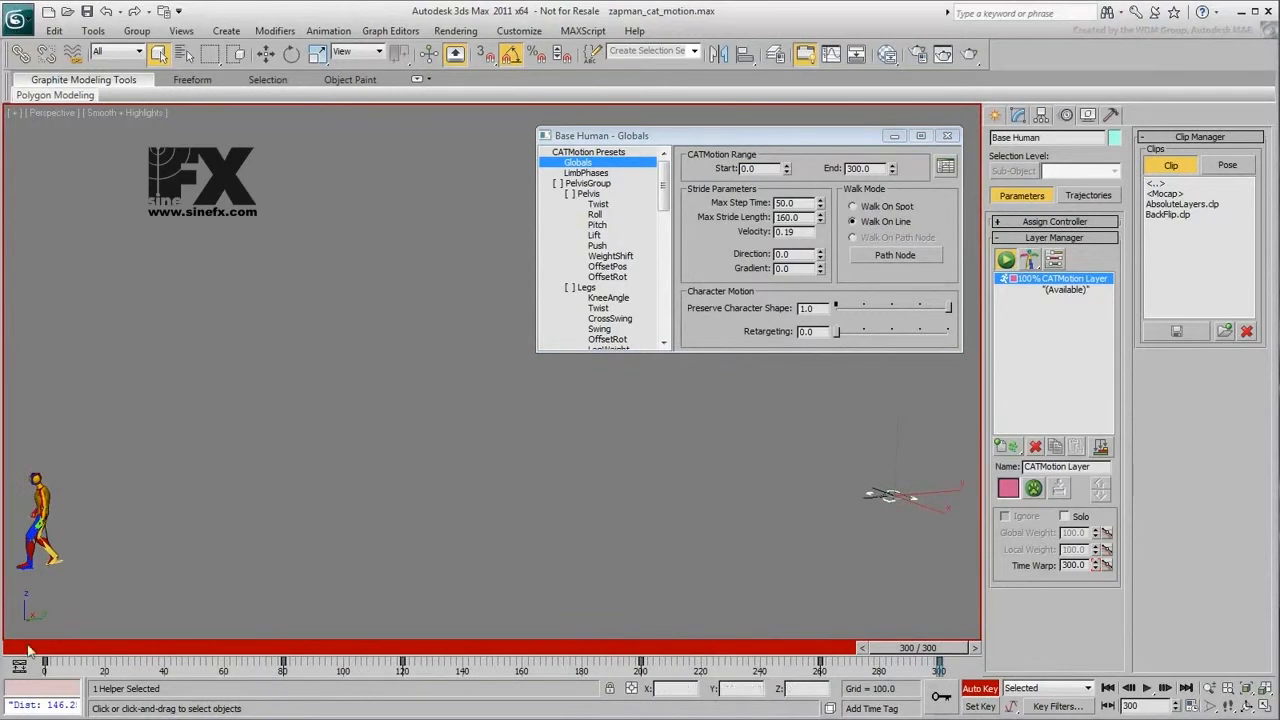
pyautogui.click(30, 651)
pyautogui.click(1146, 688)
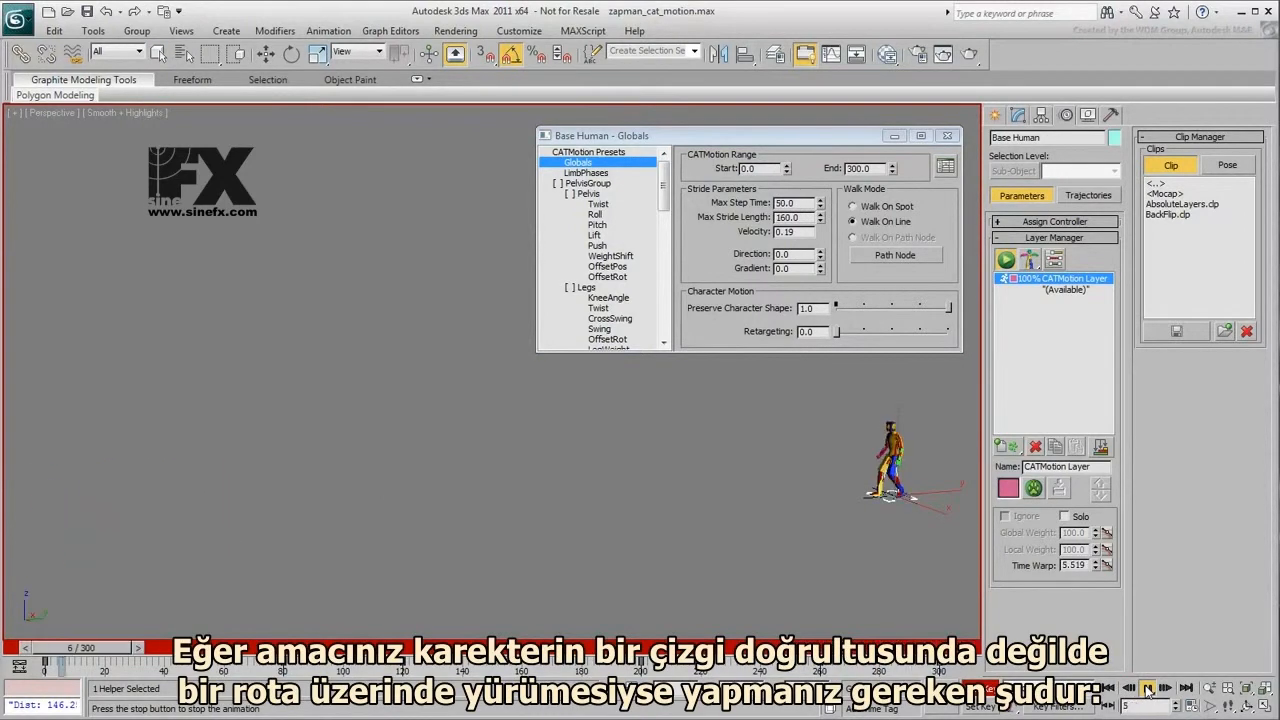
pyautogui.click(1147, 688)
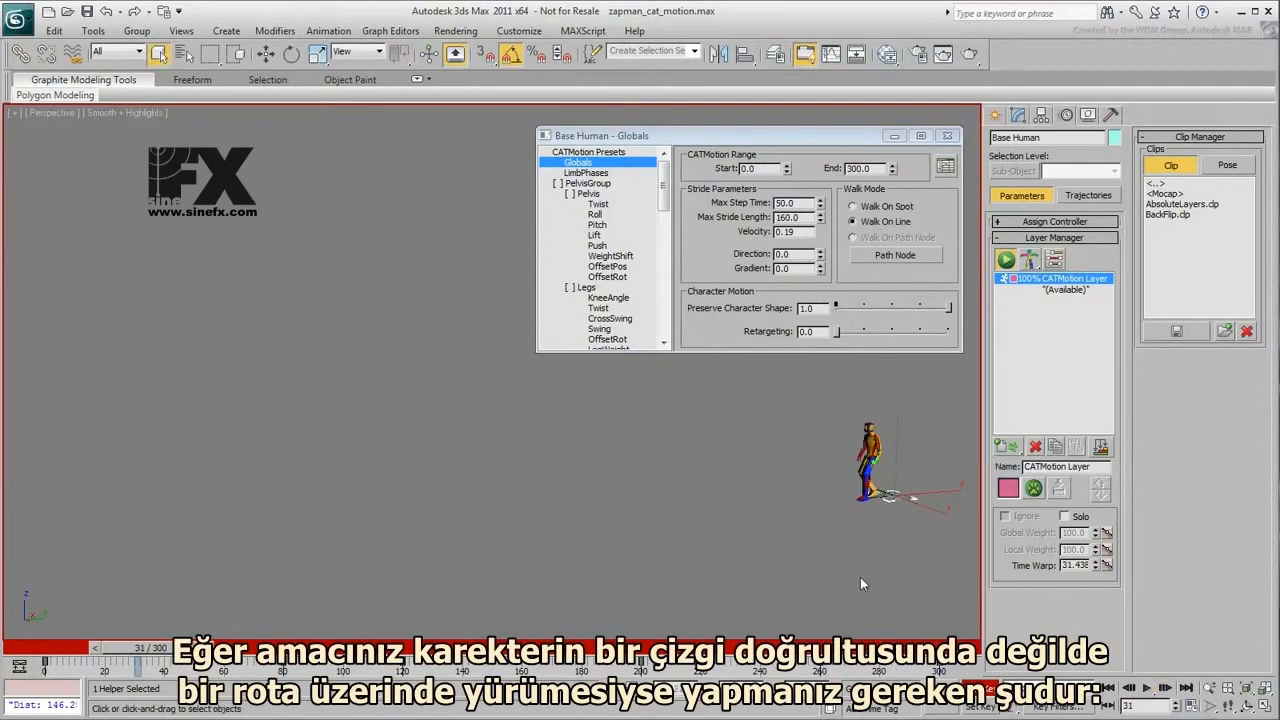
# - Unhide the Motion_Path object by name and frame the whole path together with the character
pyautogui.moveTo(809, 585); pyautogui.dragTo(309, 470, button='middle')
pyautogui.rightClick(438, 303)
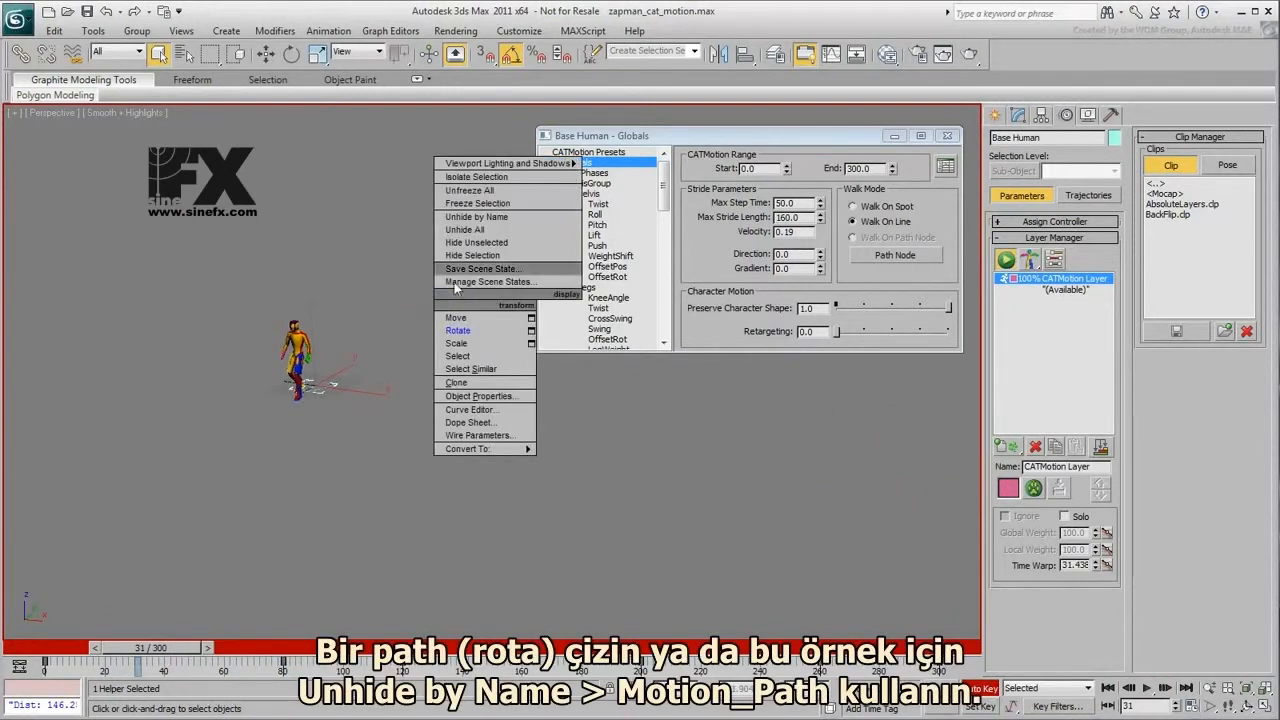
pyautogui.click(490, 217)
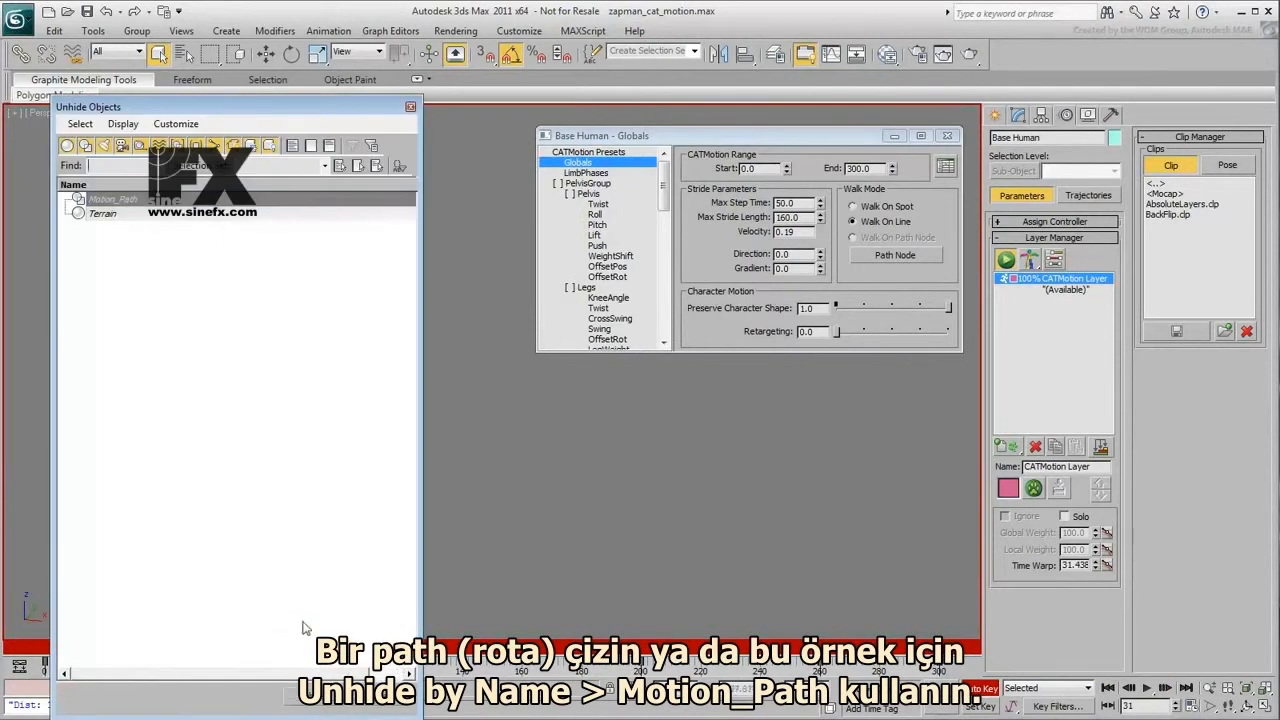
pyautogui.click(312, 695)
pyautogui.keyDown('alt'); pyautogui.moveTo(386, 553); pyautogui.dragTo(388, 561, button='middle'); pyautogui.keyUp('alt')
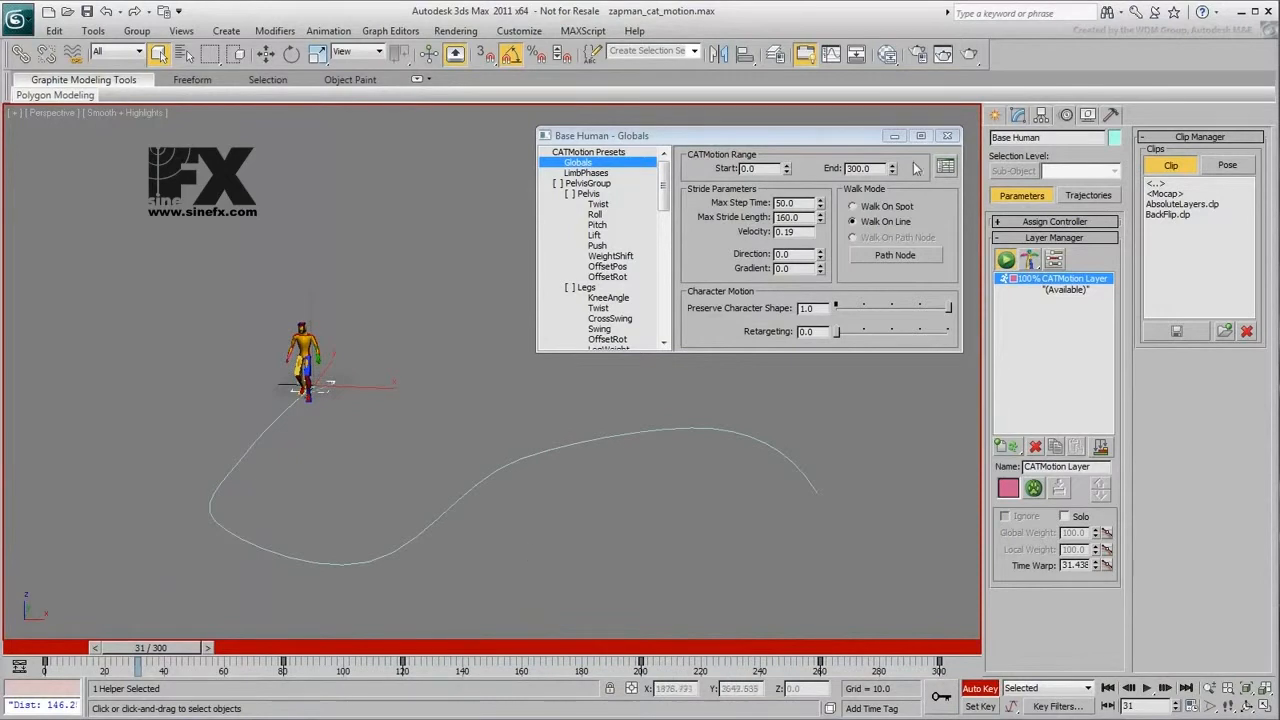
# - Create a Dummy helper on the ground beside the character
pyautogui.click(993, 117)
pyautogui.click(1077, 143)
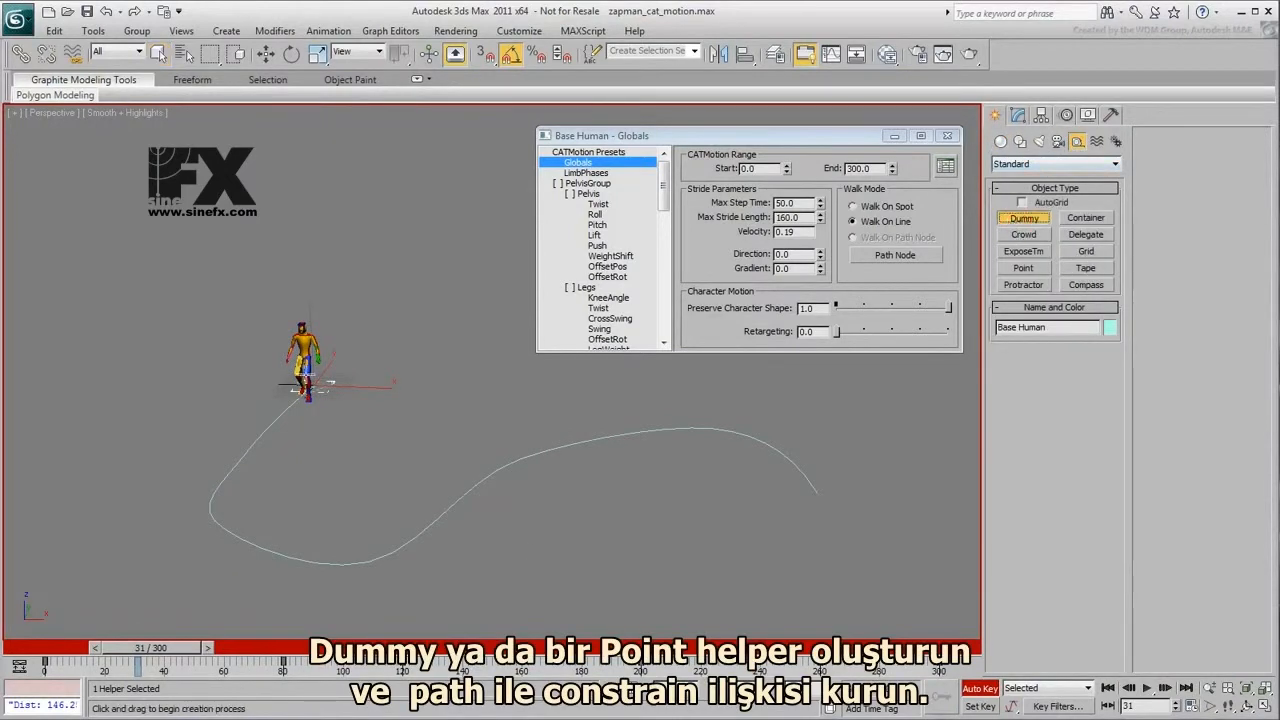
pyautogui.moveTo(171, 389); pyautogui.dragTo(185, 374)
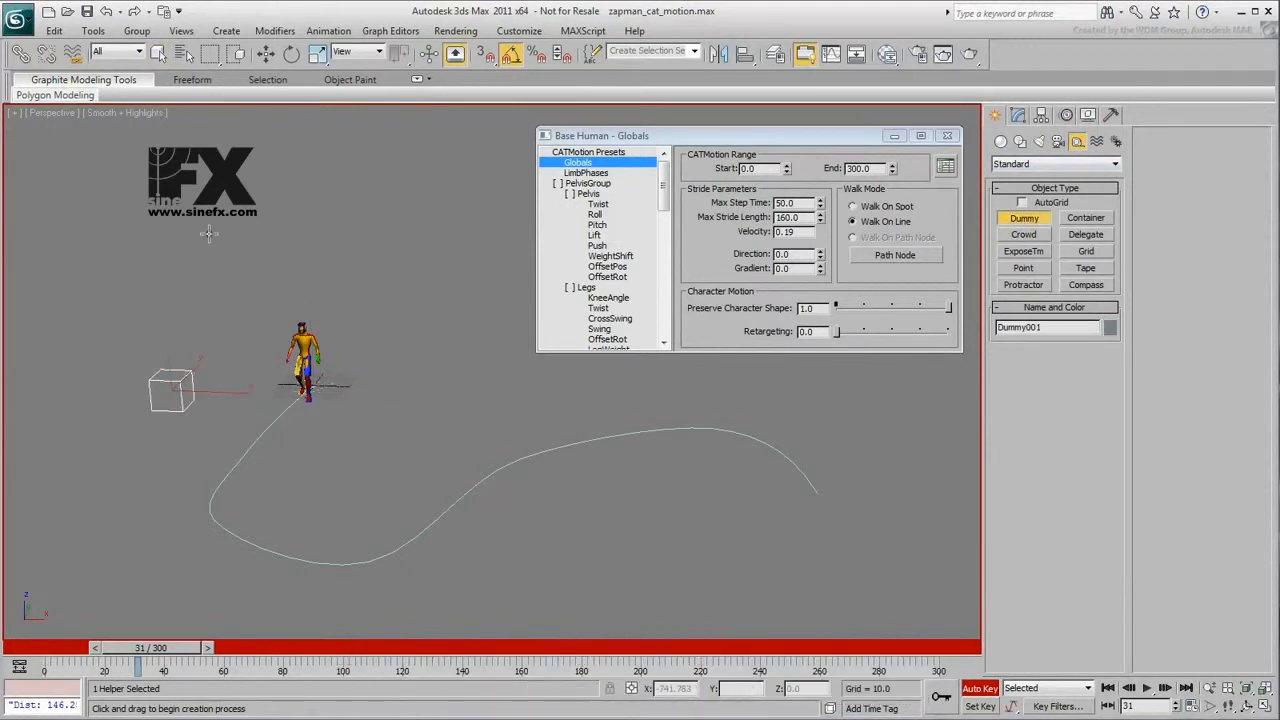
# - Attach the dummy to Motion_Path with a Path Constraint, enable Follow, and scrub the timeline to check its movement
pyautogui.click(330, 31)
pyautogui.moveTo(350, 115)
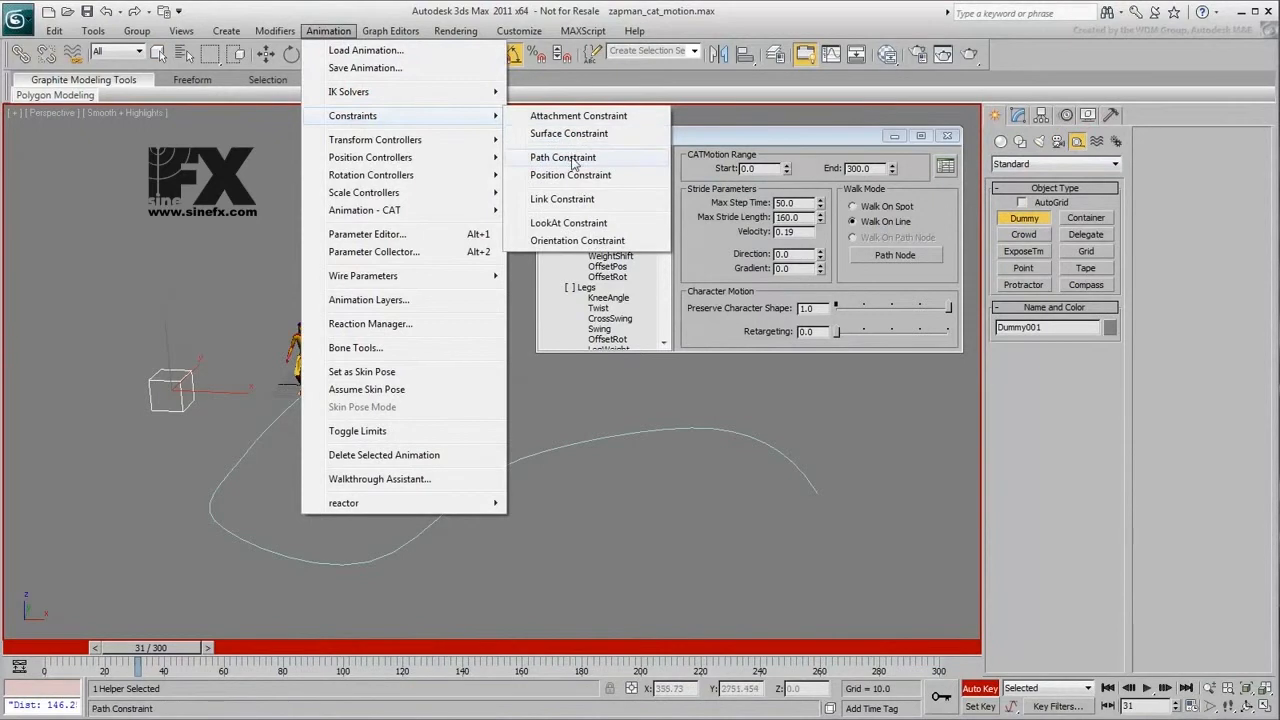
pyautogui.click(563, 158)
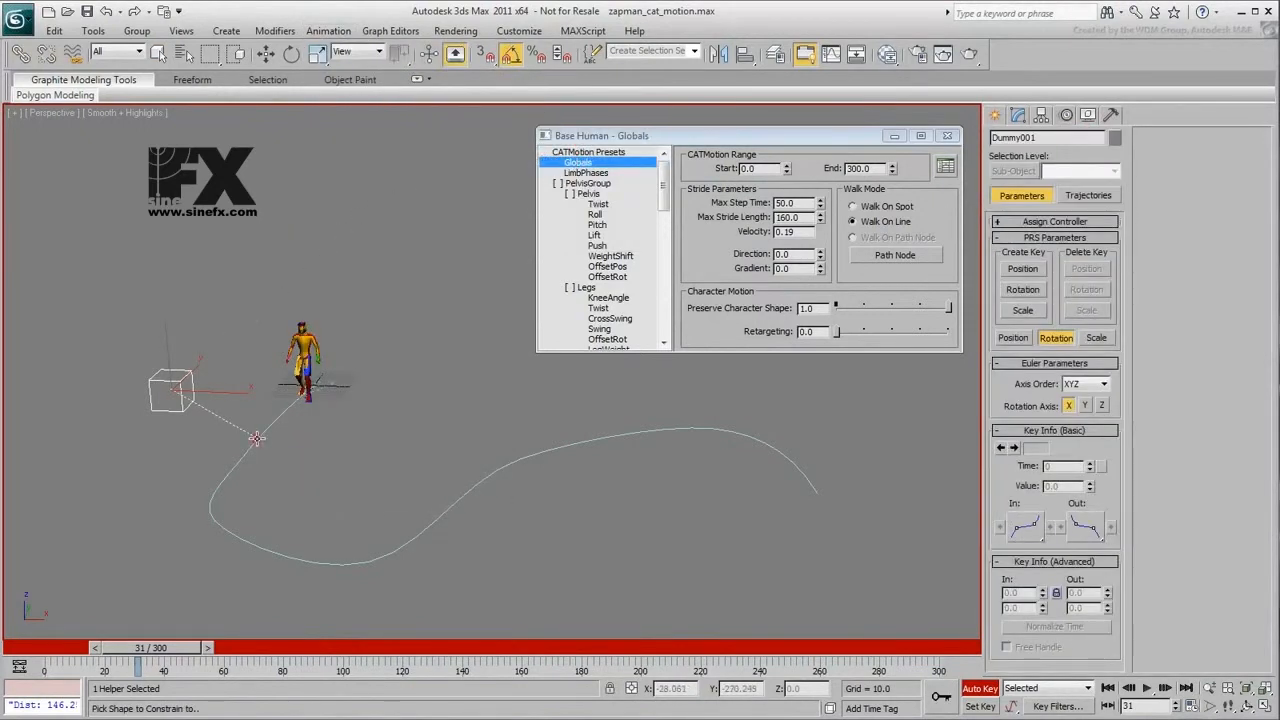
pyautogui.click(257, 438)
pyautogui.moveTo(127, 672); pyautogui.dragTo(458, 650)
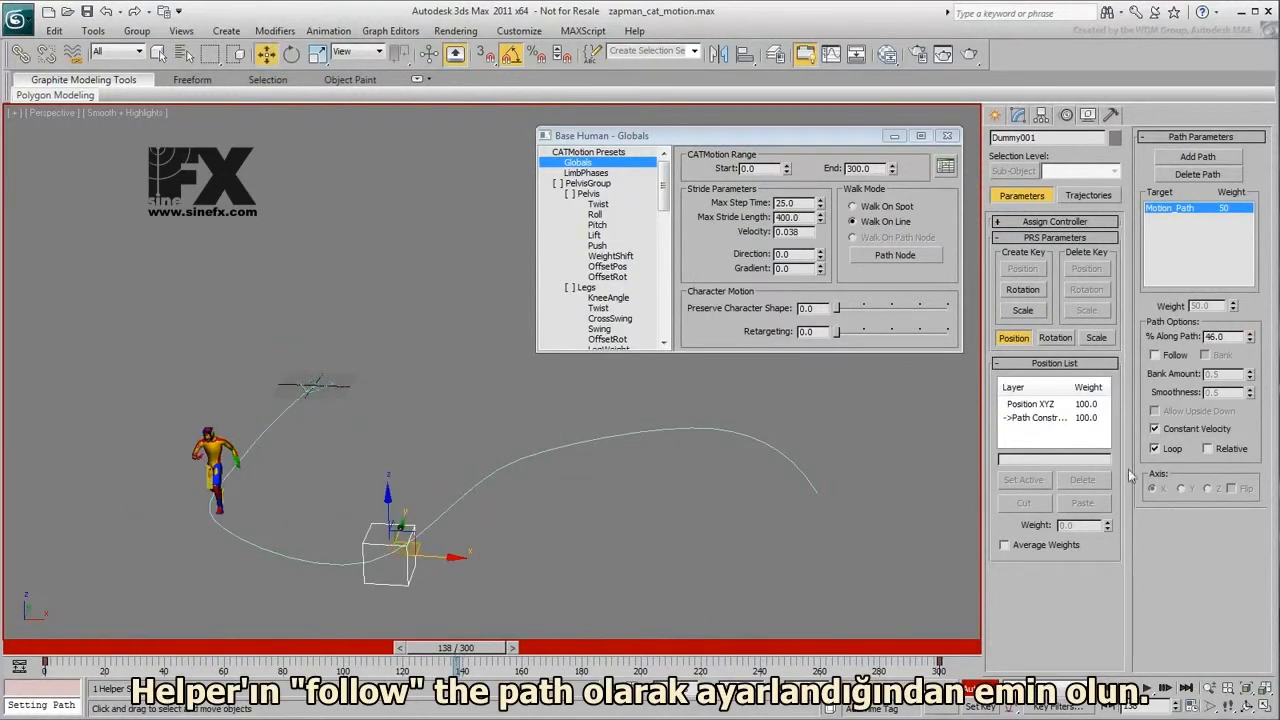
pyautogui.click(1160, 358)
pyautogui.moveTo(458, 660); pyautogui.dragTo(420, 672)
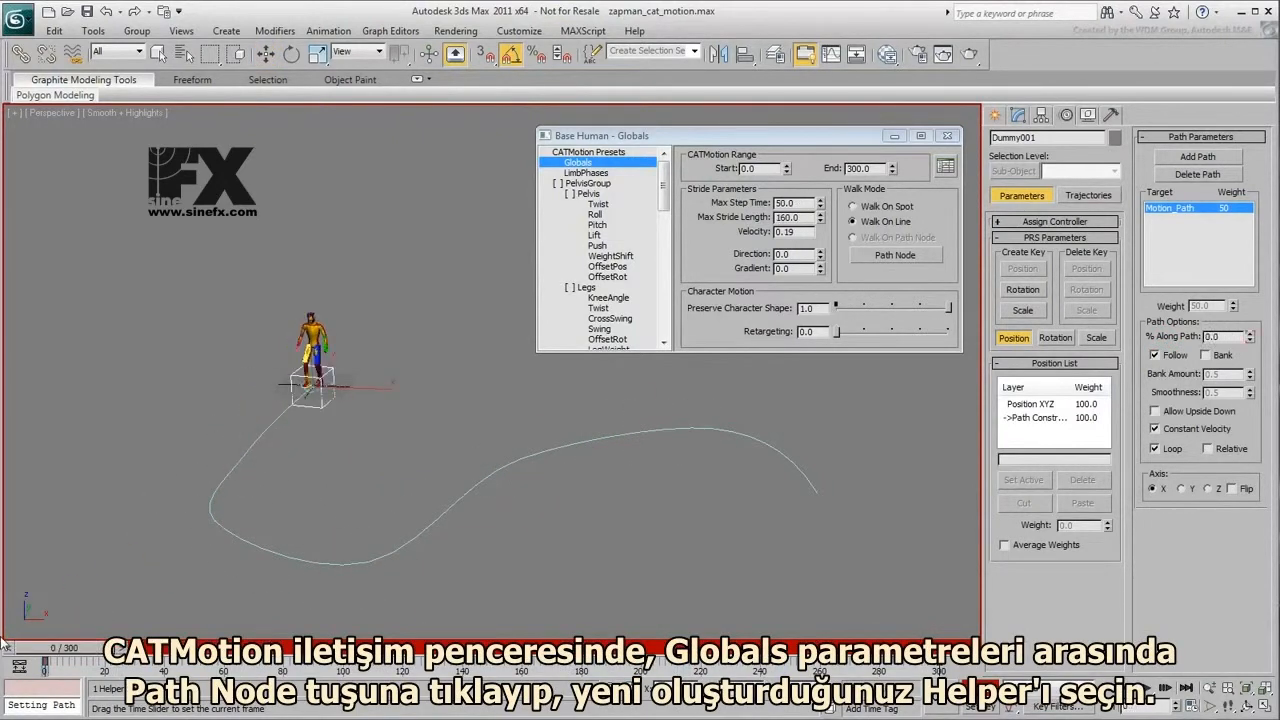
# - Assign the dummy on the motion path as the character's path node in the CATMotion Globals
pyautogui.press('w')
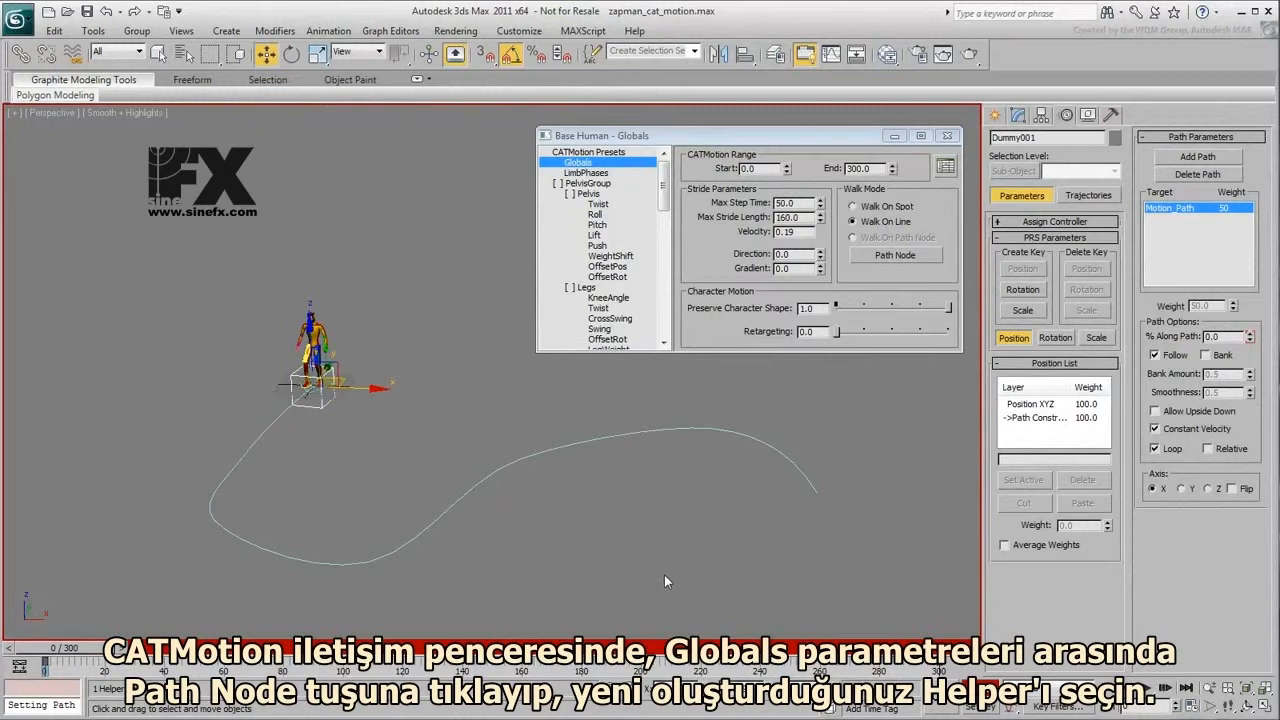
pyautogui.click(897, 254)
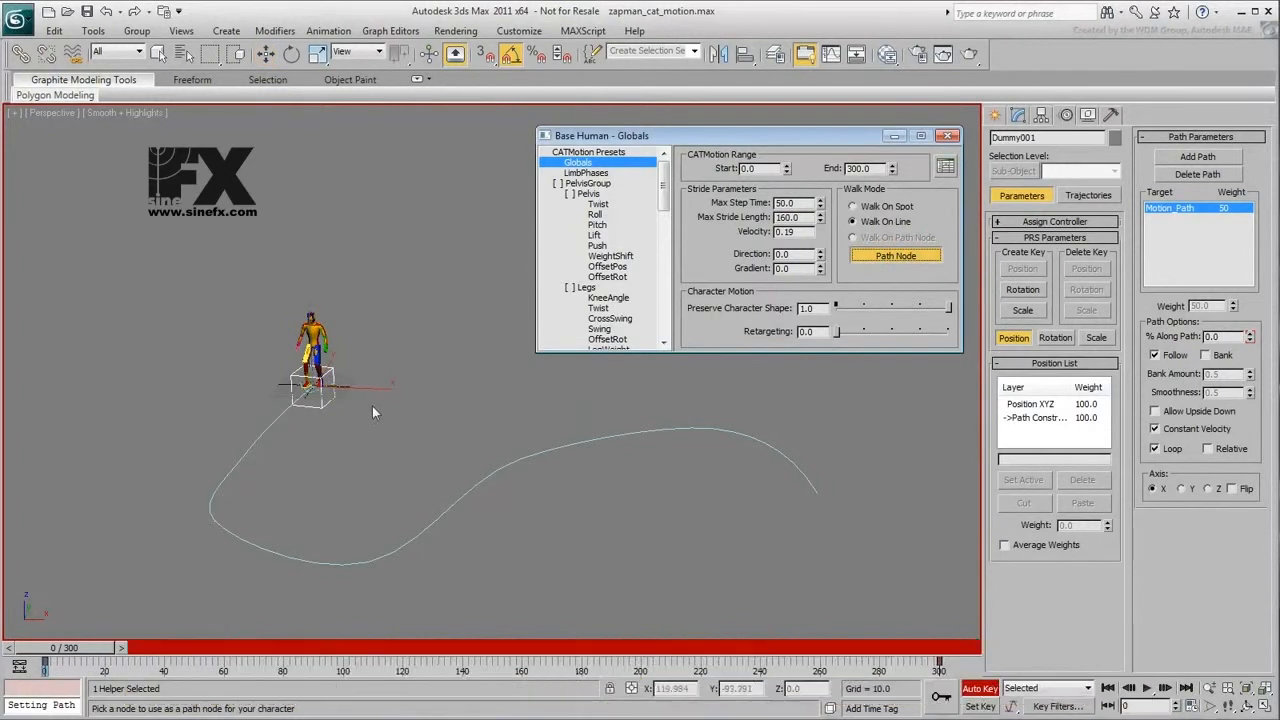
pyautogui.click(324, 409)
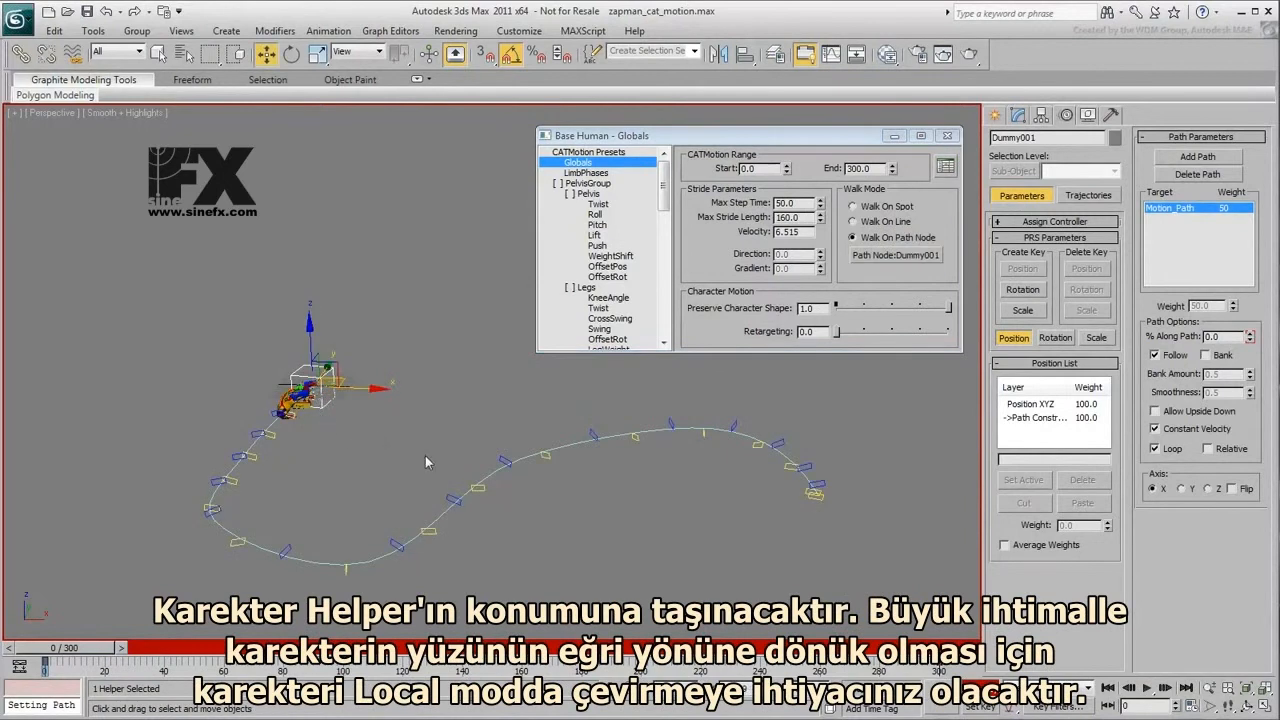
# - Rotate the dummy in the Local coordinate system until the character stands upright facing along the path
pyautogui.click(291, 54)
pyautogui.click(360, 54)
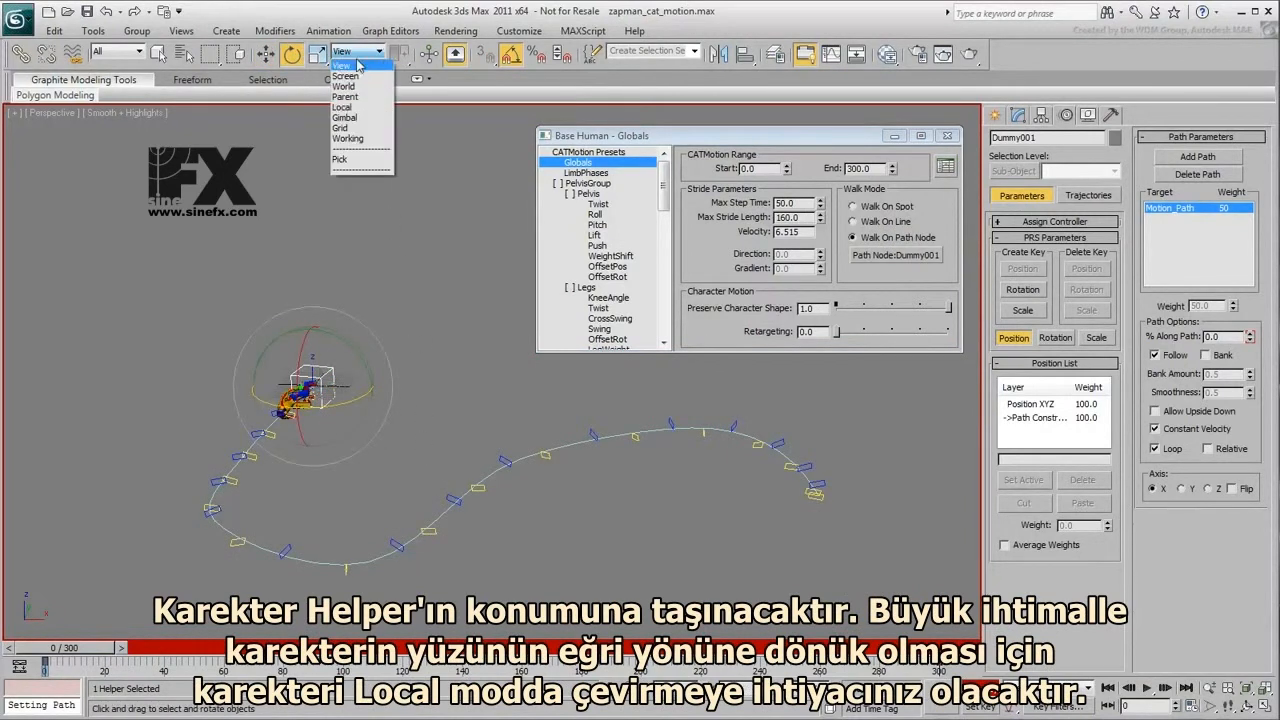
pyautogui.click(343, 107)
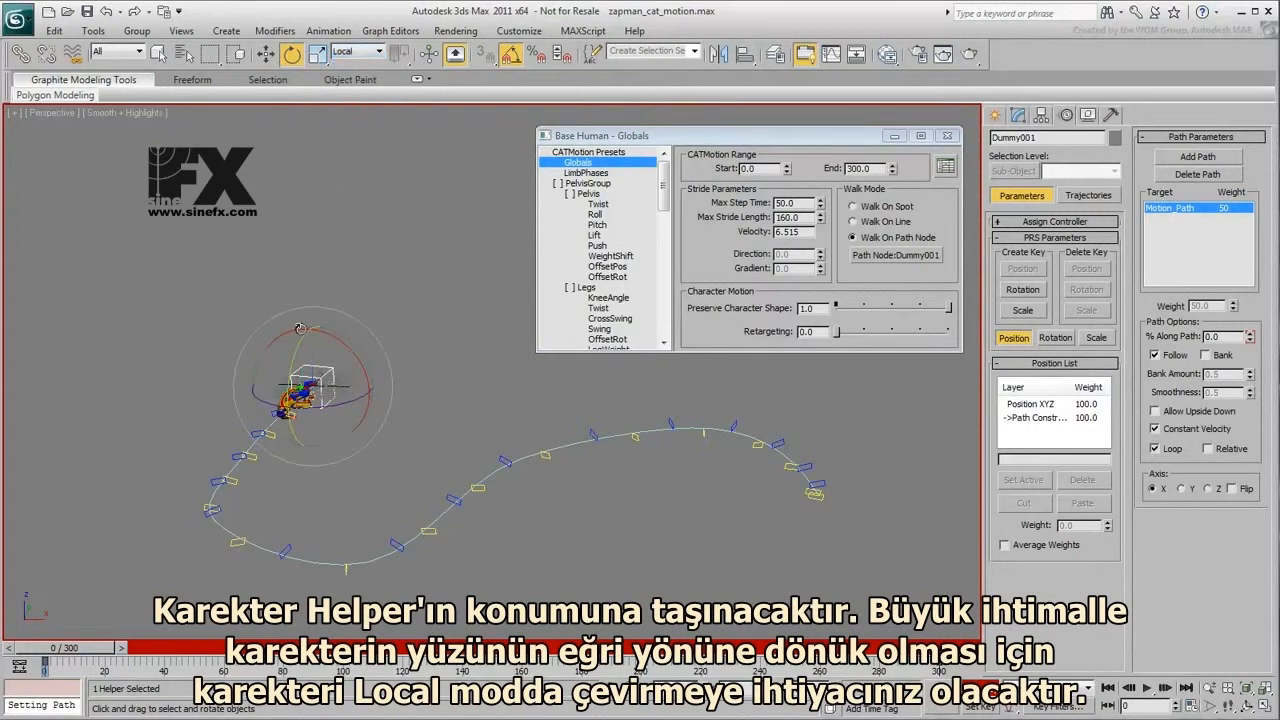
pyautogui.moveTo(289, 378); pyautogui.dragTo(300, 305)
pyautogui.moveTo(336, 407); pyautogui.dragTo(260, 403)
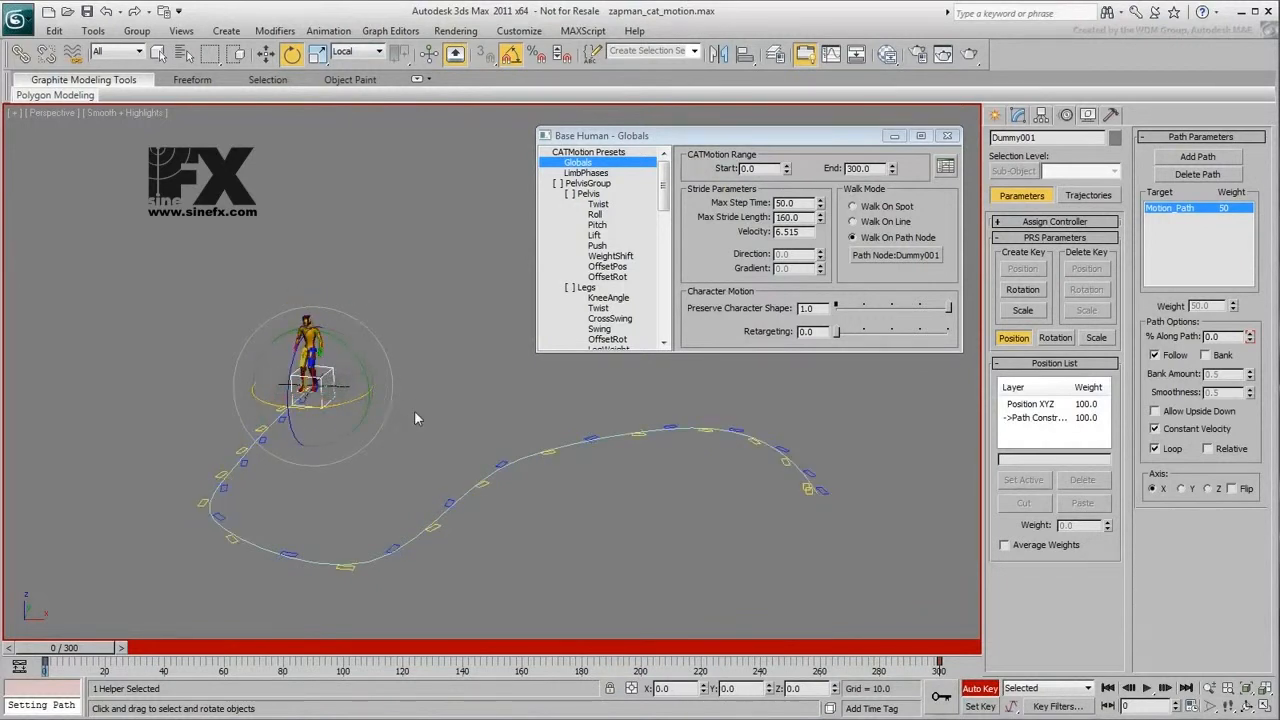
pyautogui.moveTo(42, 660); pyautogui.dragTo(25, 628)
pyautogui.press('e')
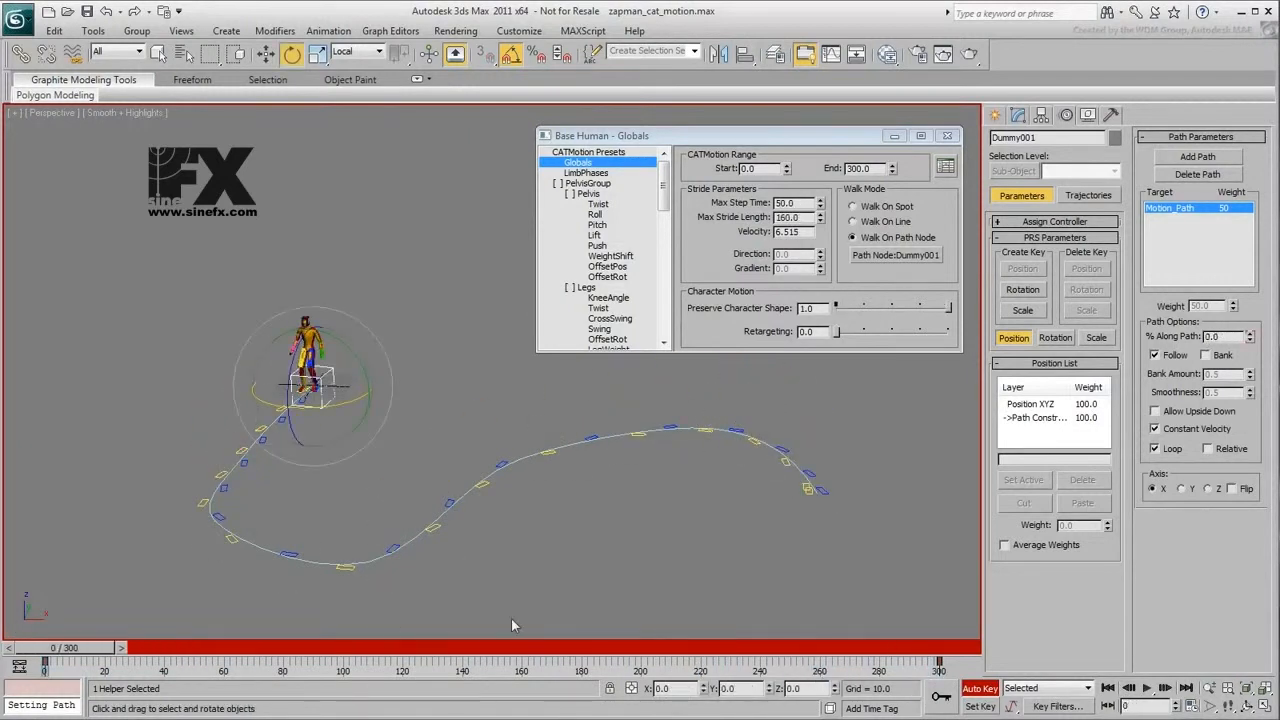
# - Move the yellow footprint just after the path's first bend slightly along the X axis
pyautogui.click(230, 541)
pyautogui.rightClick(231, 545)
pyautogui.click(237, 561)
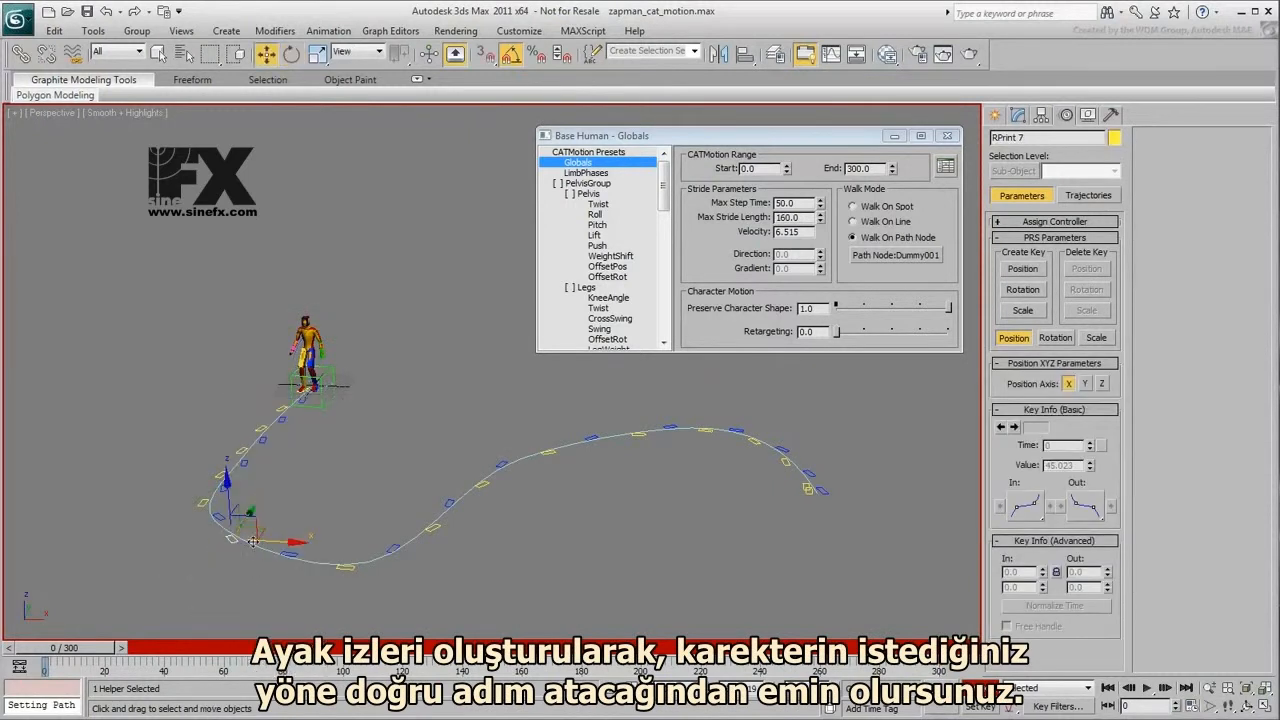
pyautogui.moveTo(259, 530); pyautogui.dragTo(269, 537)
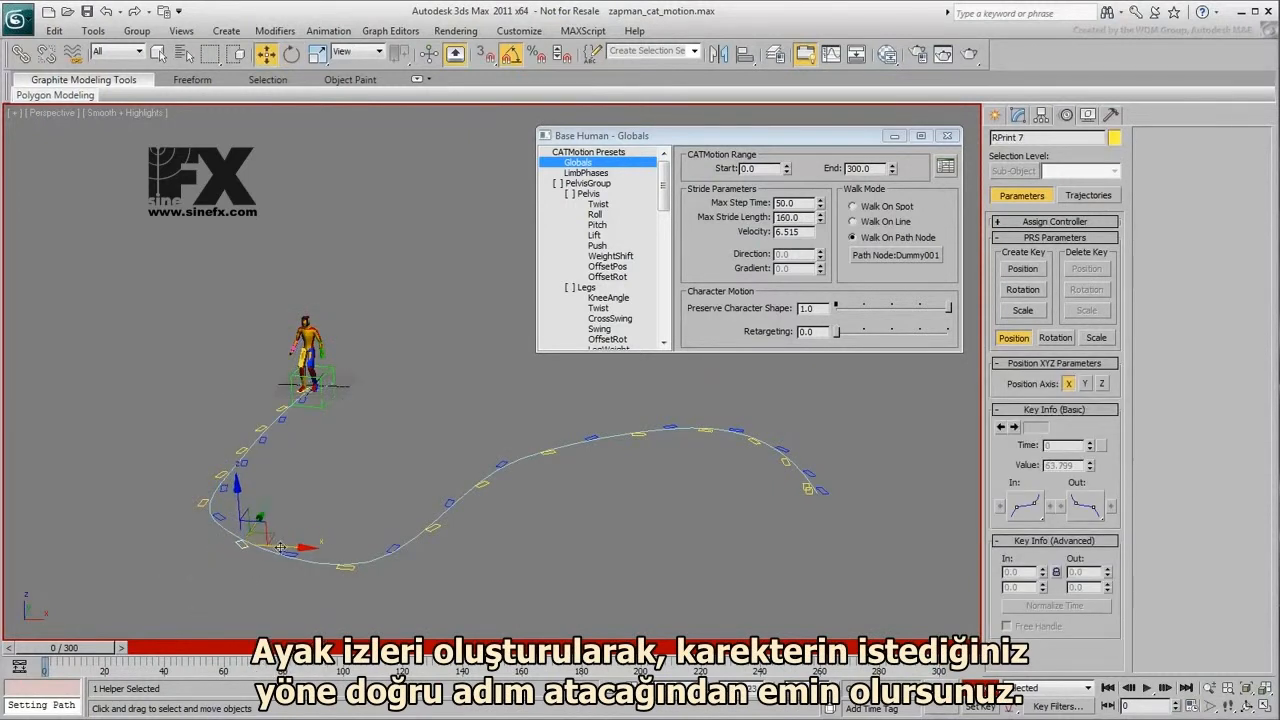
# - Raise the three footprints after the first bend, the middle one to about Z 22.7, and scrub to frame 159 to check the walk
pyautogui.click(304, 554)
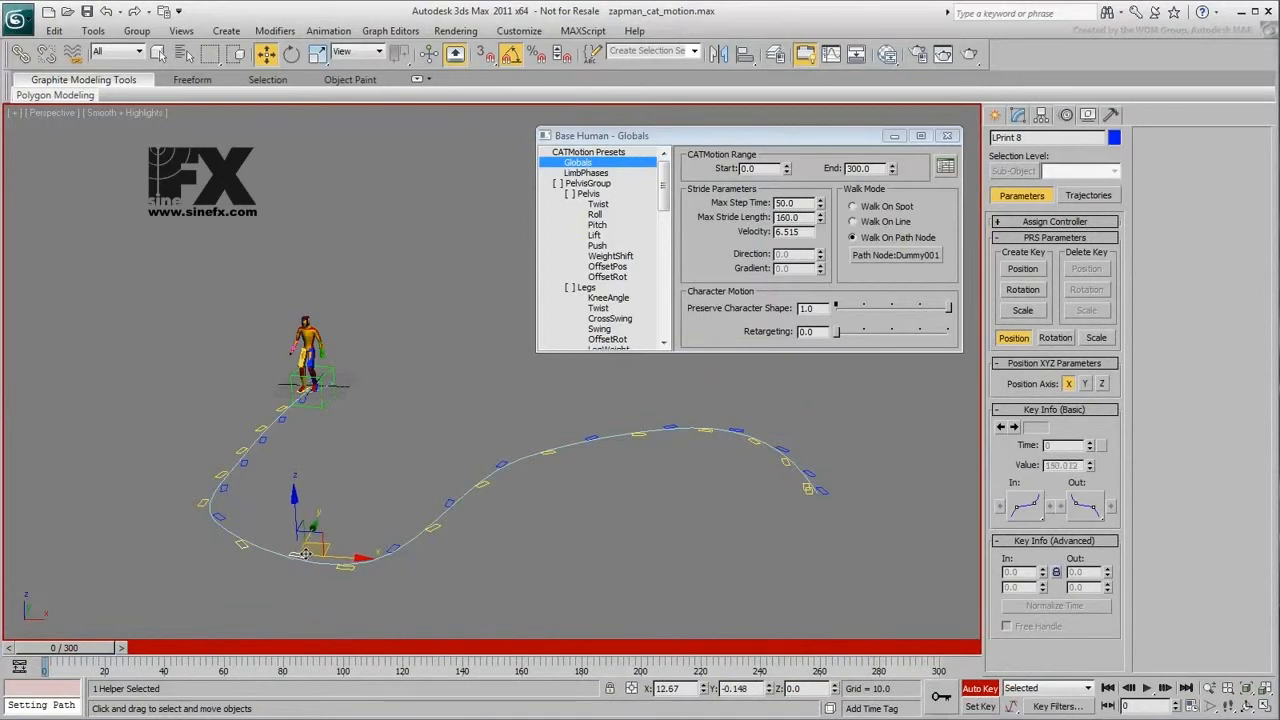
pyautogui.keyDown('ctrl'); pyautogui.click(383, 549); pyautogui.keyUp('ctrl')
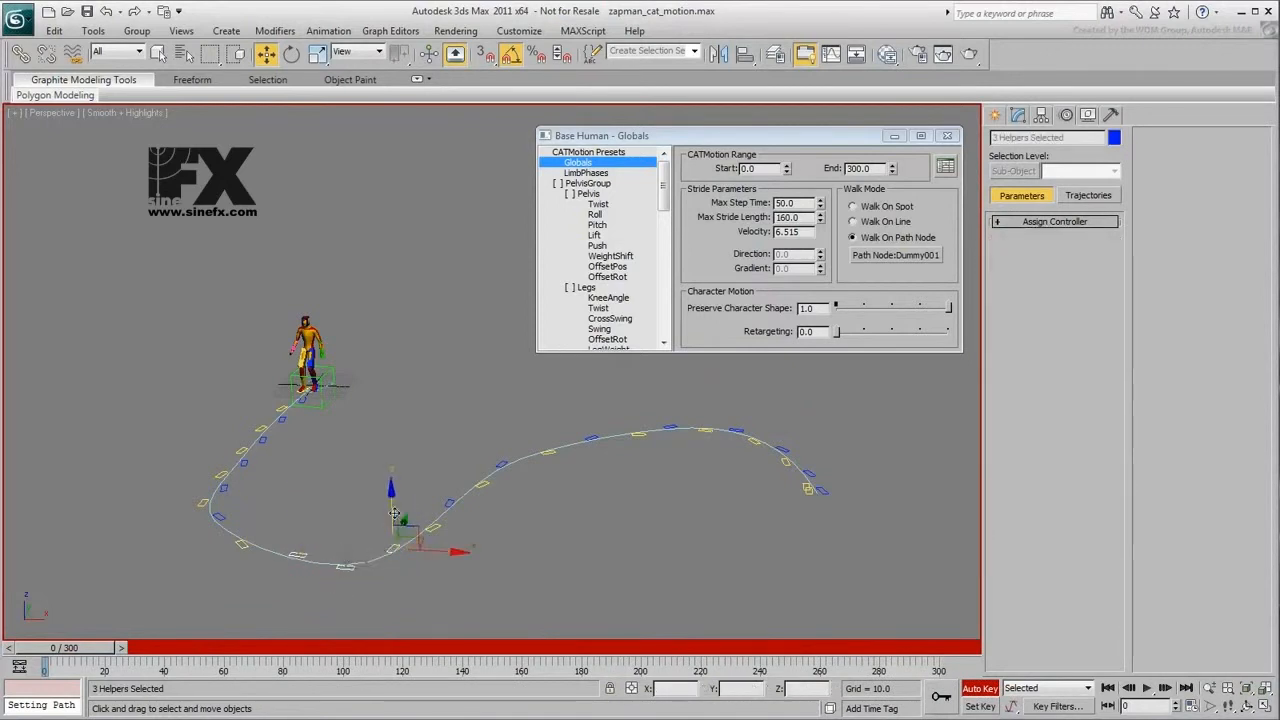
pyautogui.moveTo(390, 503); pyautogui.dragTo(390, 494)
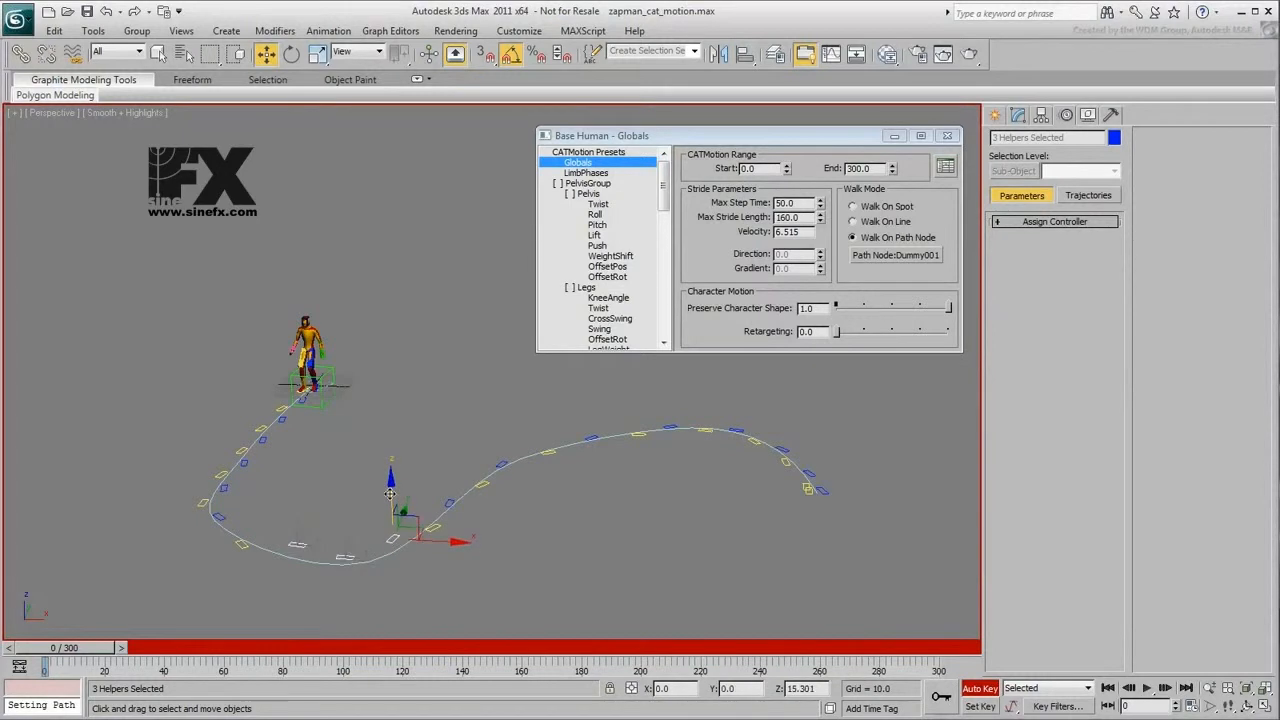
pyautogui.click(343, 557)
pyautogui.moveTo(343, 523); pyautogui.dragTo(345, 516)
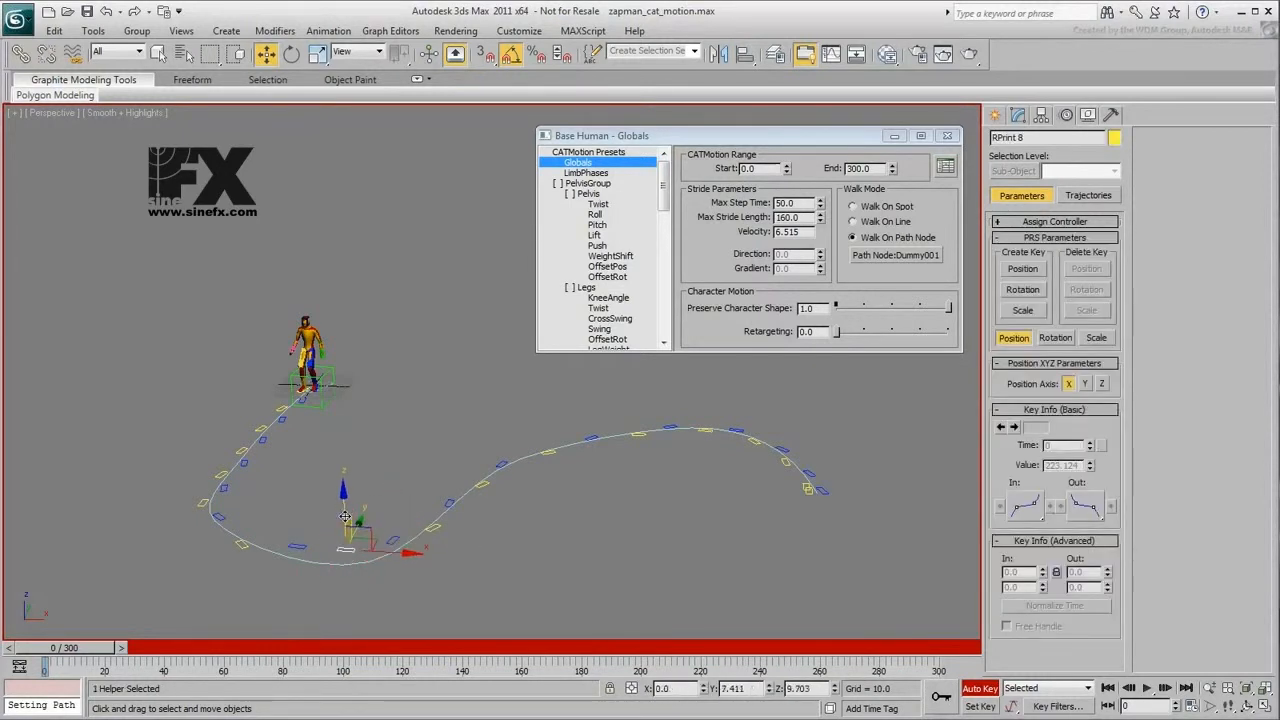
pyautogui.moveTo(61, 648); pyautogui.dragTo(519, 680)
# - Lower three consecutive footprints before the crest of the path's far curve, the middle one further, and scrub to frame 294
pyautogui.press('w')
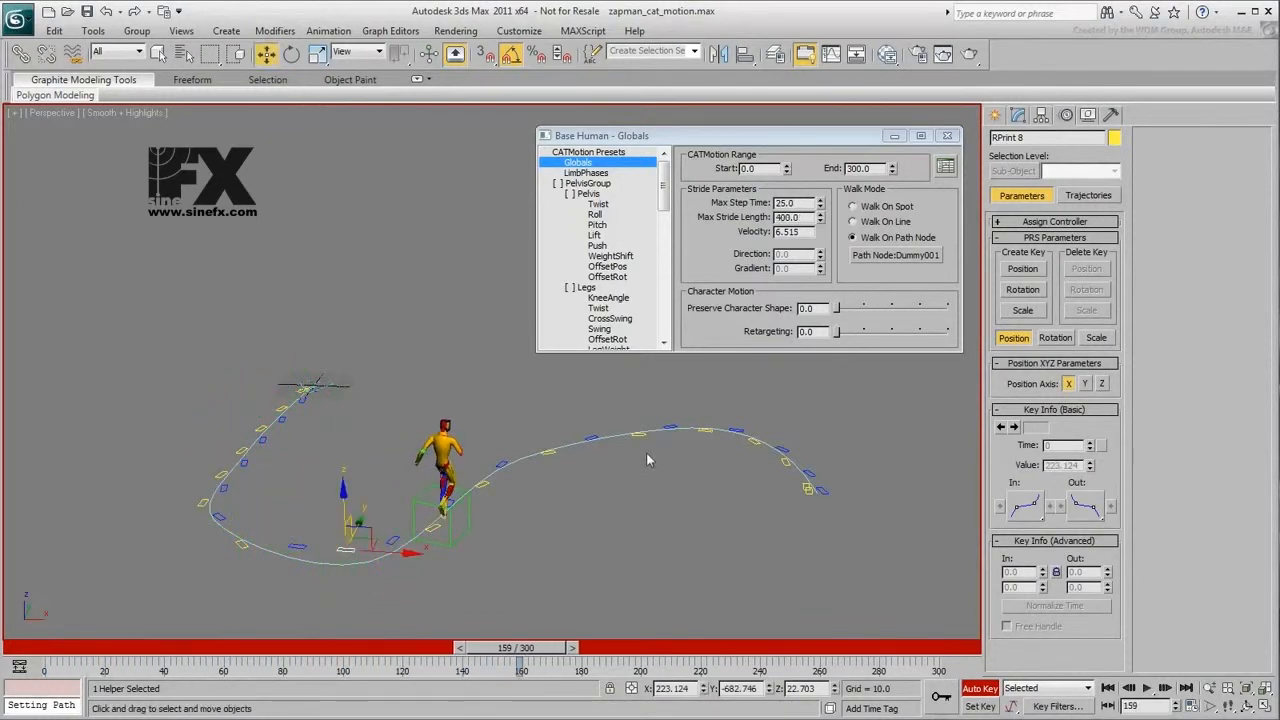
pyautogui.click(595, 436)
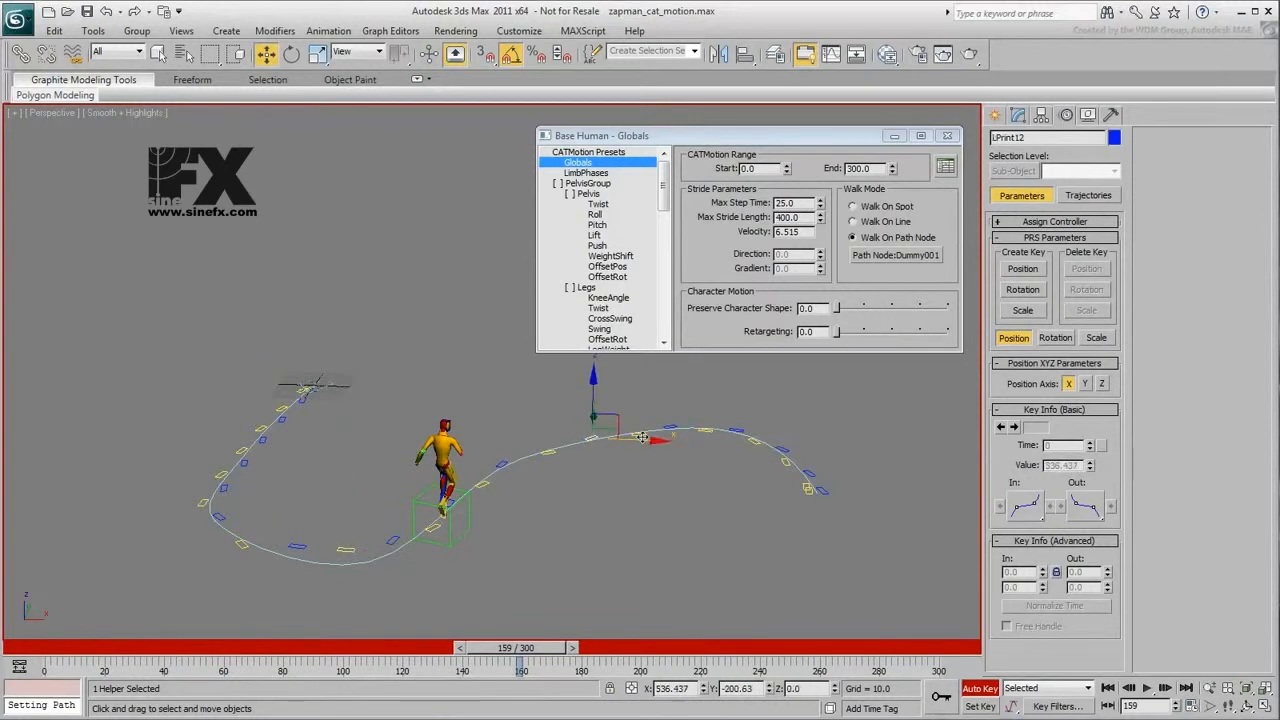
pyautogui.keyDown('ctrl'); pyautogui.click(639, 437); pyautogui.keyUp('ctrl')
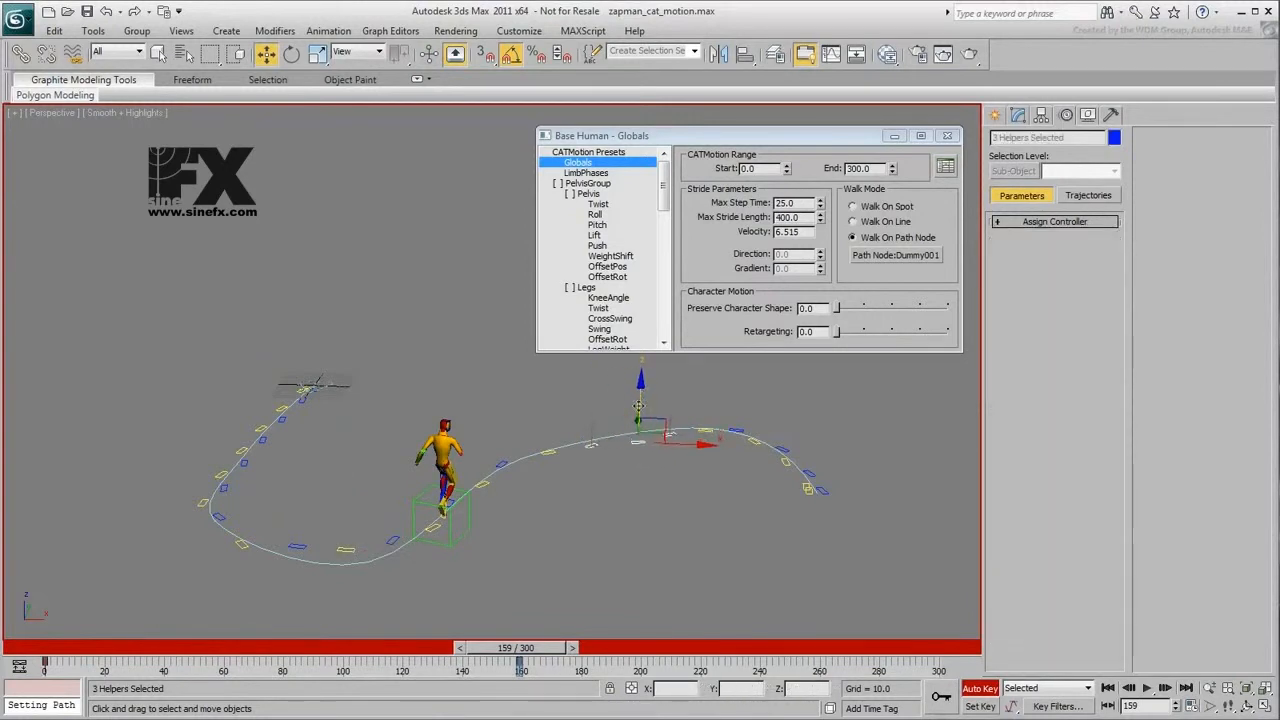
pyautogui.click(639, 453)
pyautogui.click(639, 444)
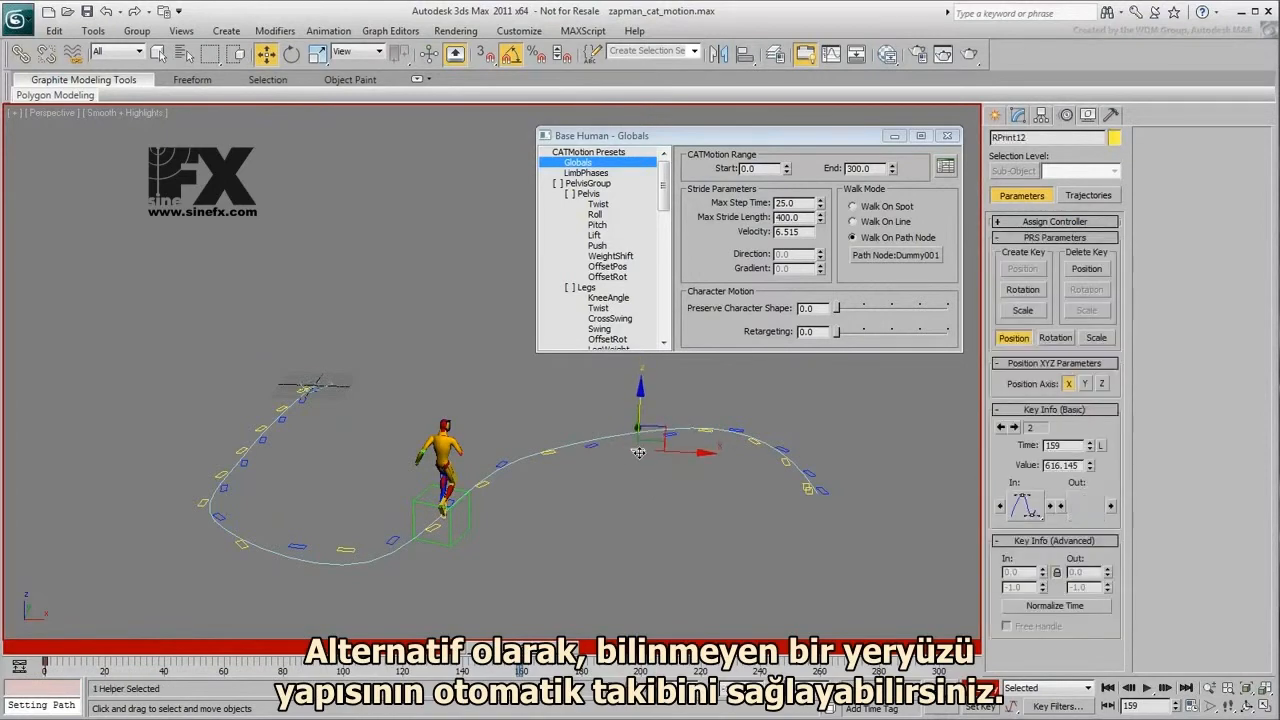
pyautogui.moveTo(520, 665); pyautogui.dragTo(806, 665)
# - Show the CATMotion LimbPhases settings, unhide all objects to bring in the terrain, and return to frame 0
pyautogui.click(400, 285)
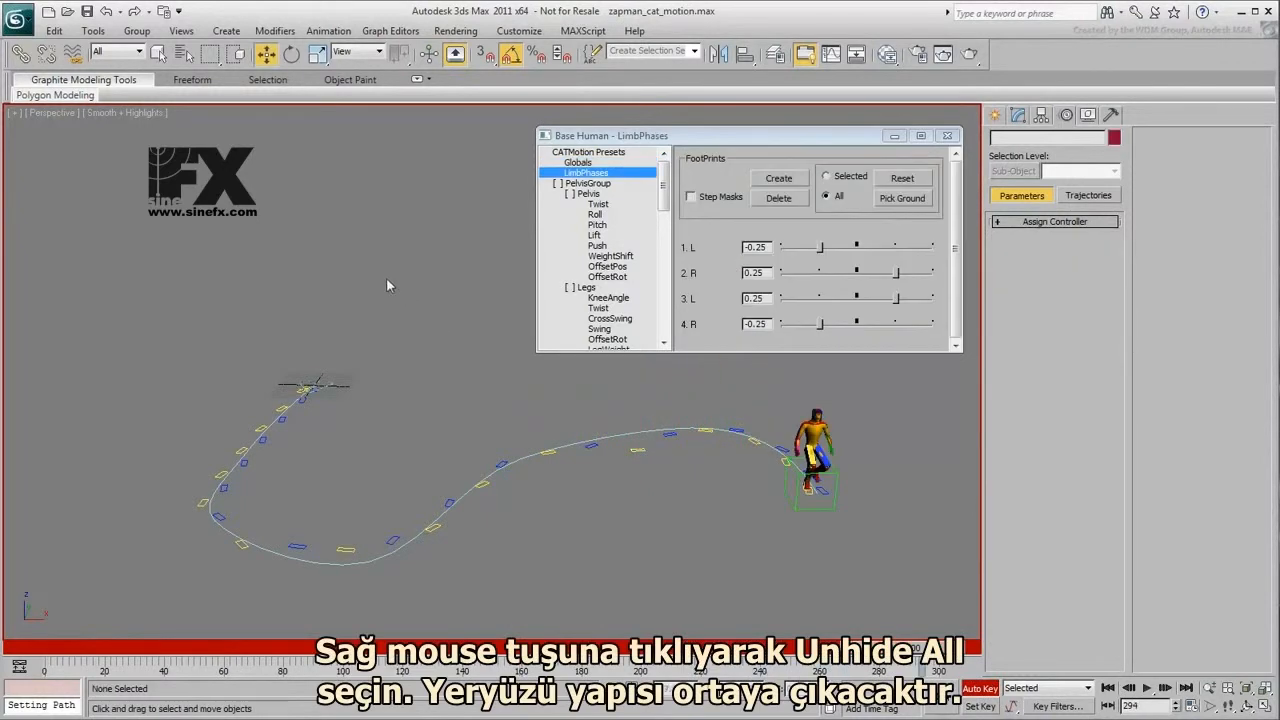
pyautogui.rightClick(388, 280)
pyautogui.click(412, 204)
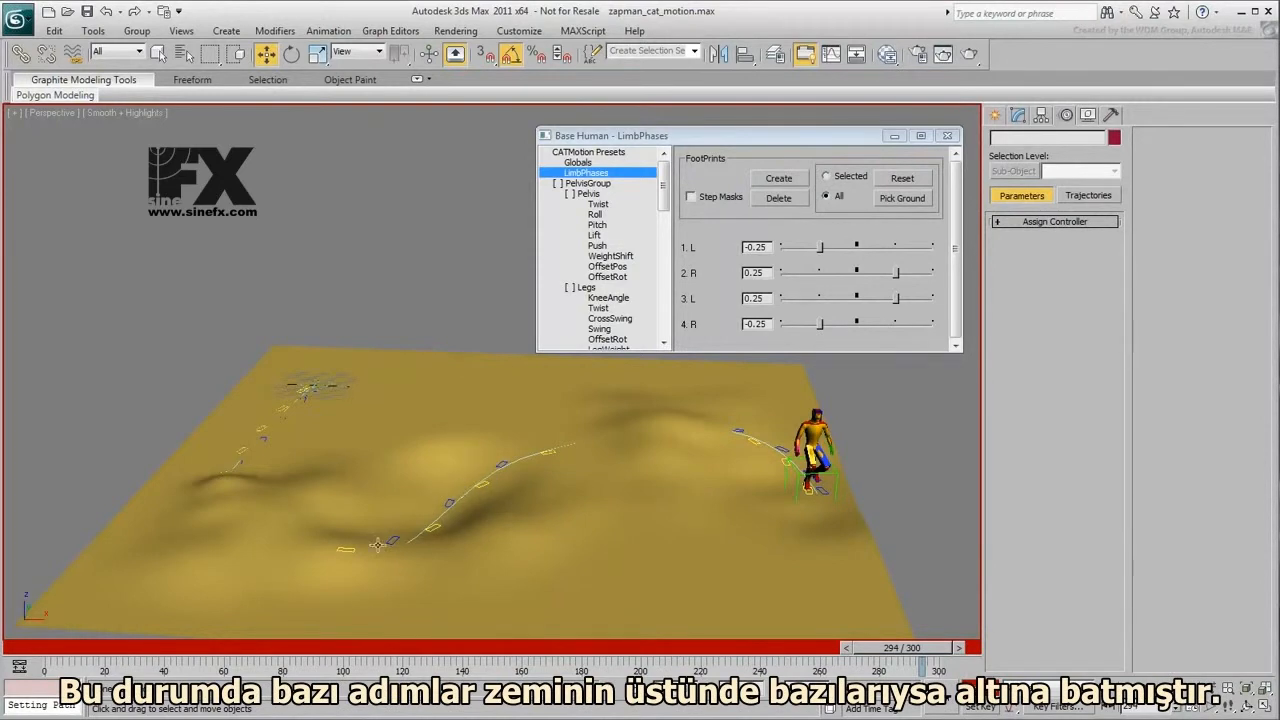
pyautogui.moveTo(80, 657); pyautogui.dragTo(52, 688)
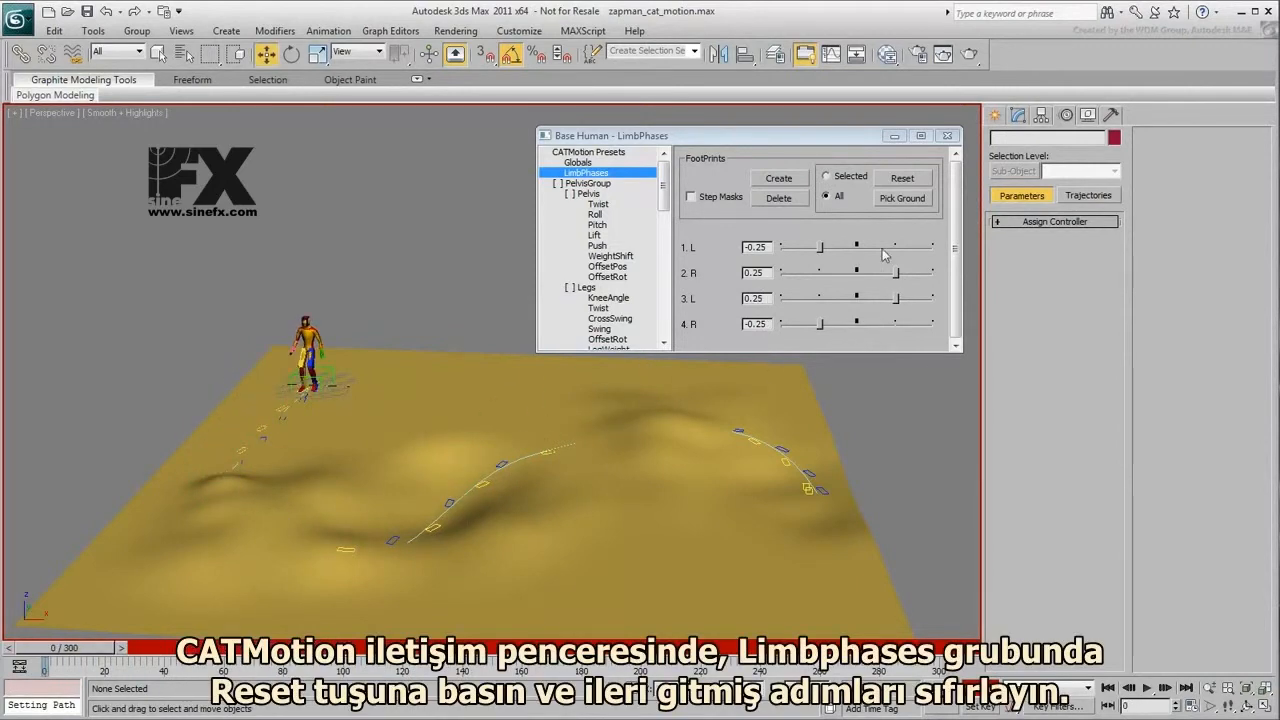
# - Reset all footprints to their original positions and pick the terrain as the ground for them
pyautogui.click(902, 179)
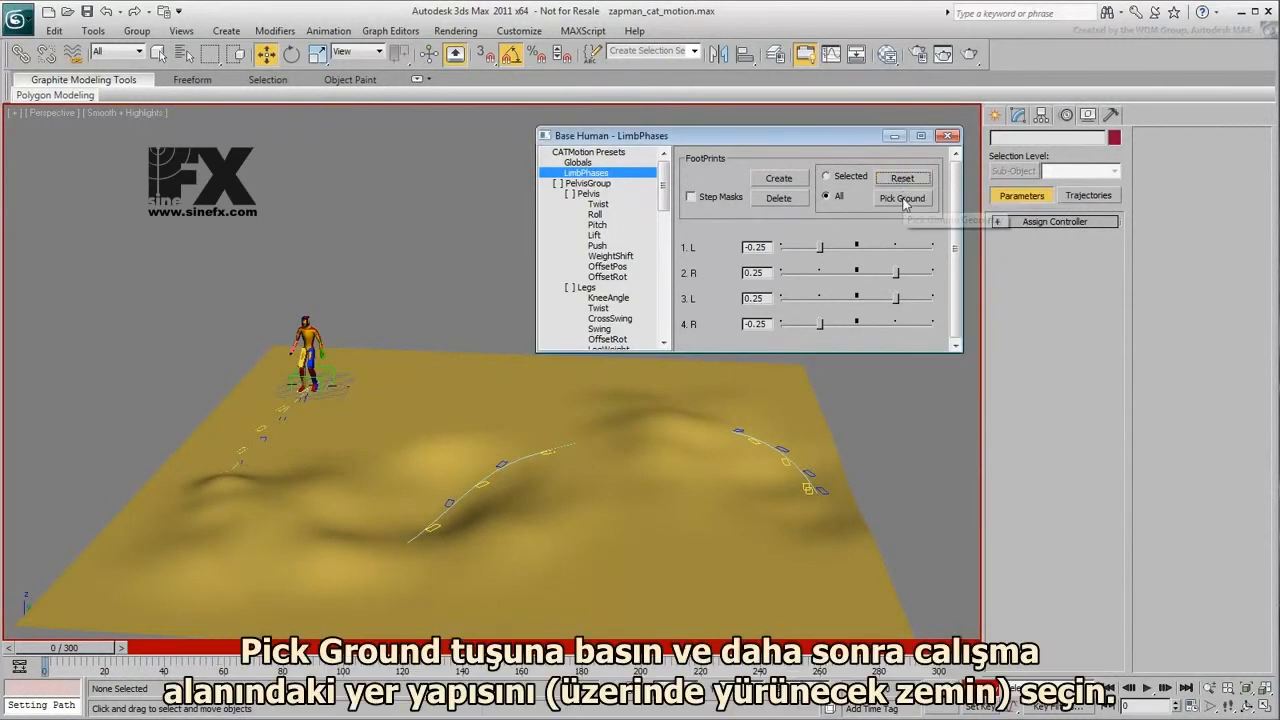
pyautogui.click(903, 199)
pyautogui.click(617, 494)
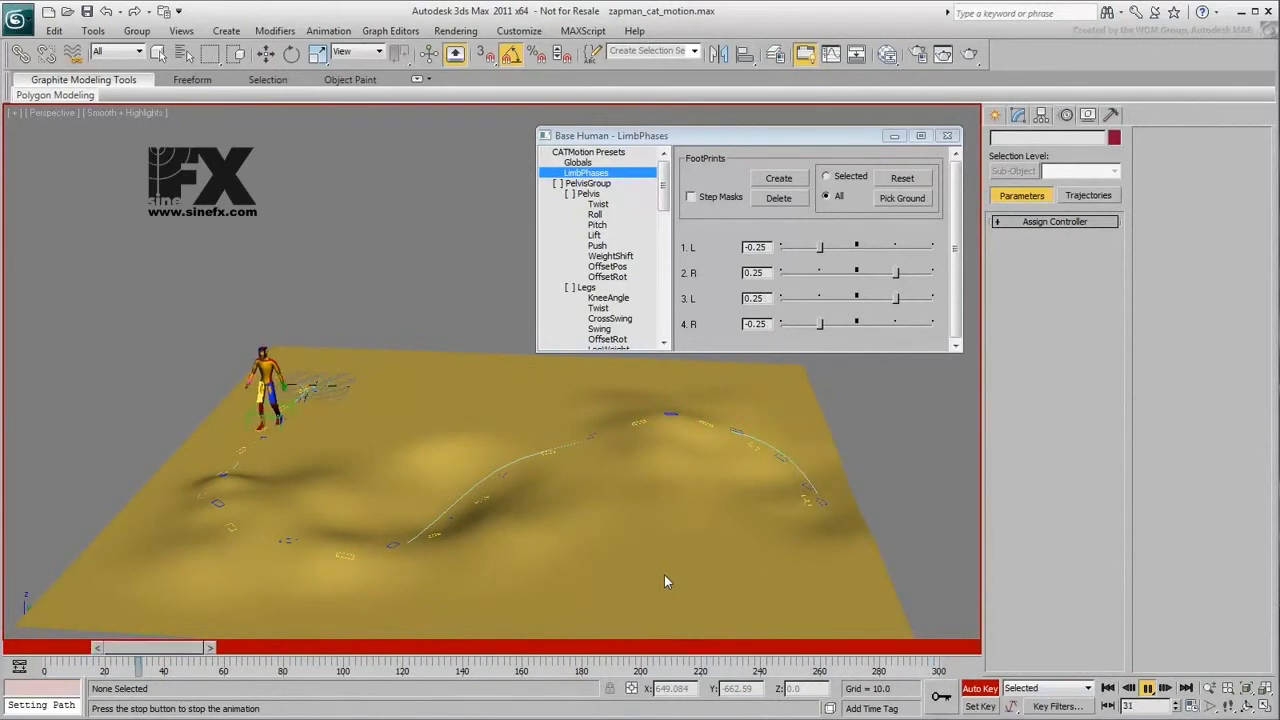
# - Play the animation to check the character walking over the uneven terrain
pyautogui.click(1147, 688)
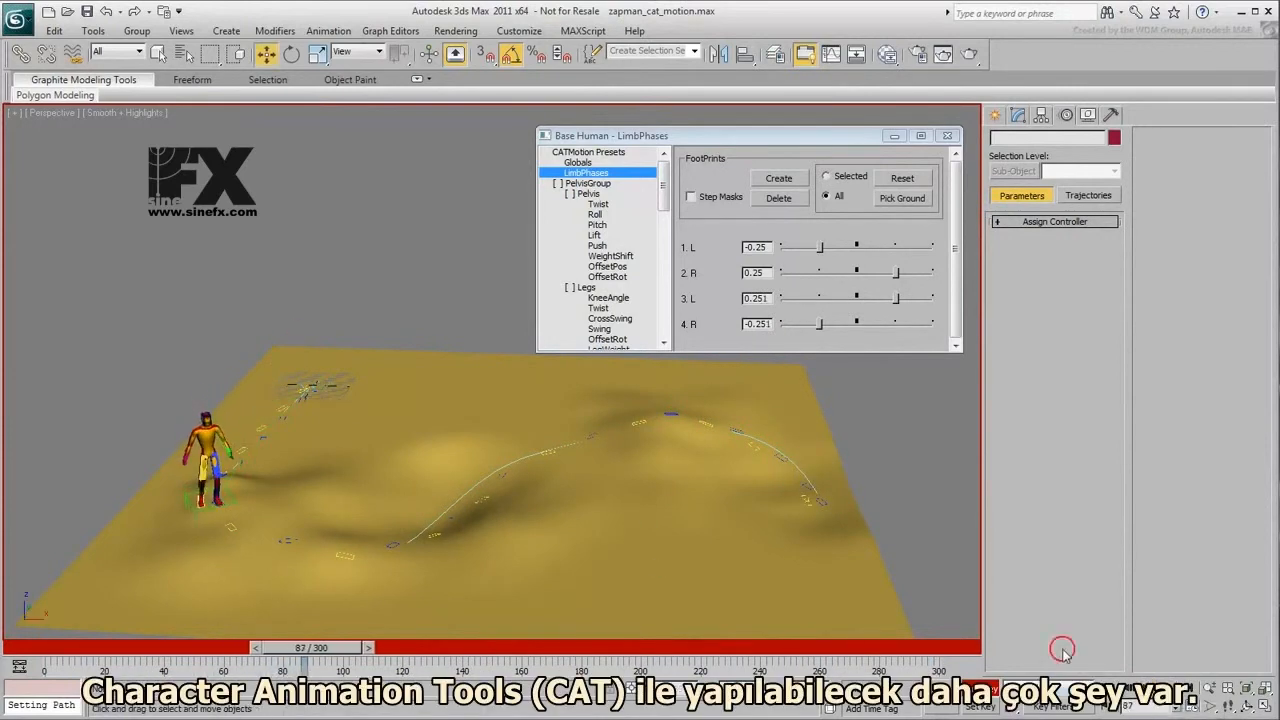
pyautogui.press('/')
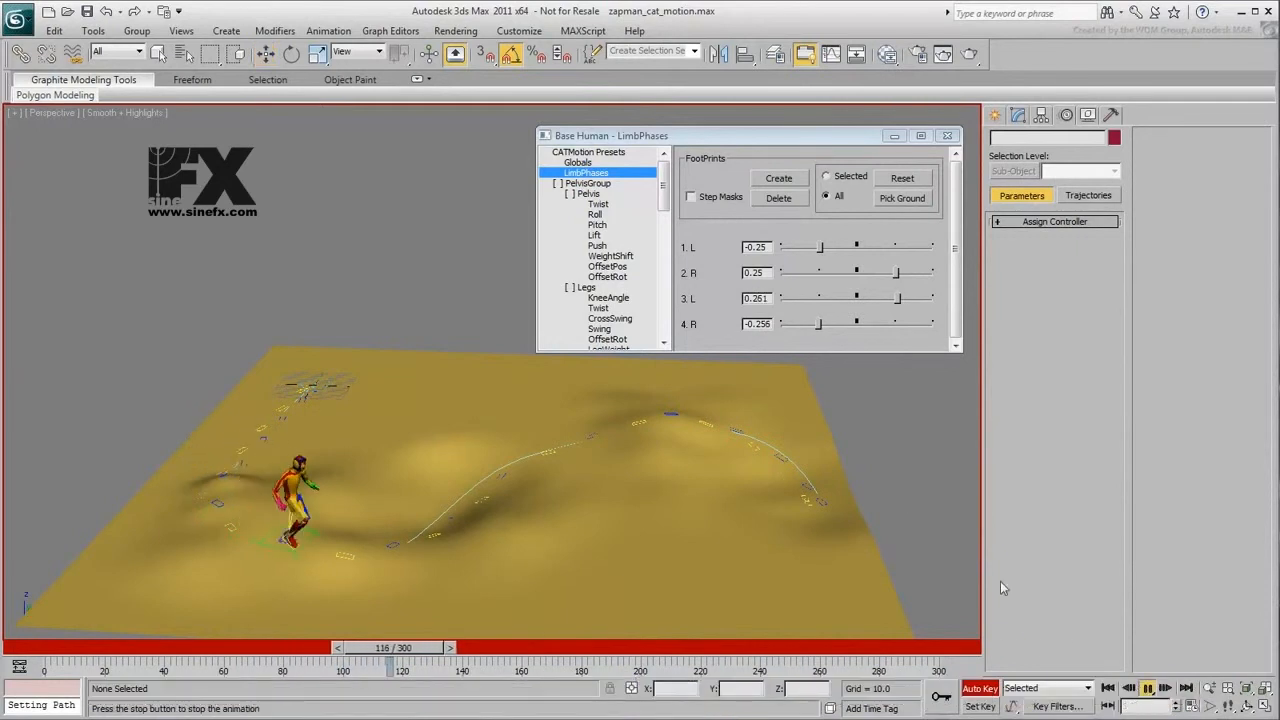